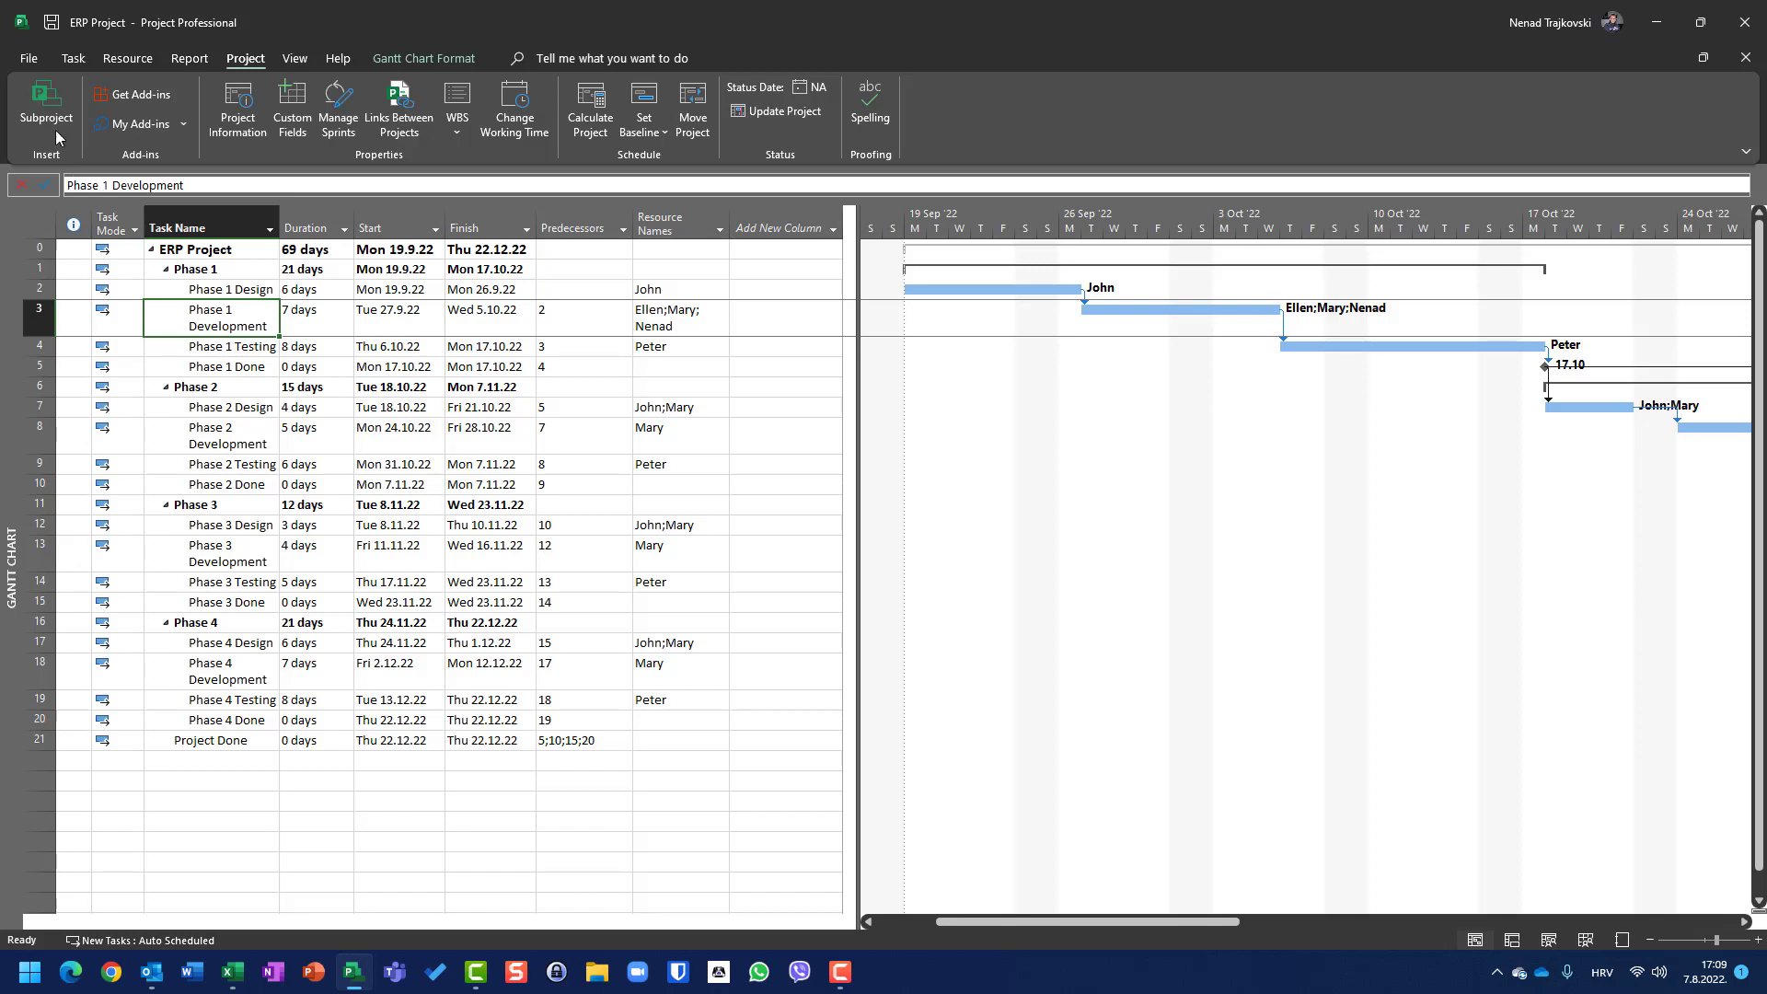
Step: Add Work and Cost columns to the task table
click(73, 58)
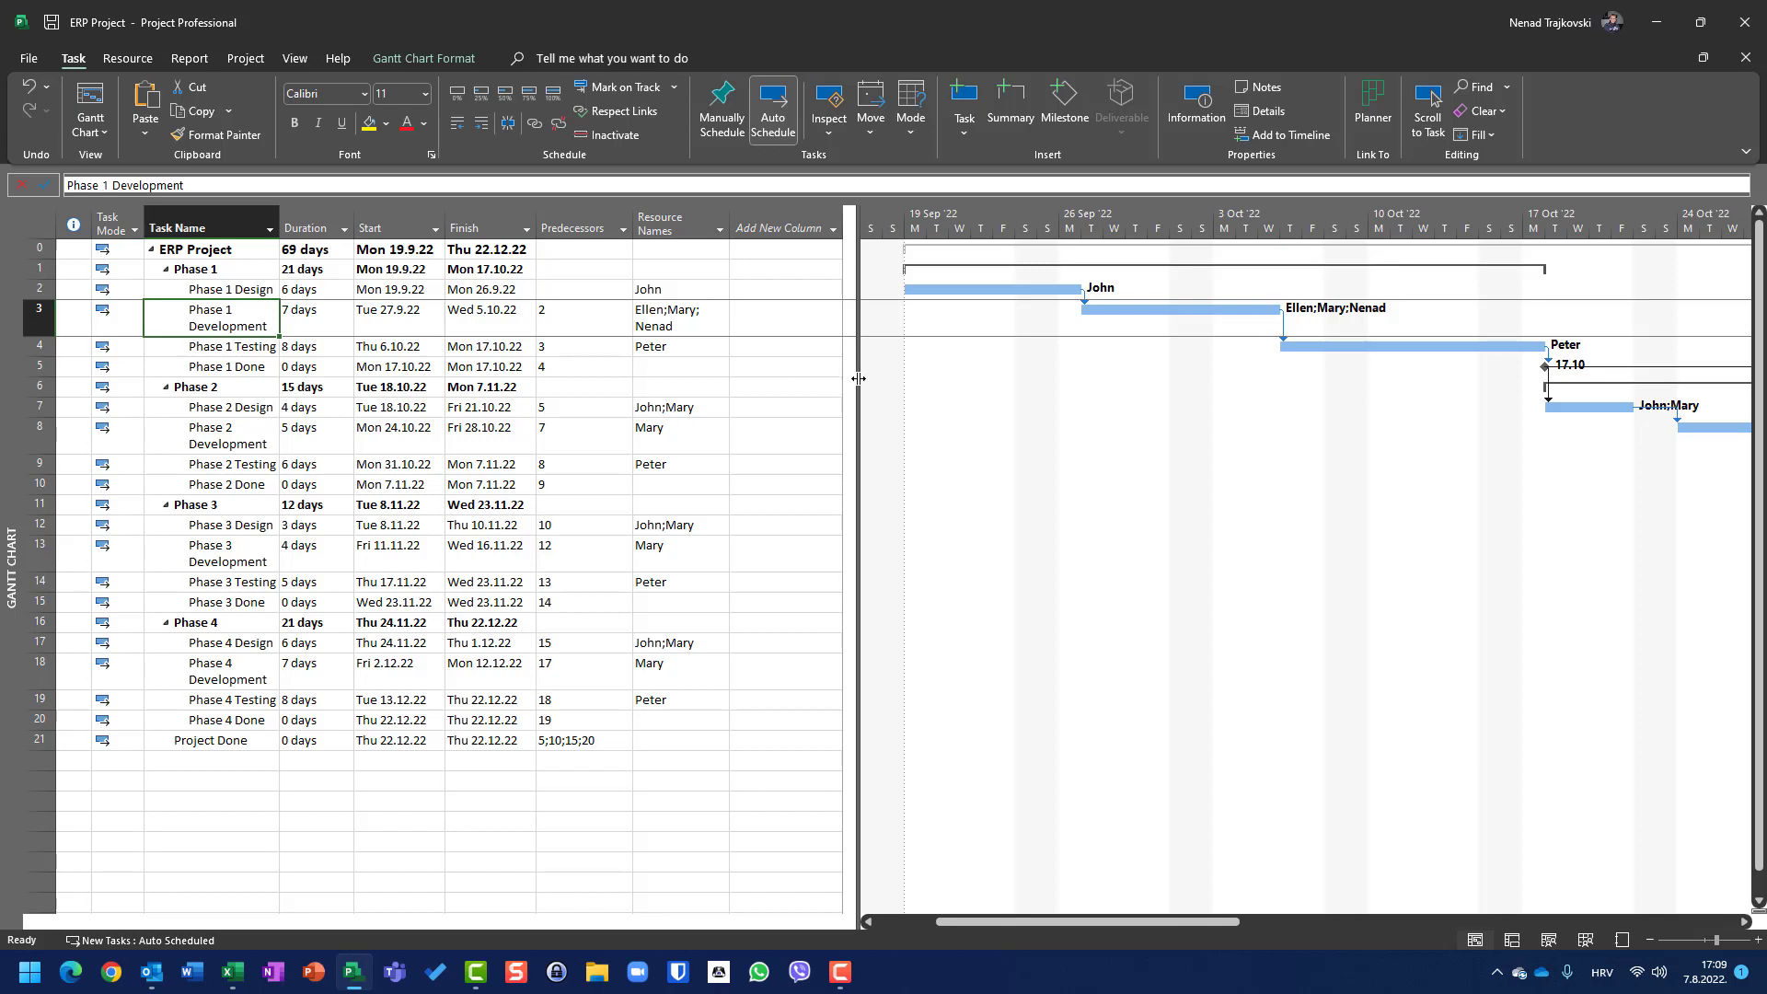
drag(858, 379, 736, 386)
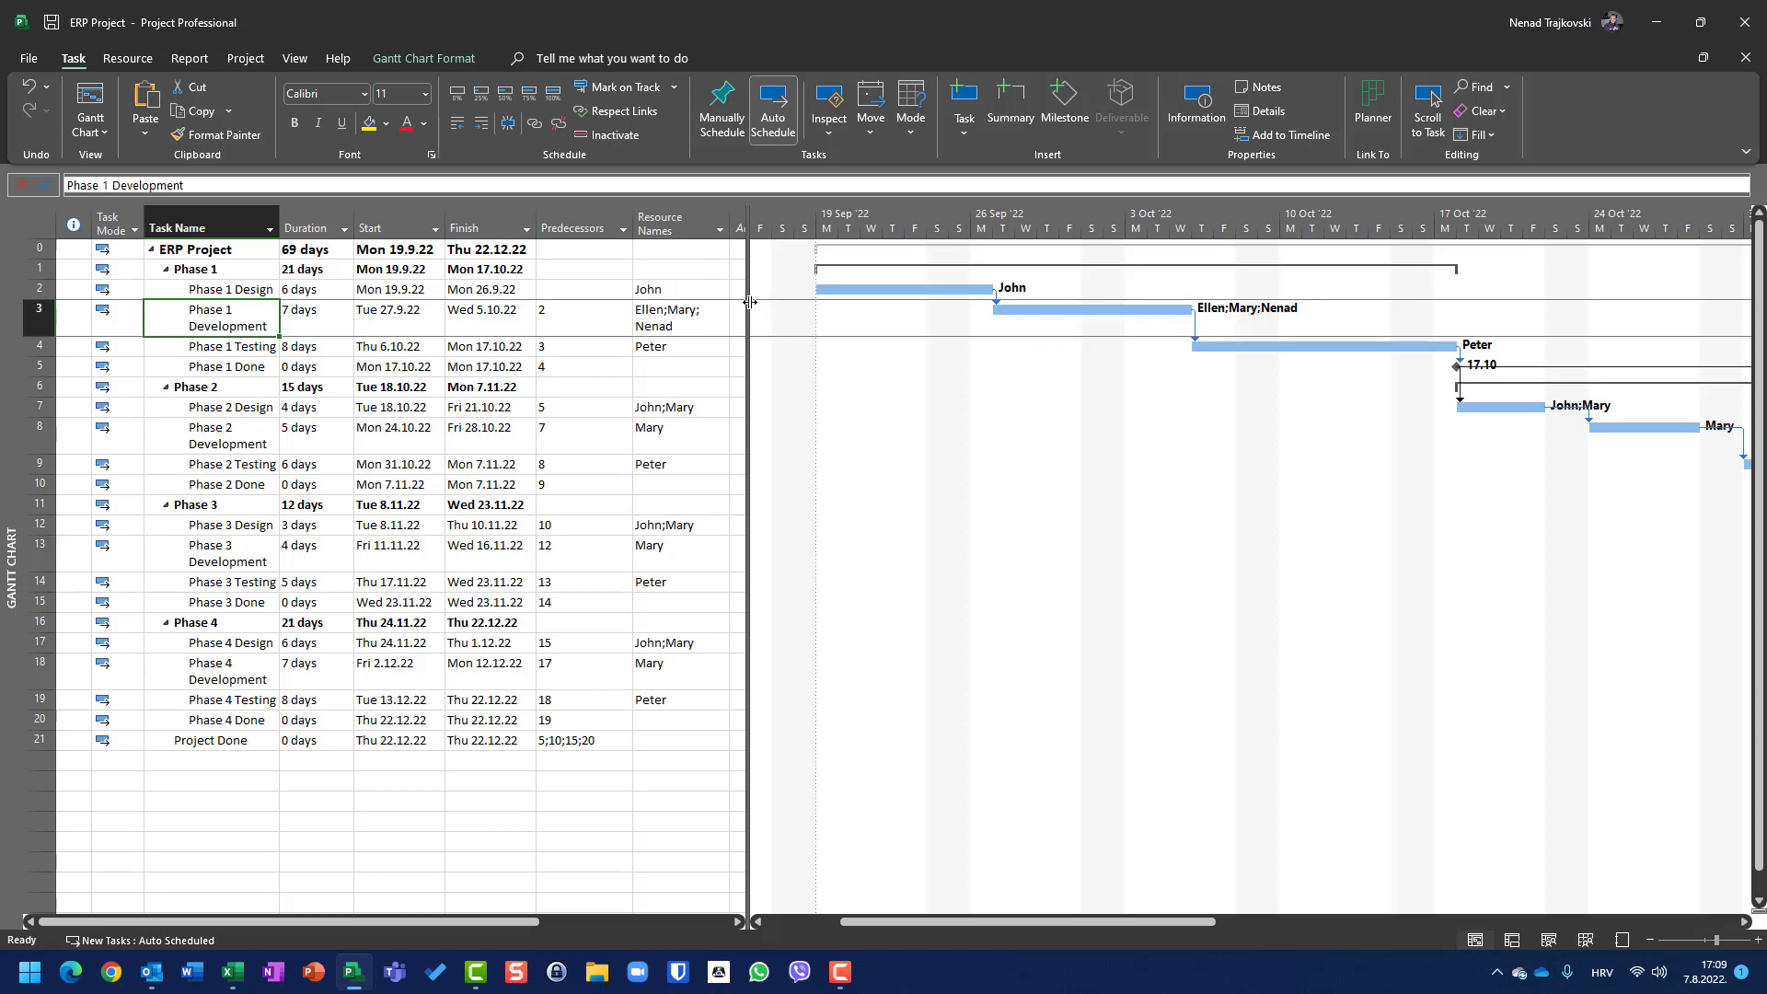
drag(750, 302, 957, 288)
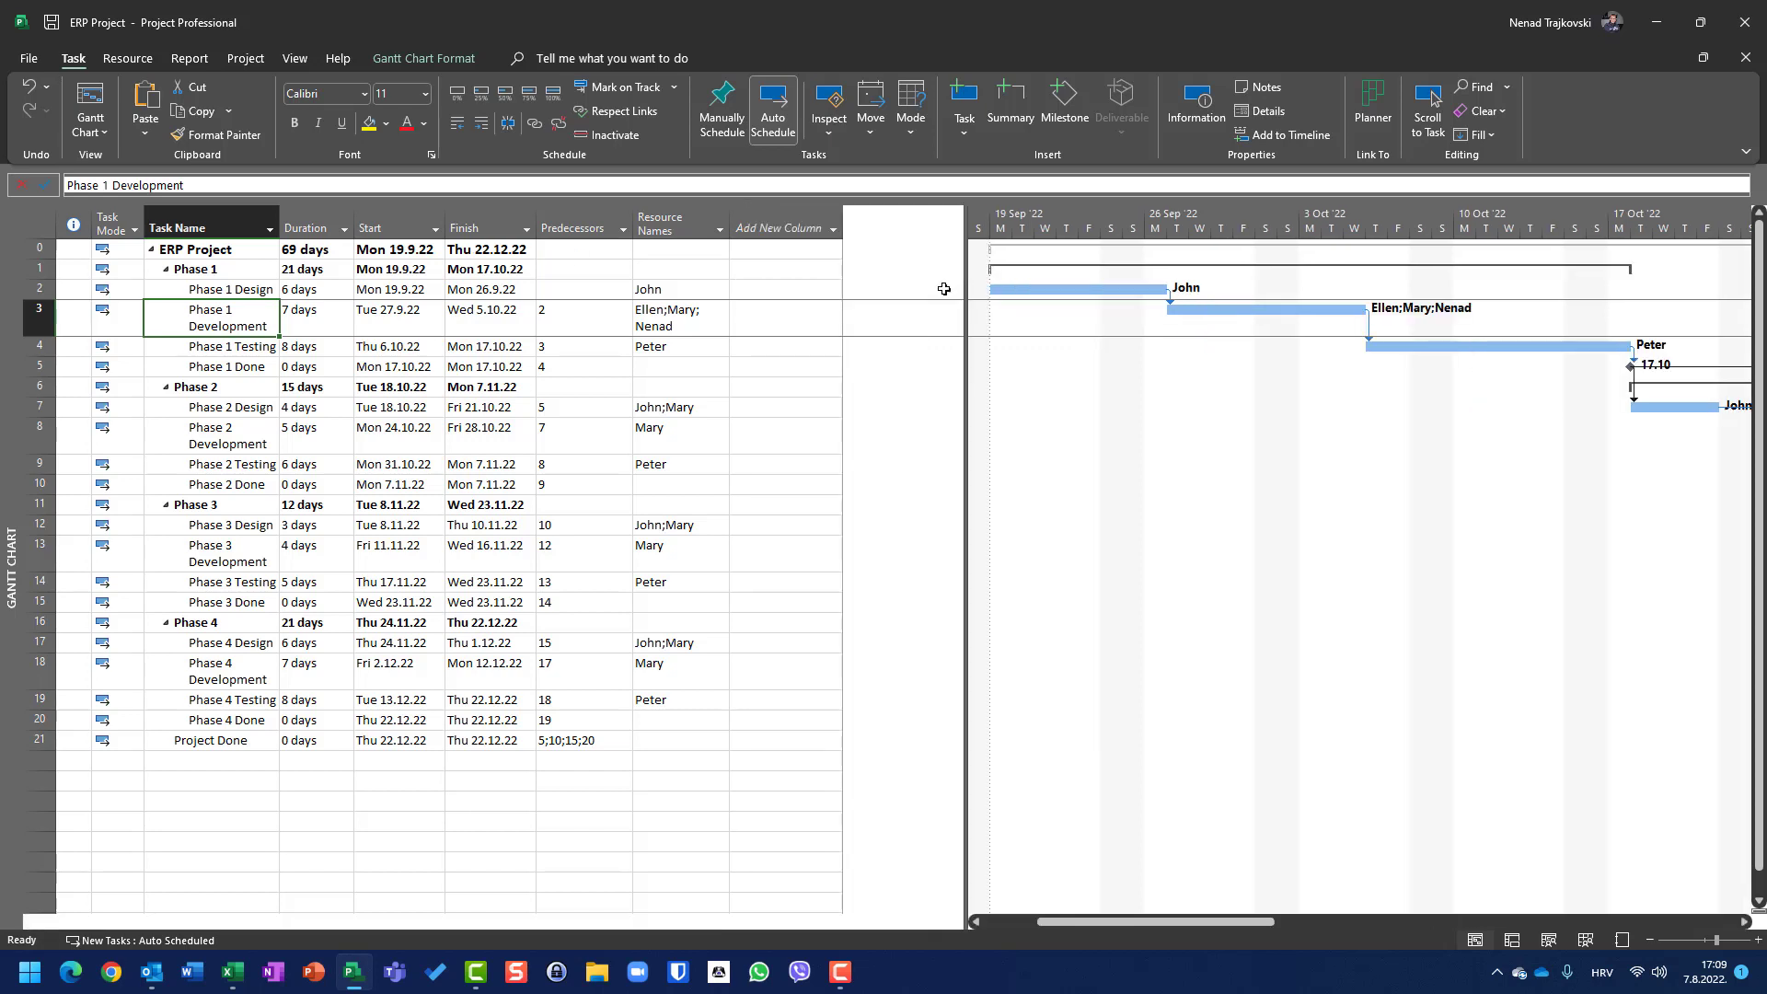
click(836, 234)
text(Work)
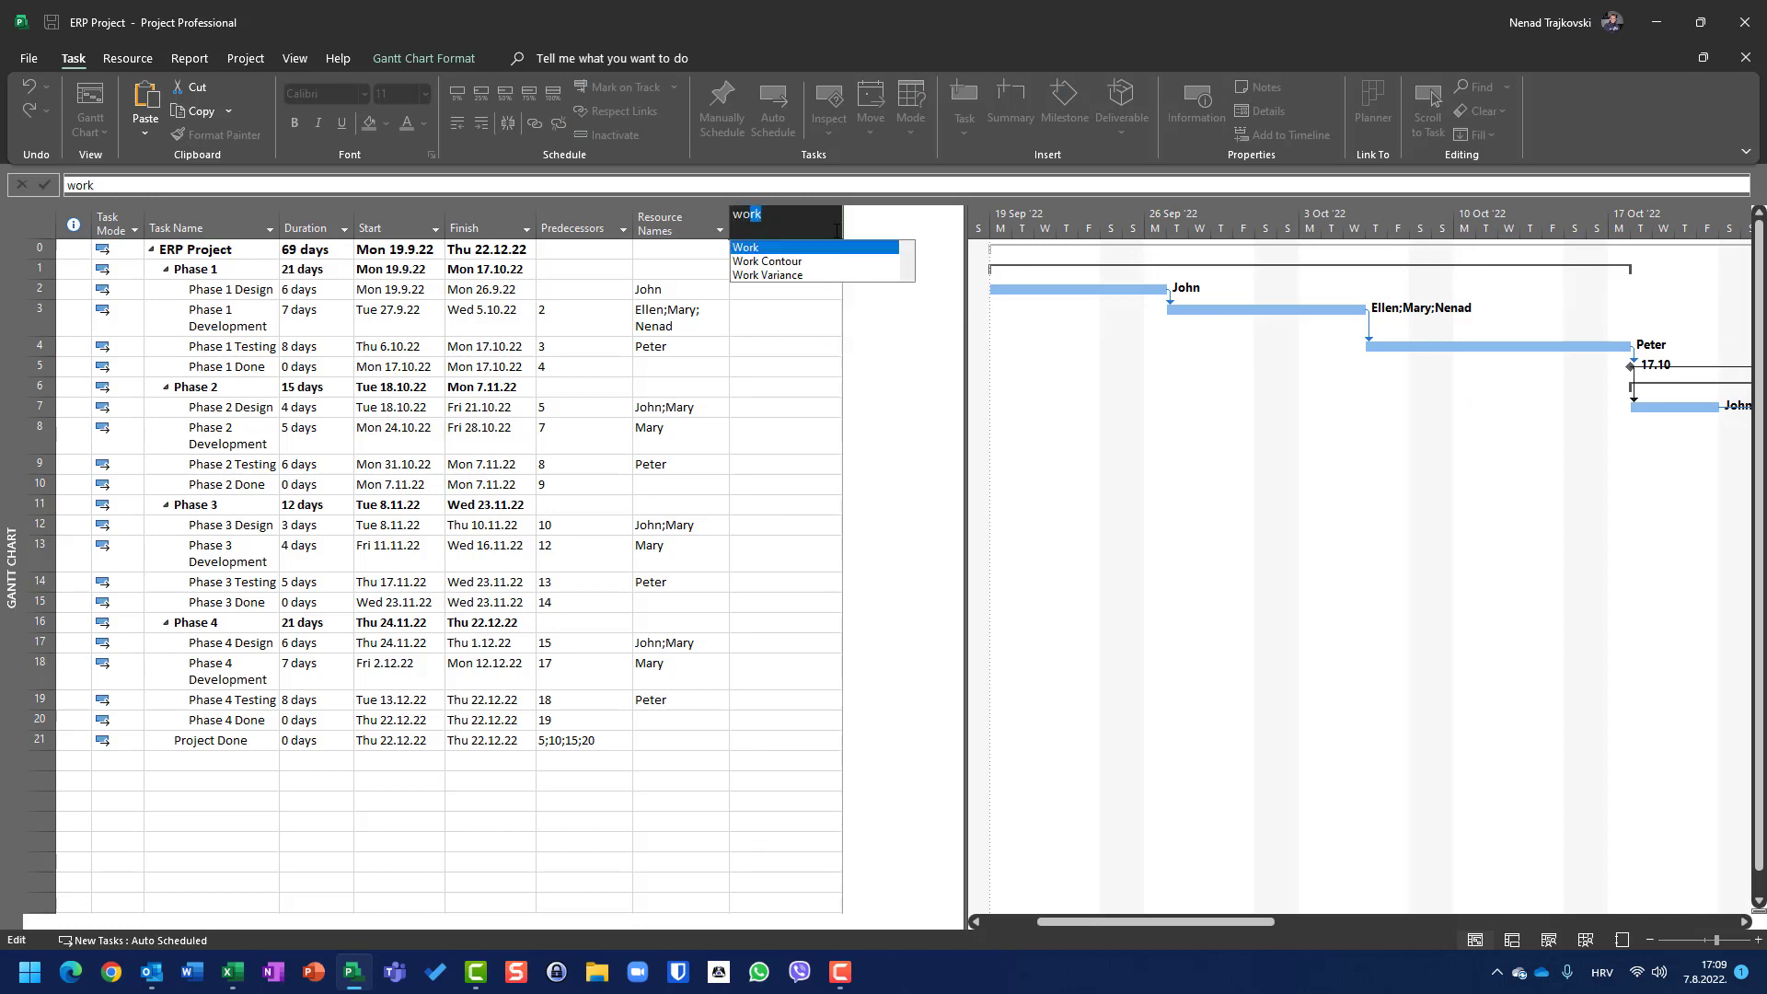
key(Return)
click(871, 230)
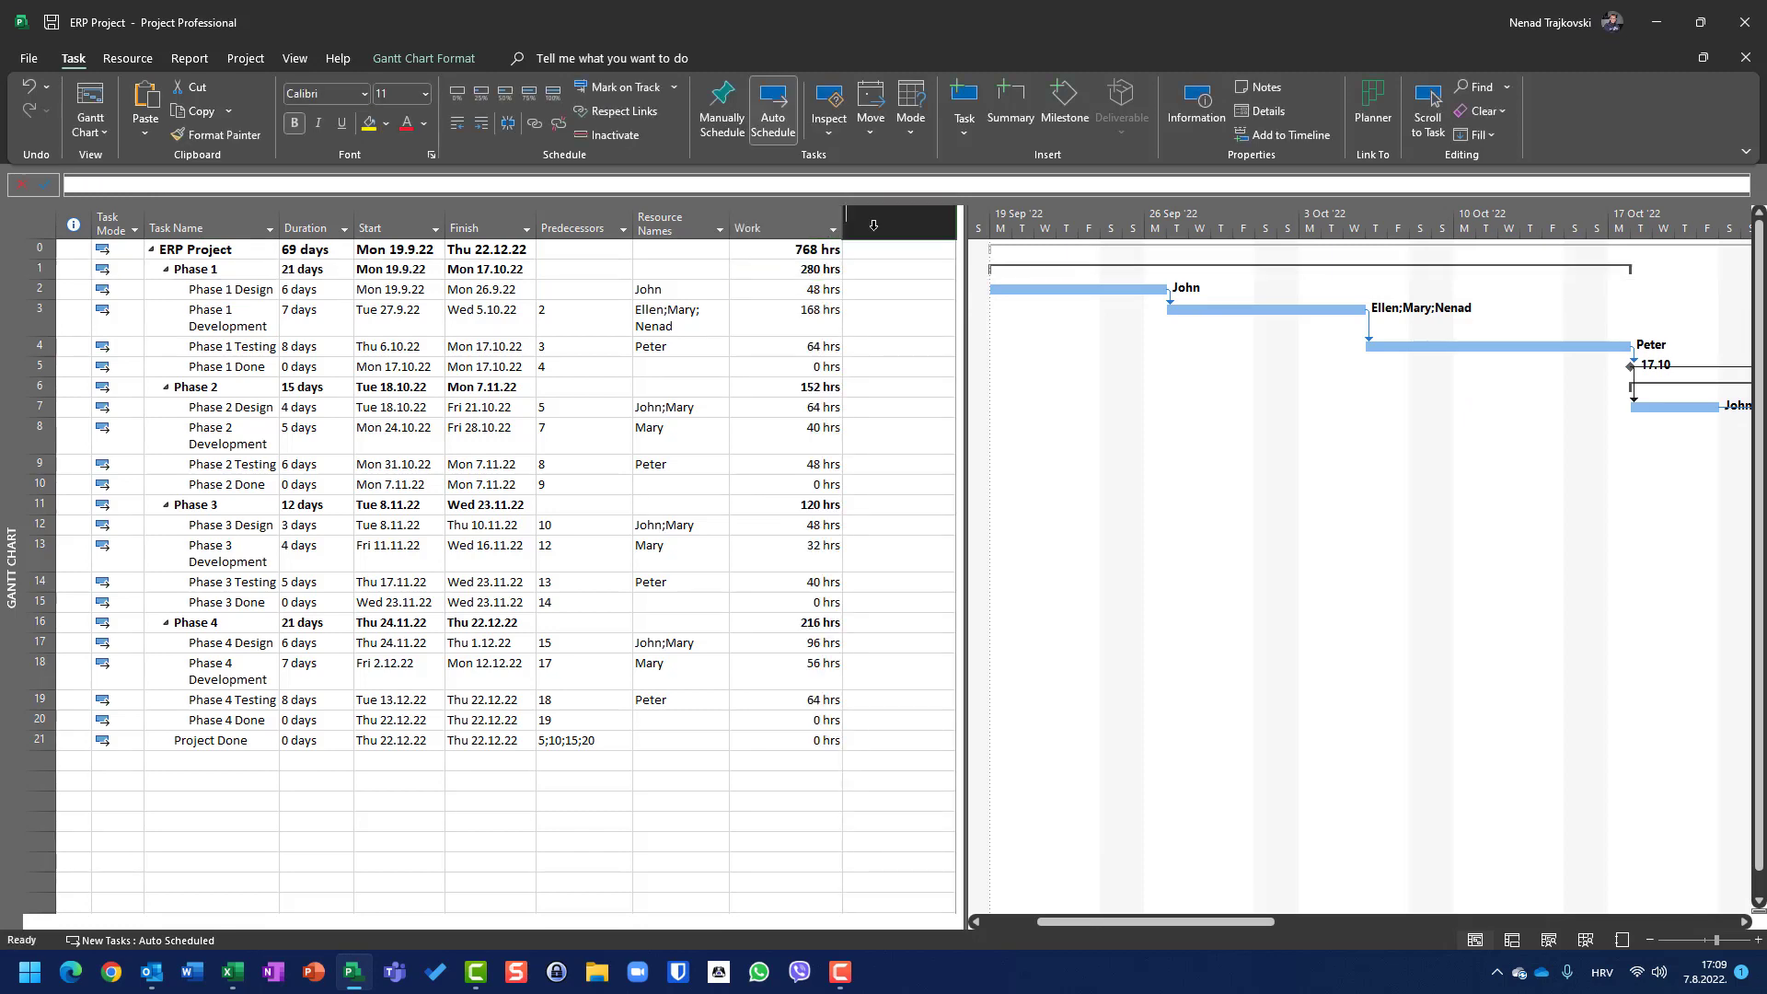
text(cost)
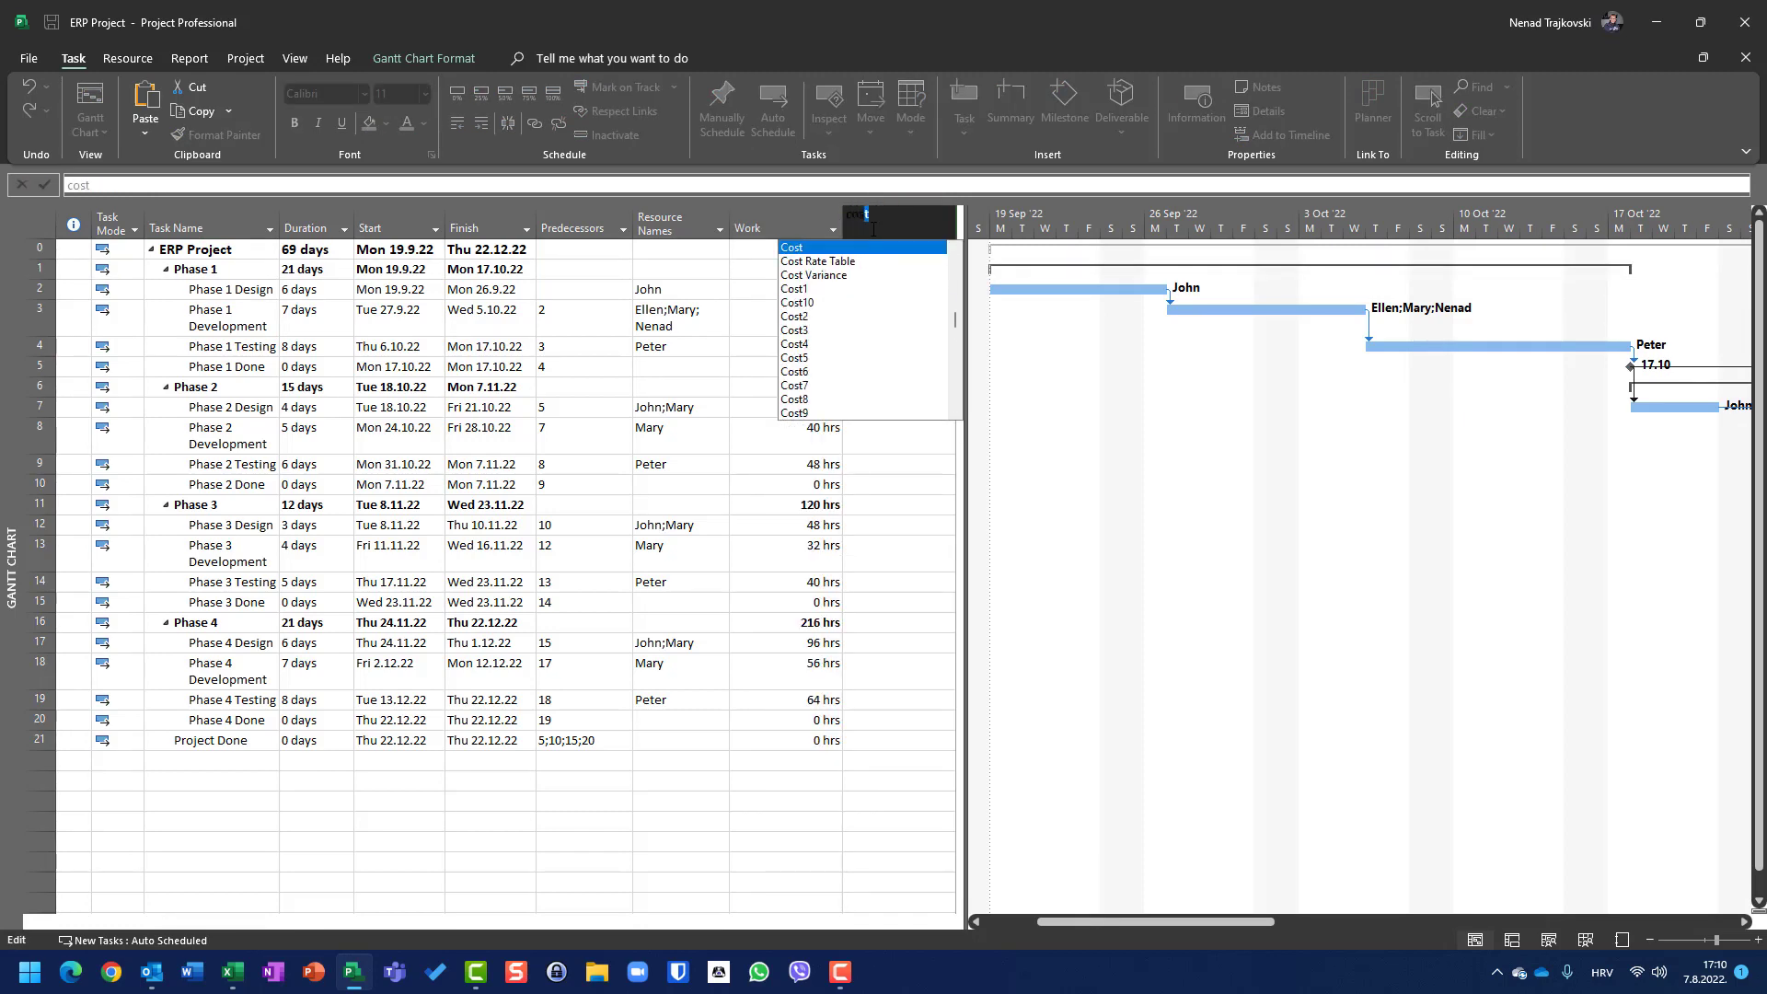
key(Return)
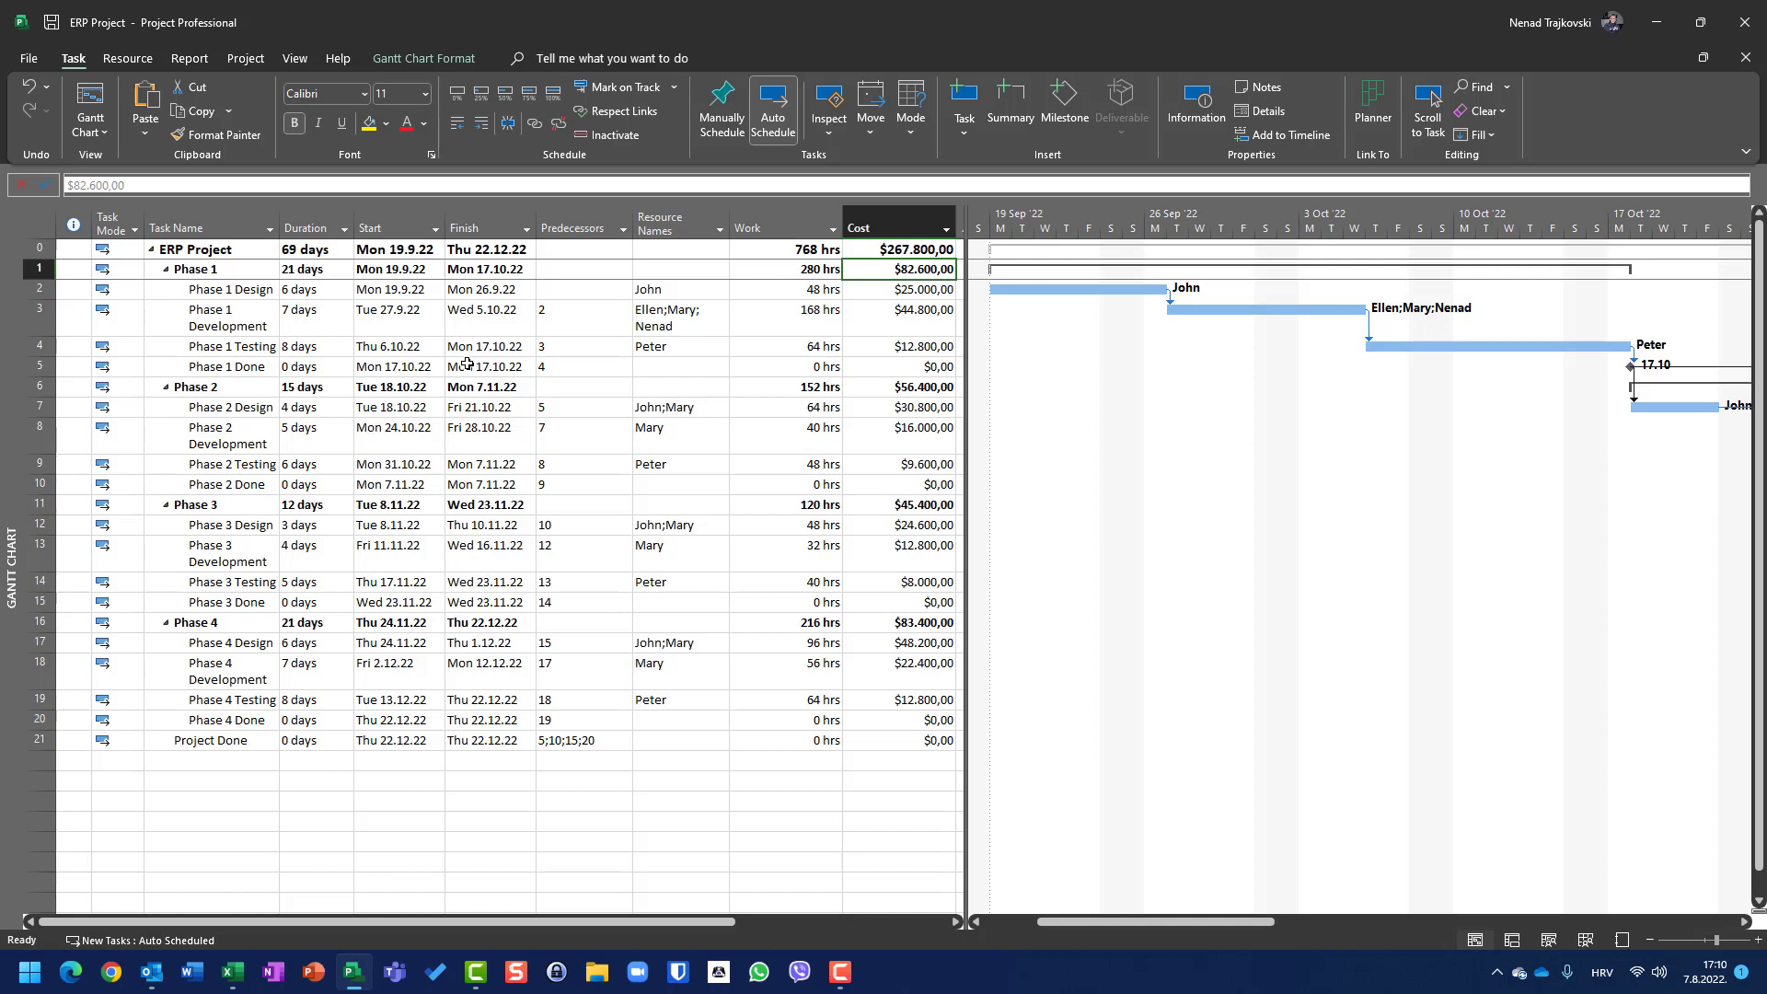
Step: Set Phase 1 Design's duration to 60 days and undo the change
key(Left)
key(Left)
key(Left)
key(Left)
key(Left)
key(Left)
key(Left)
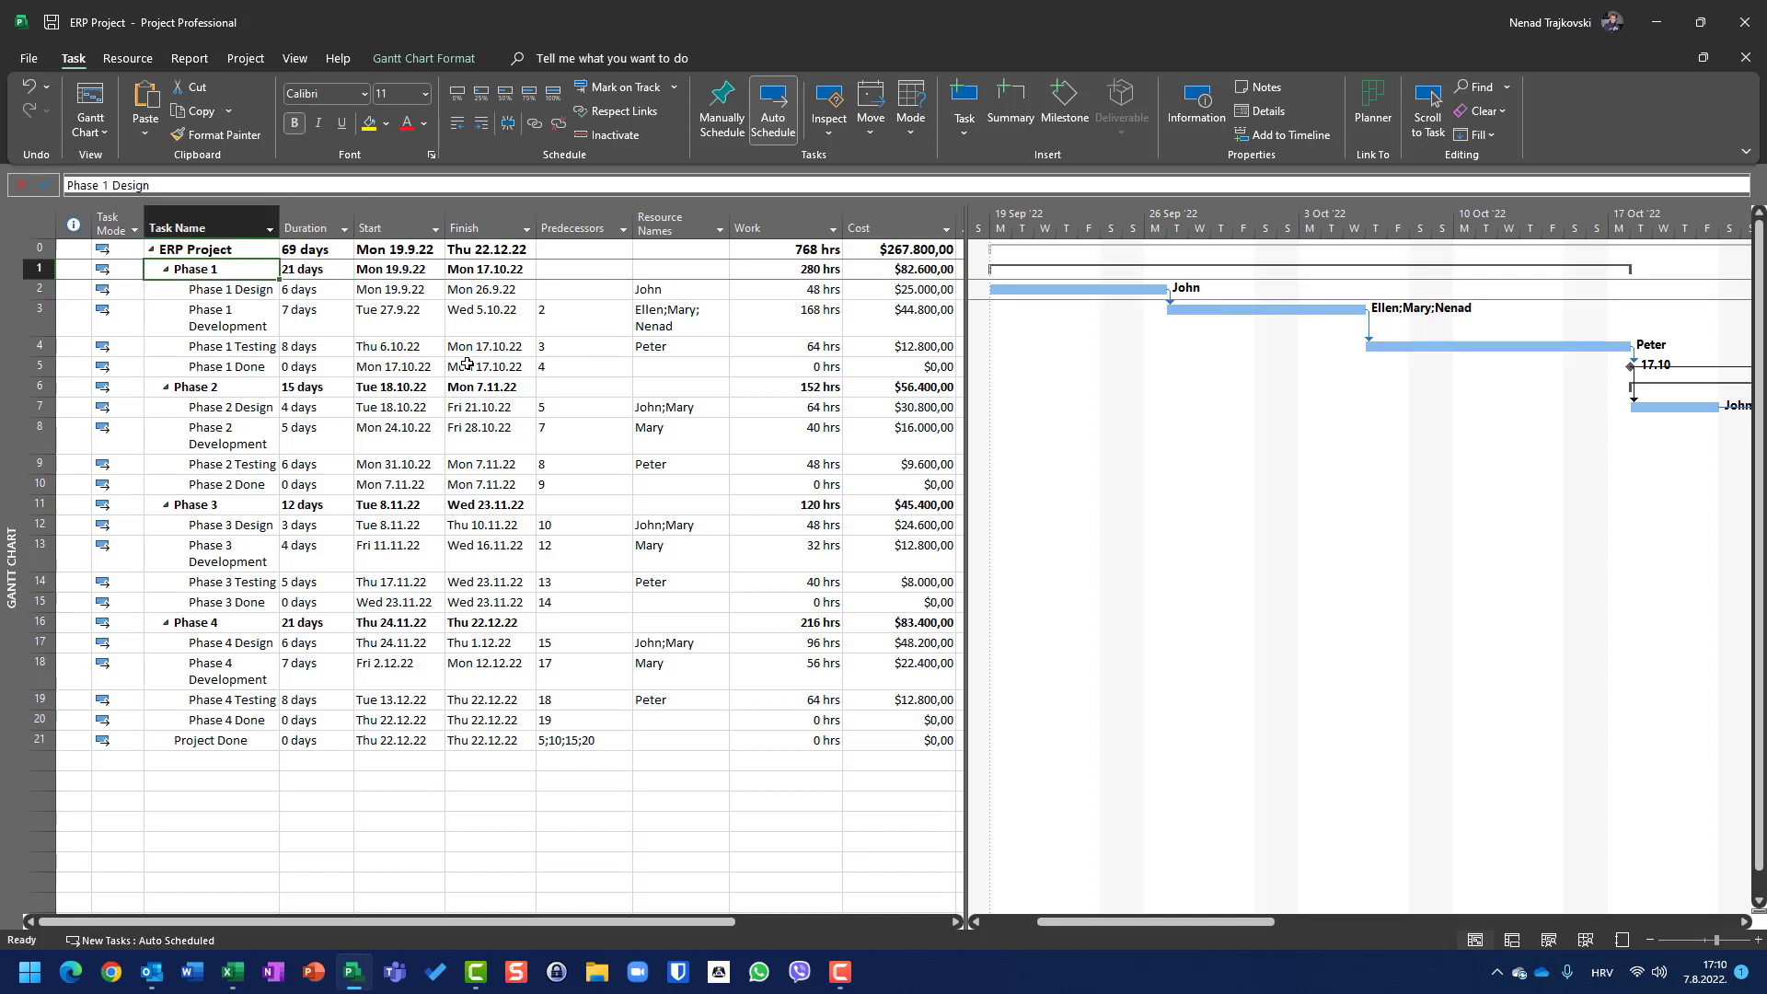
key(Down)
key(Right)
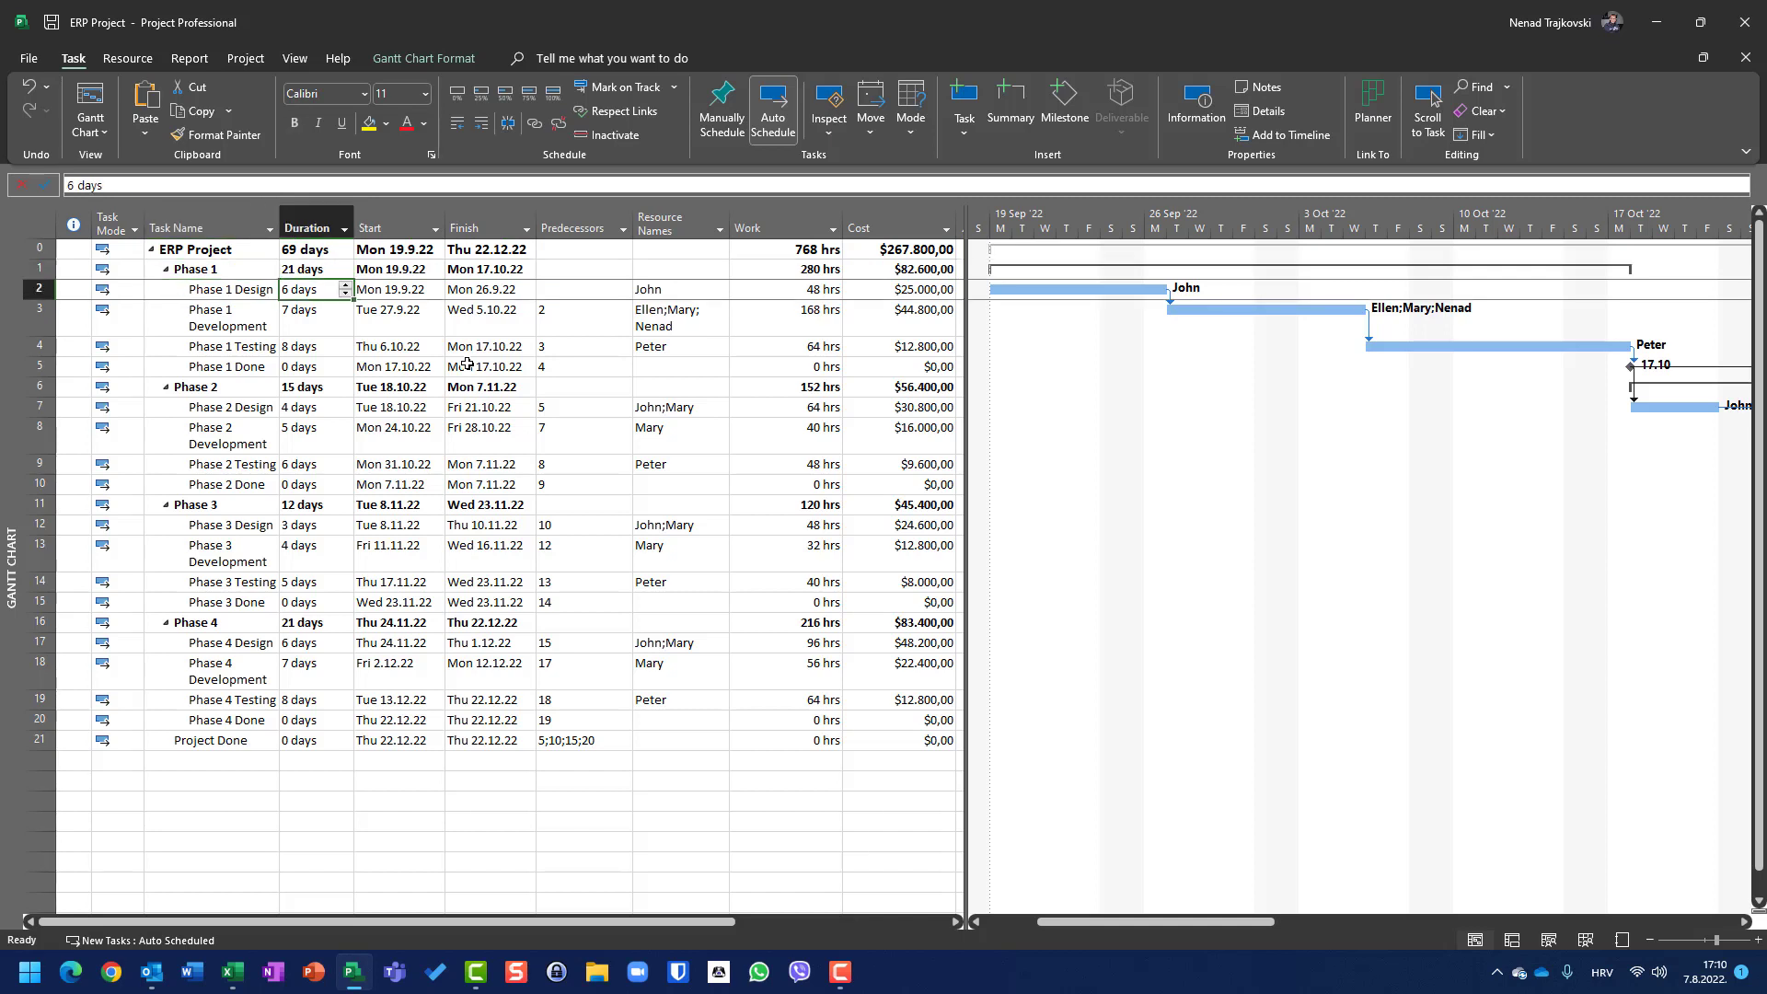
text(6)
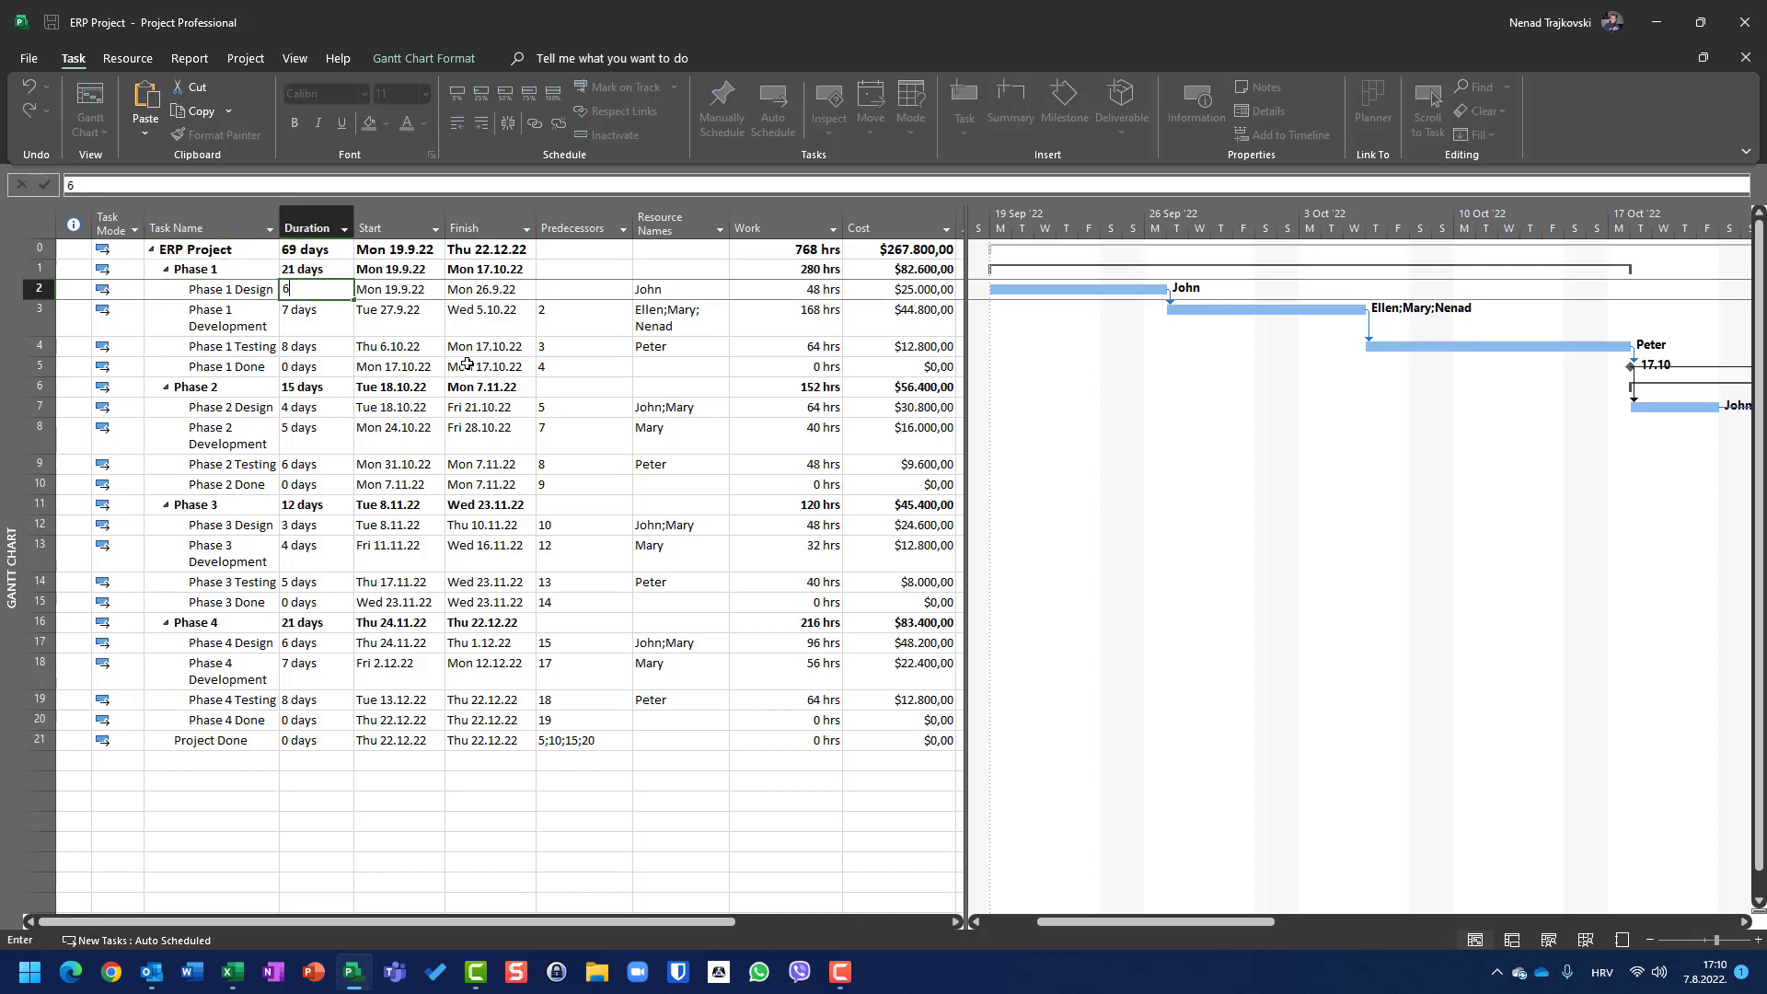
text(0)
key(Return)
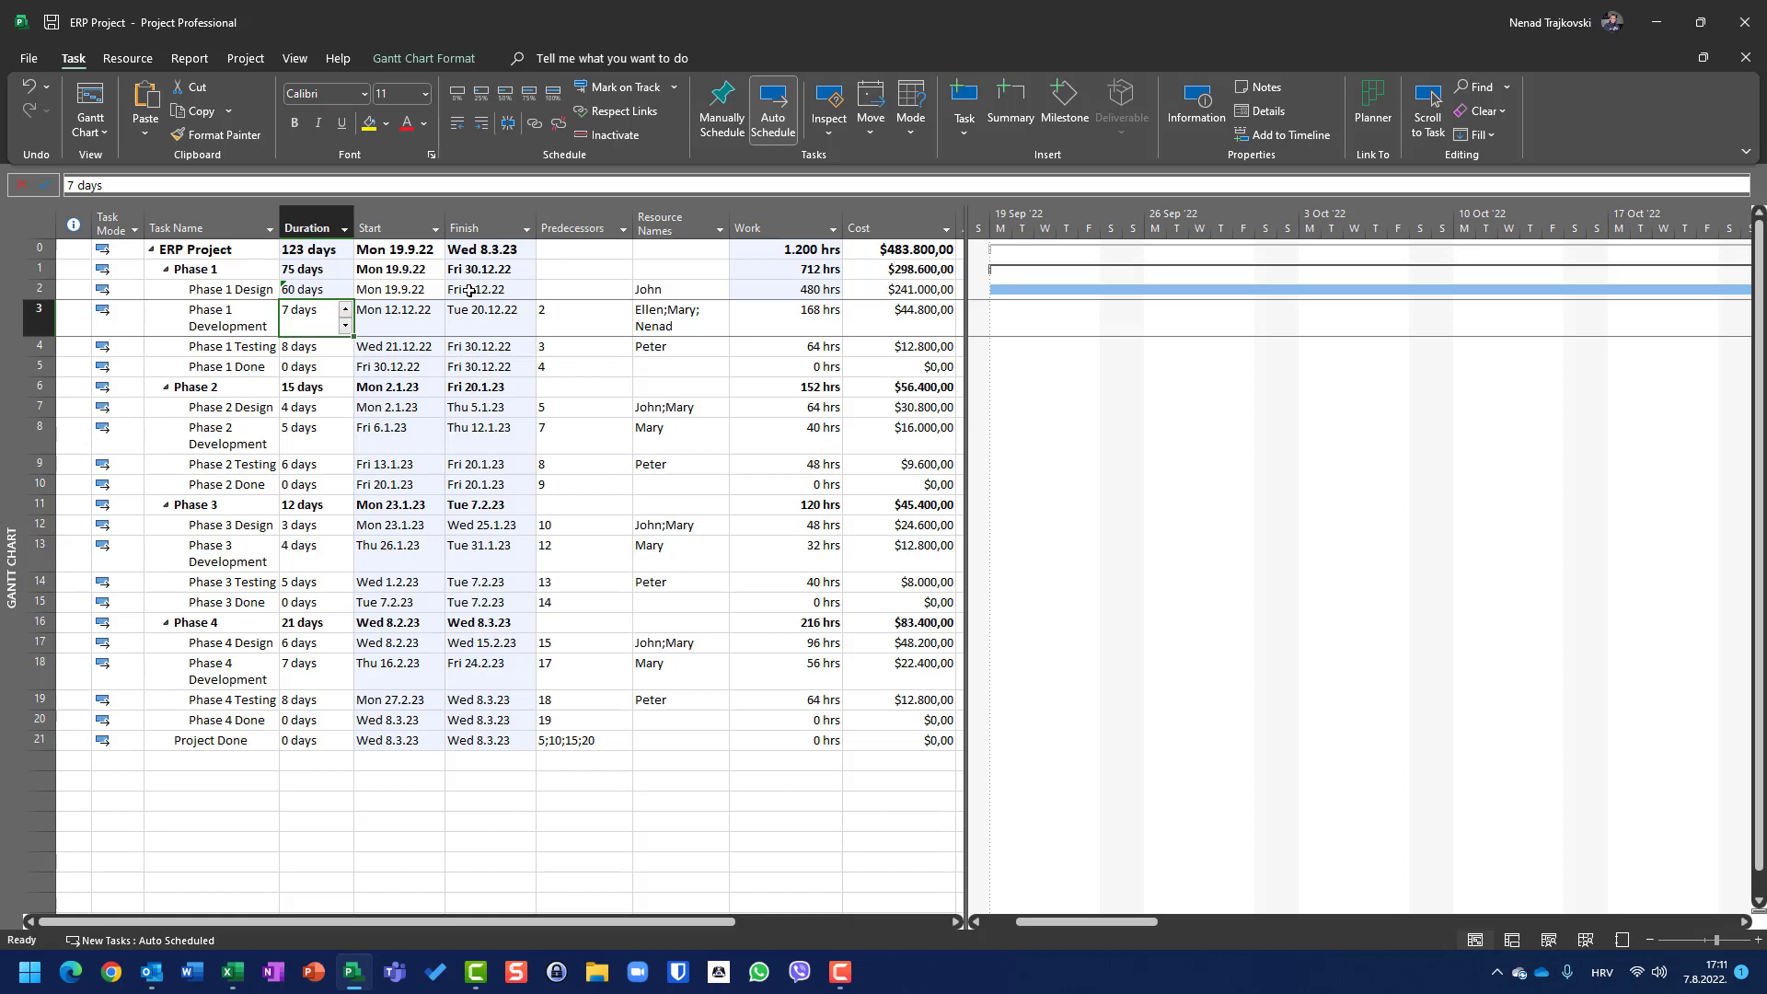
key(ctrl+z)
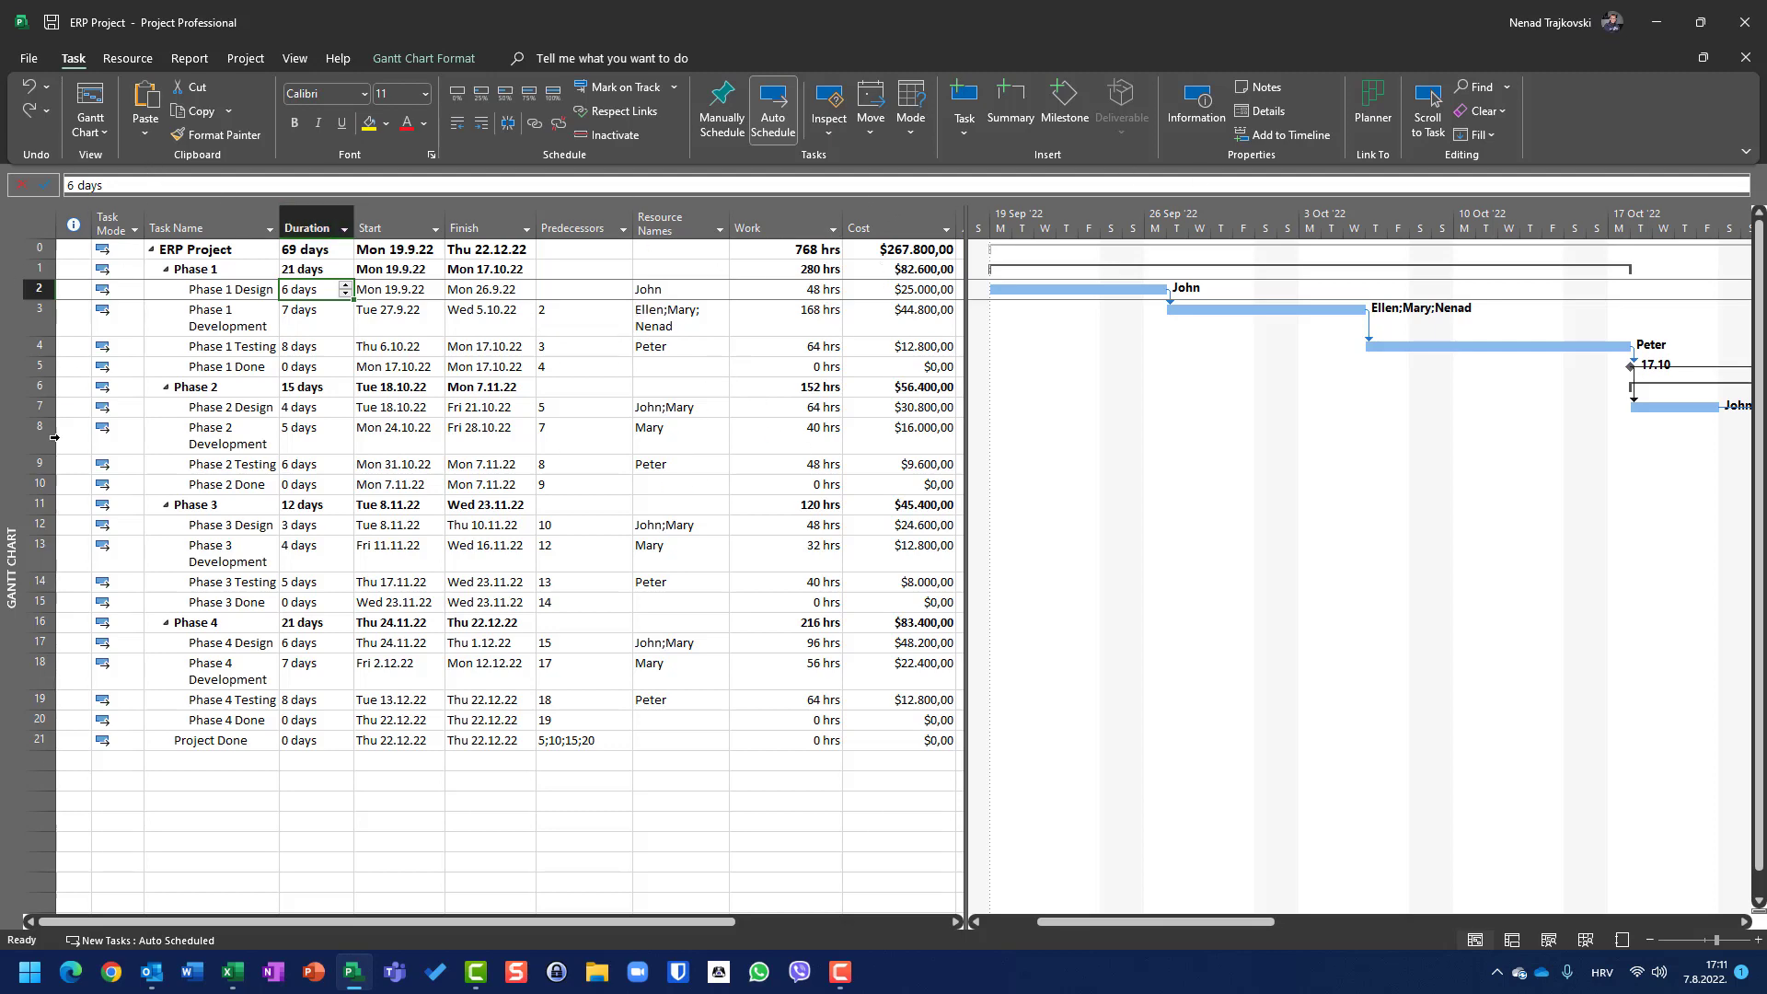
Step: Open the project statistics from the Project Information dialog
click(245, 58)
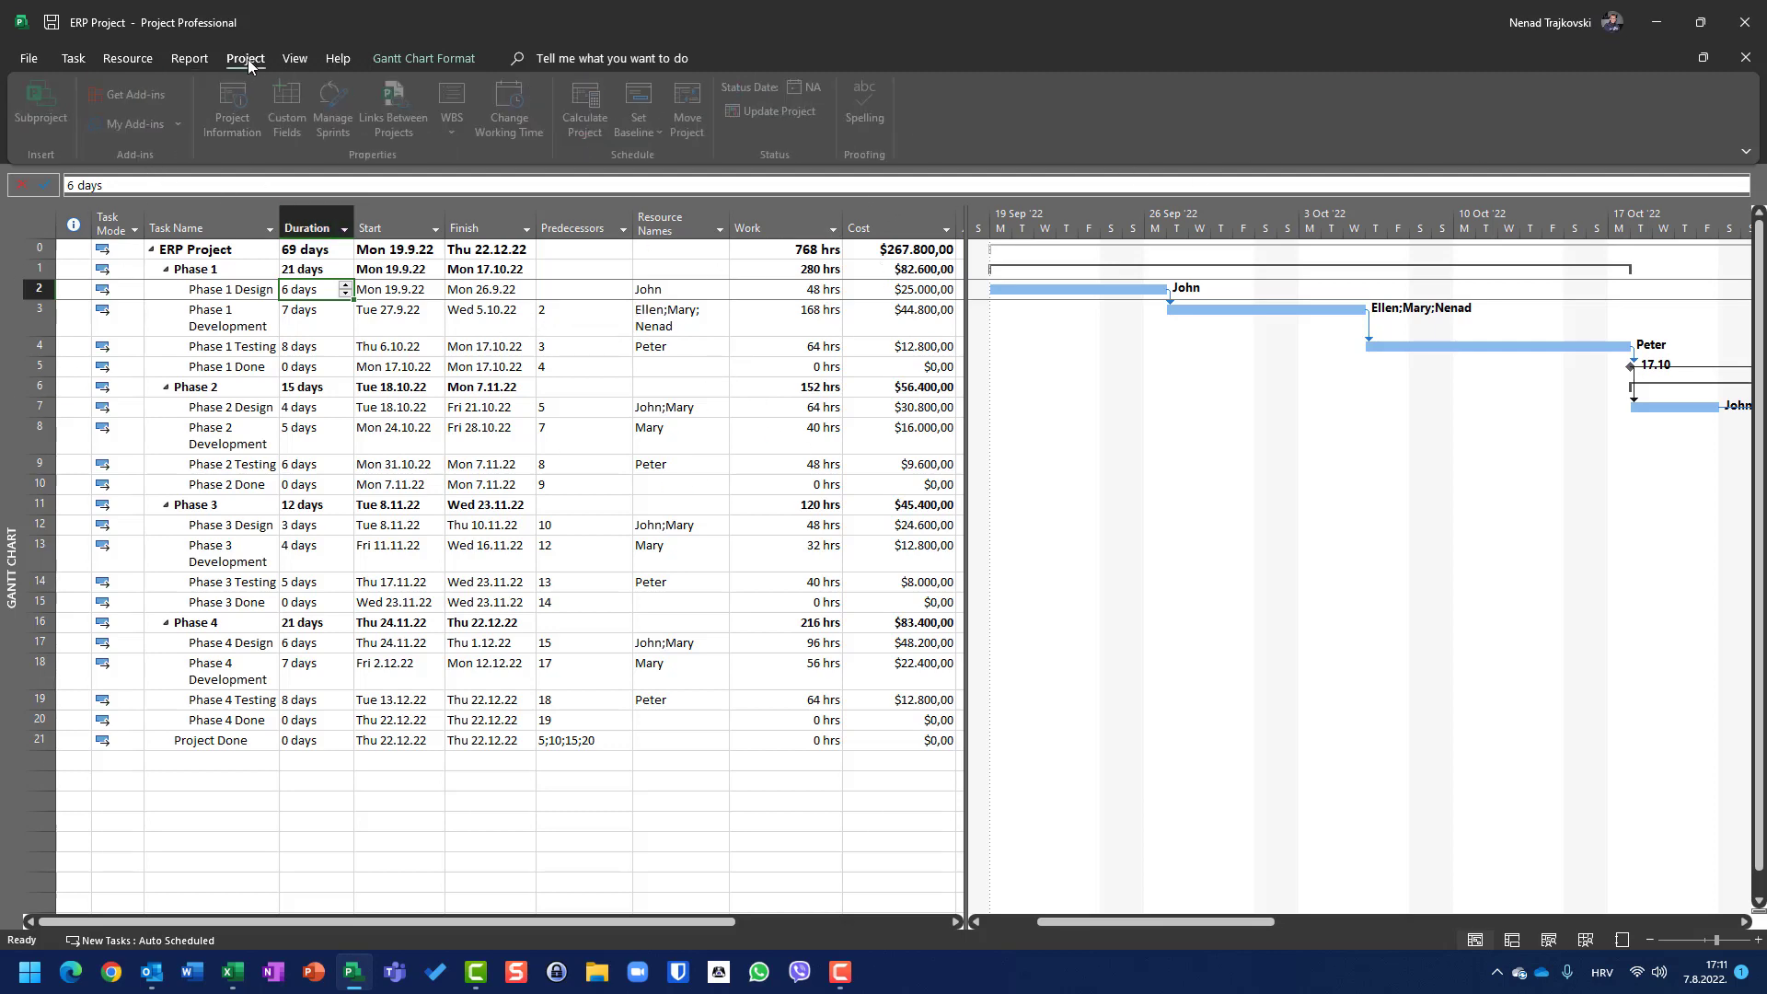
click(246, 95)
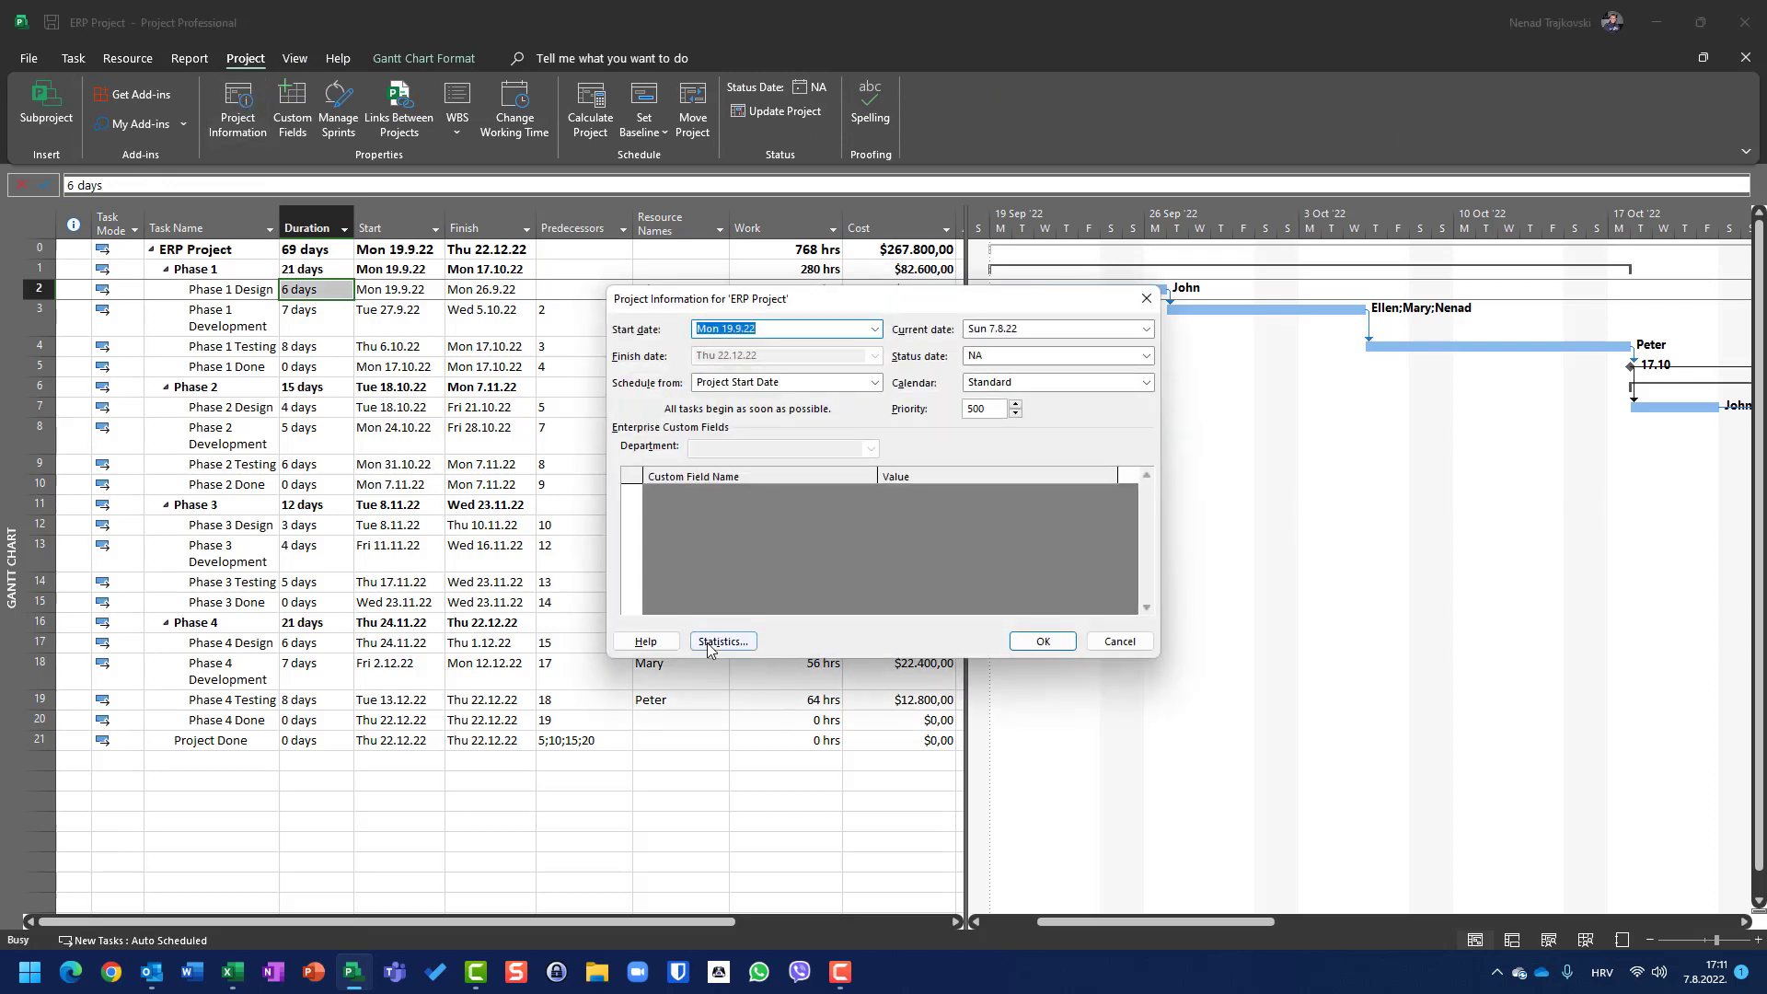
click(721, 641)
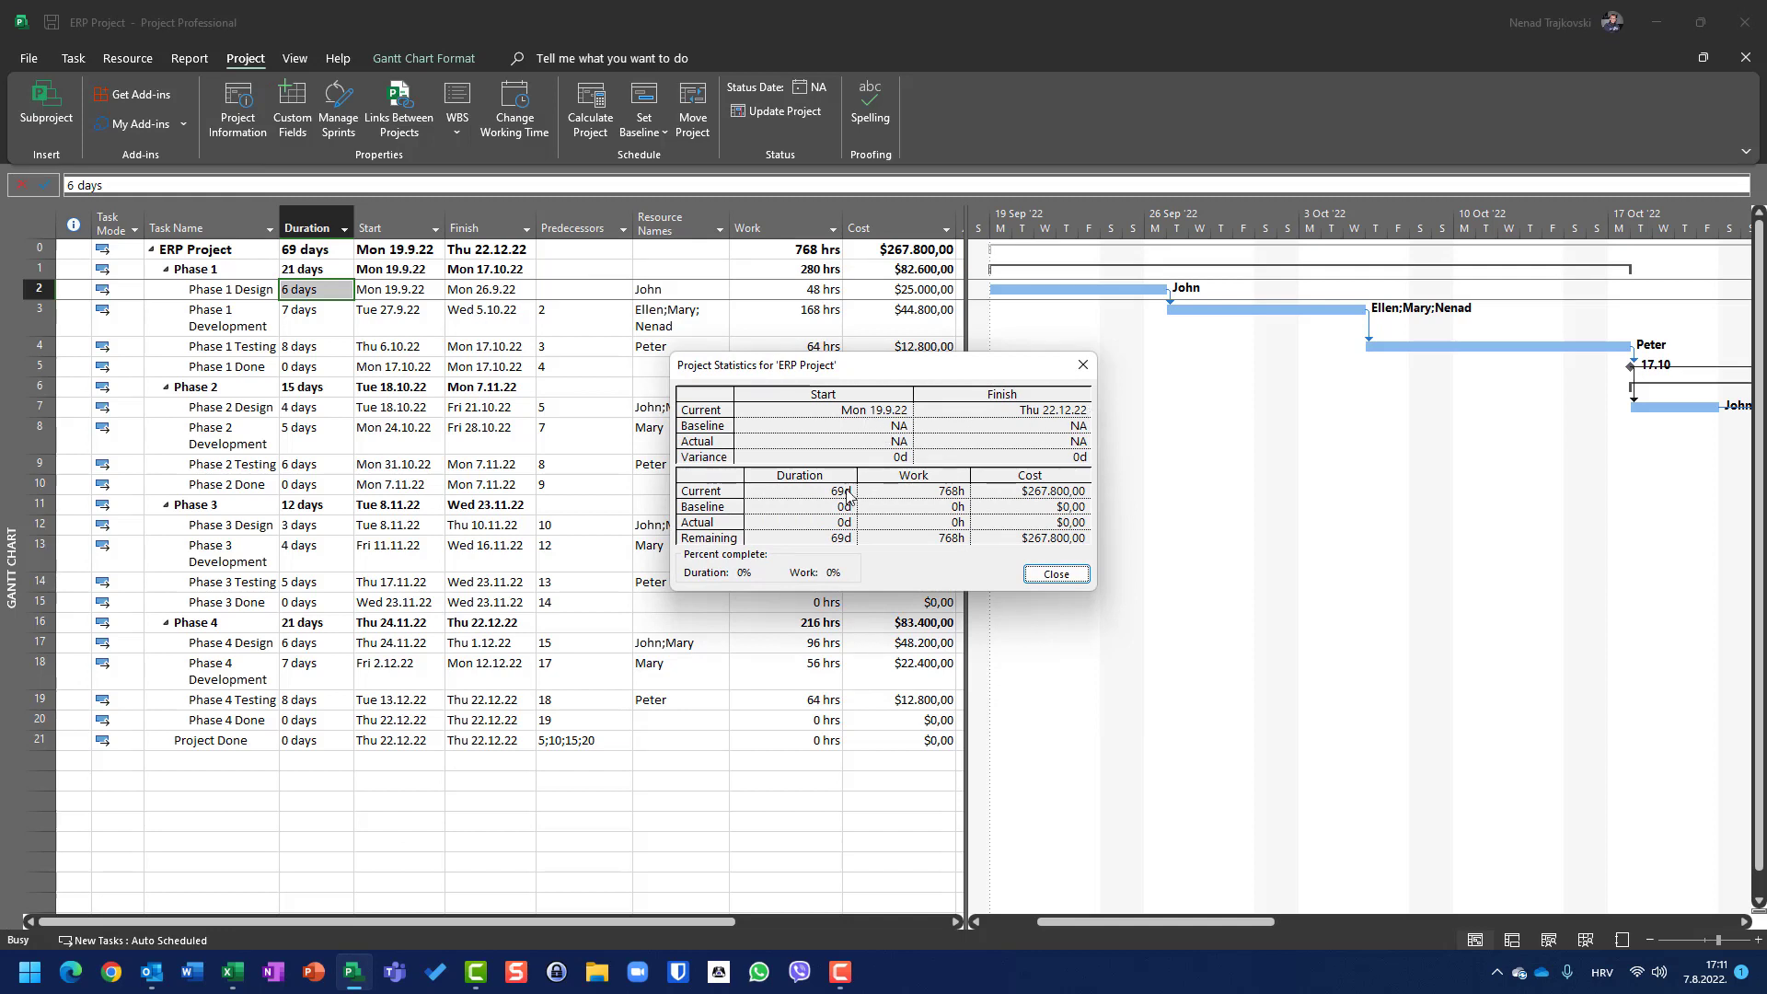
click(1058, 574)
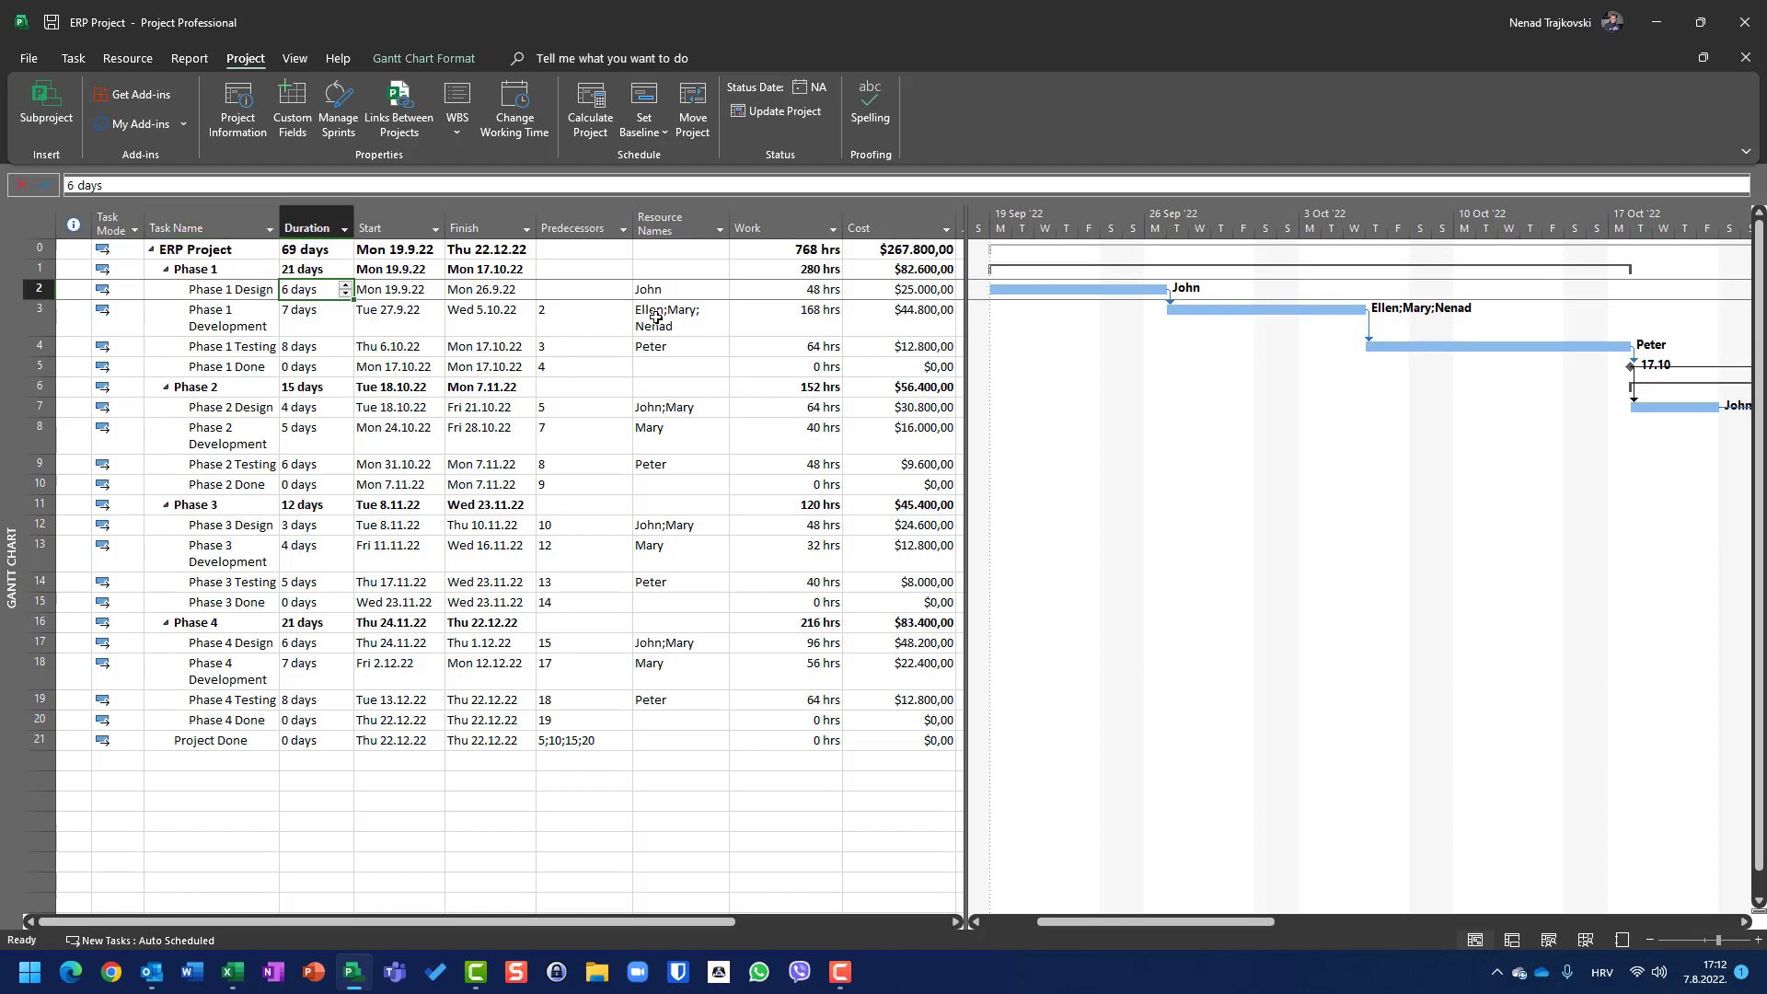
Step: Hide the Work and Cost columns in the task table
click(834, 231)
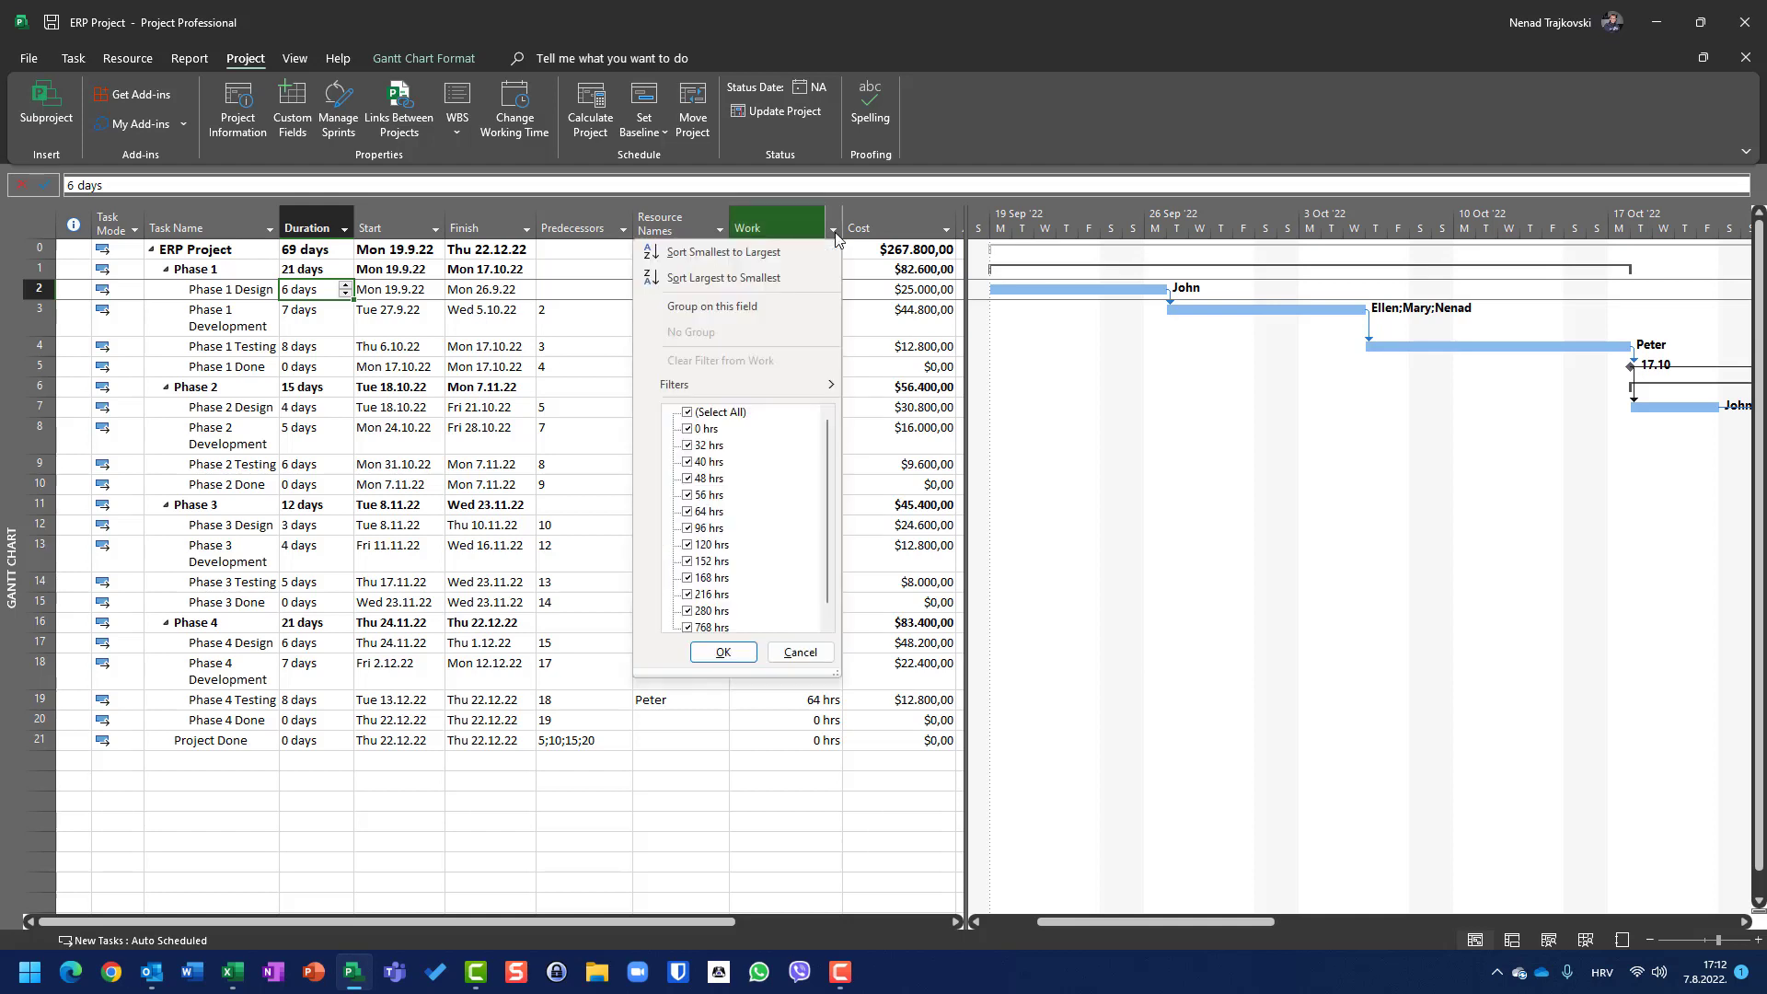
click(836, 231)
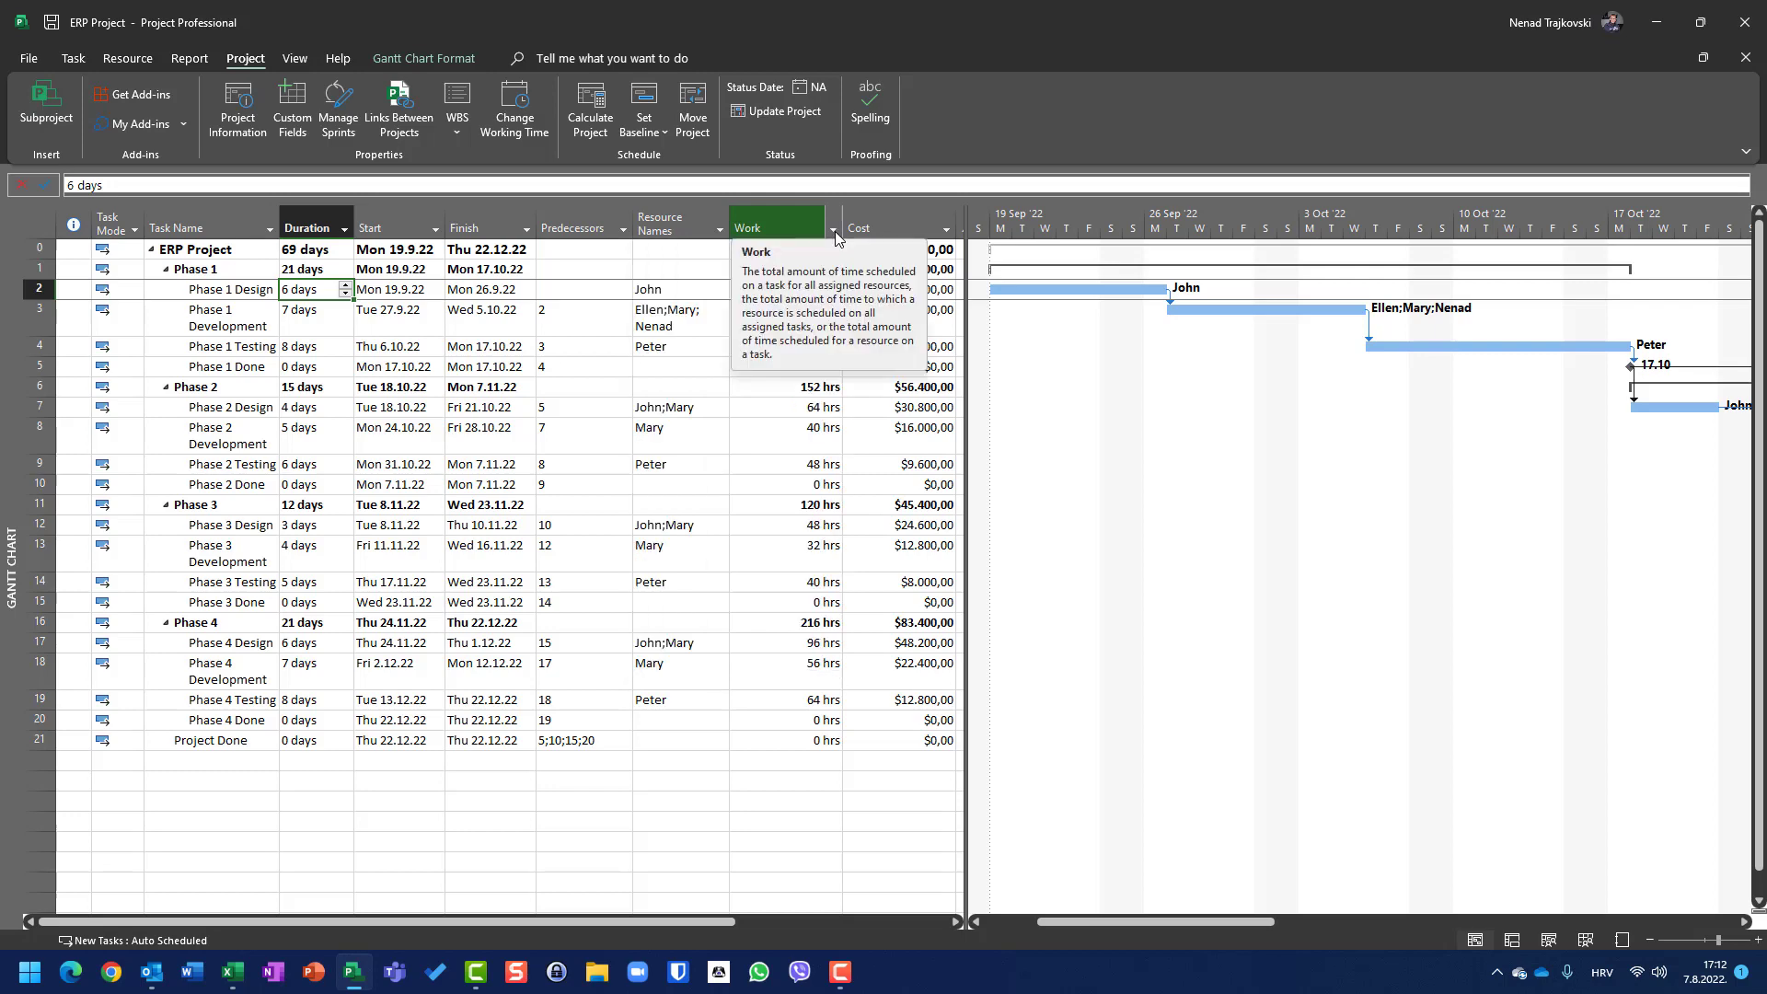
right_click(764, 224)
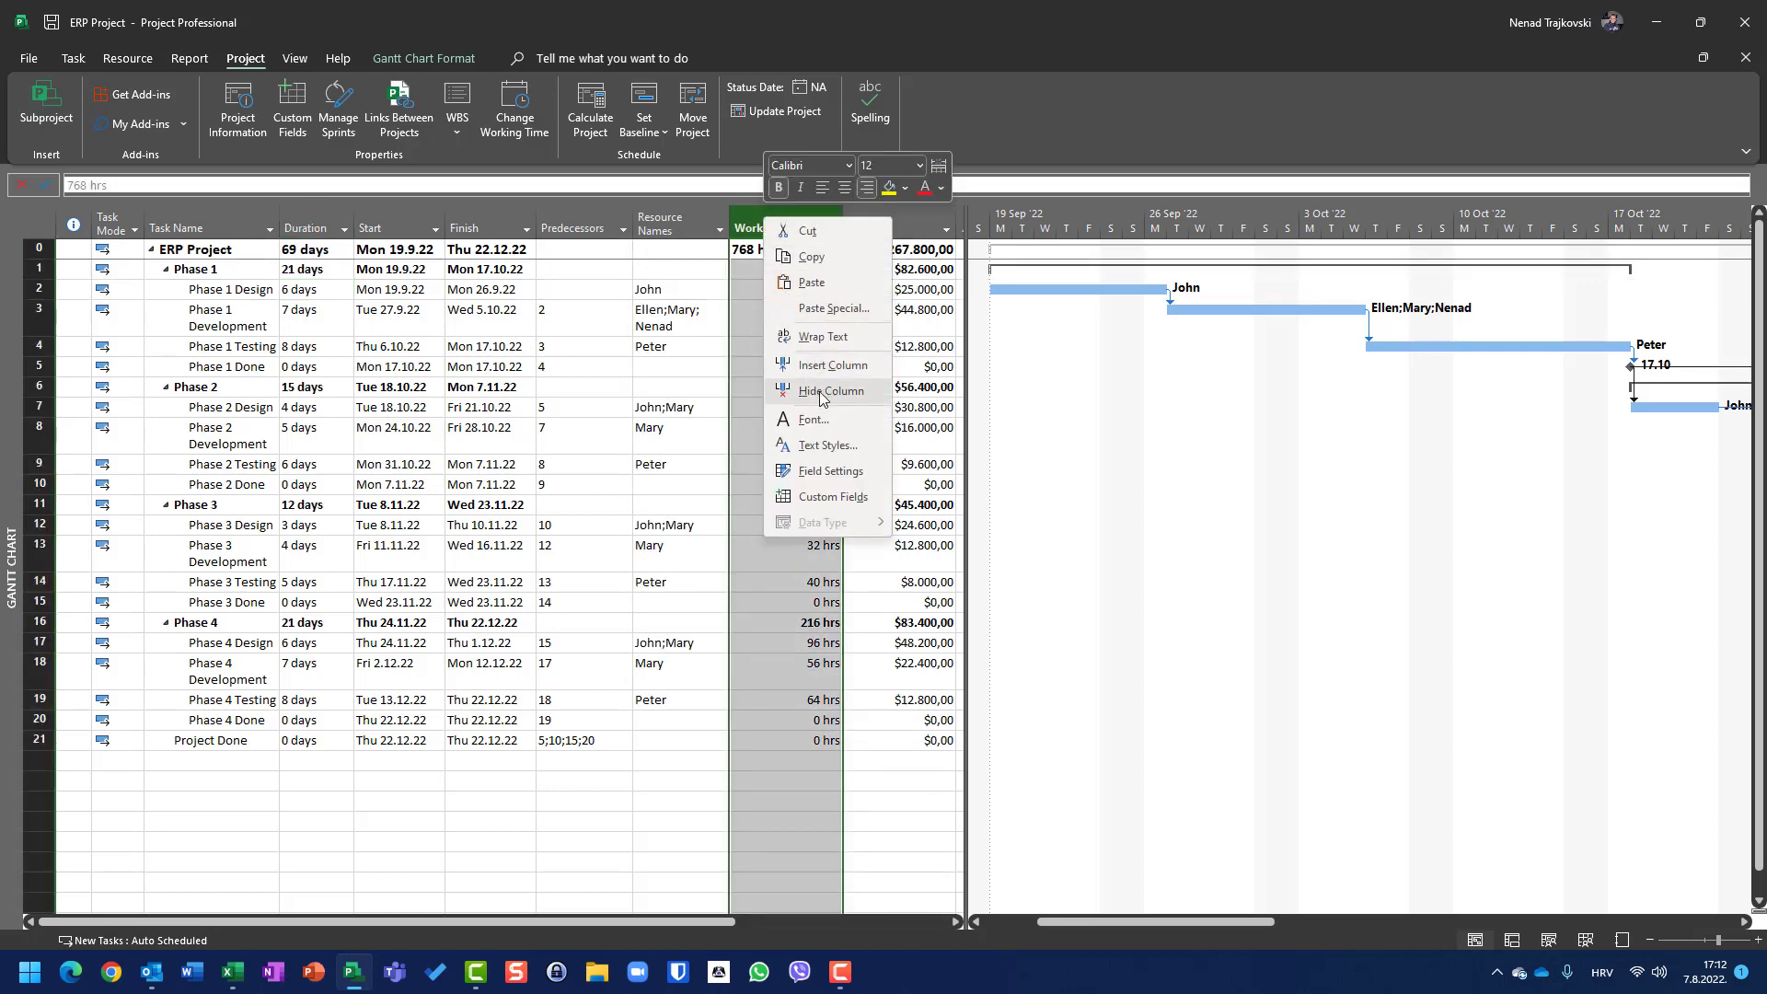
click(831, 390)
right_click(771, 222)
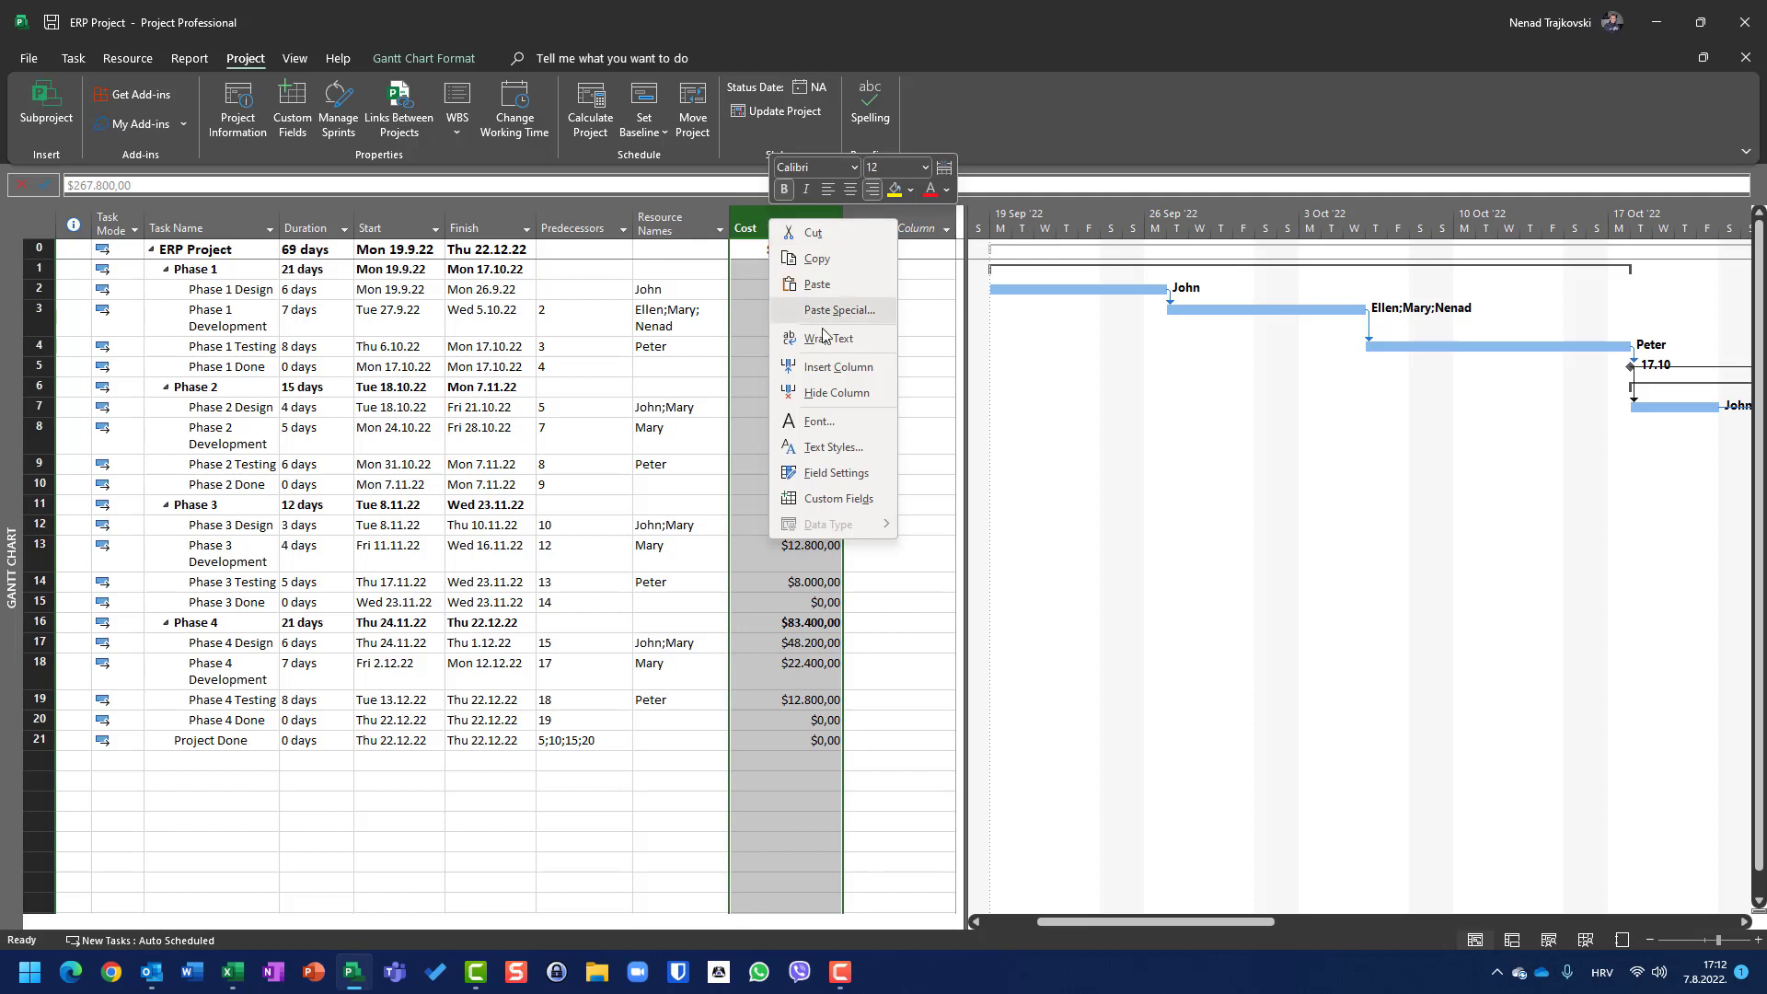
click(834, 392)
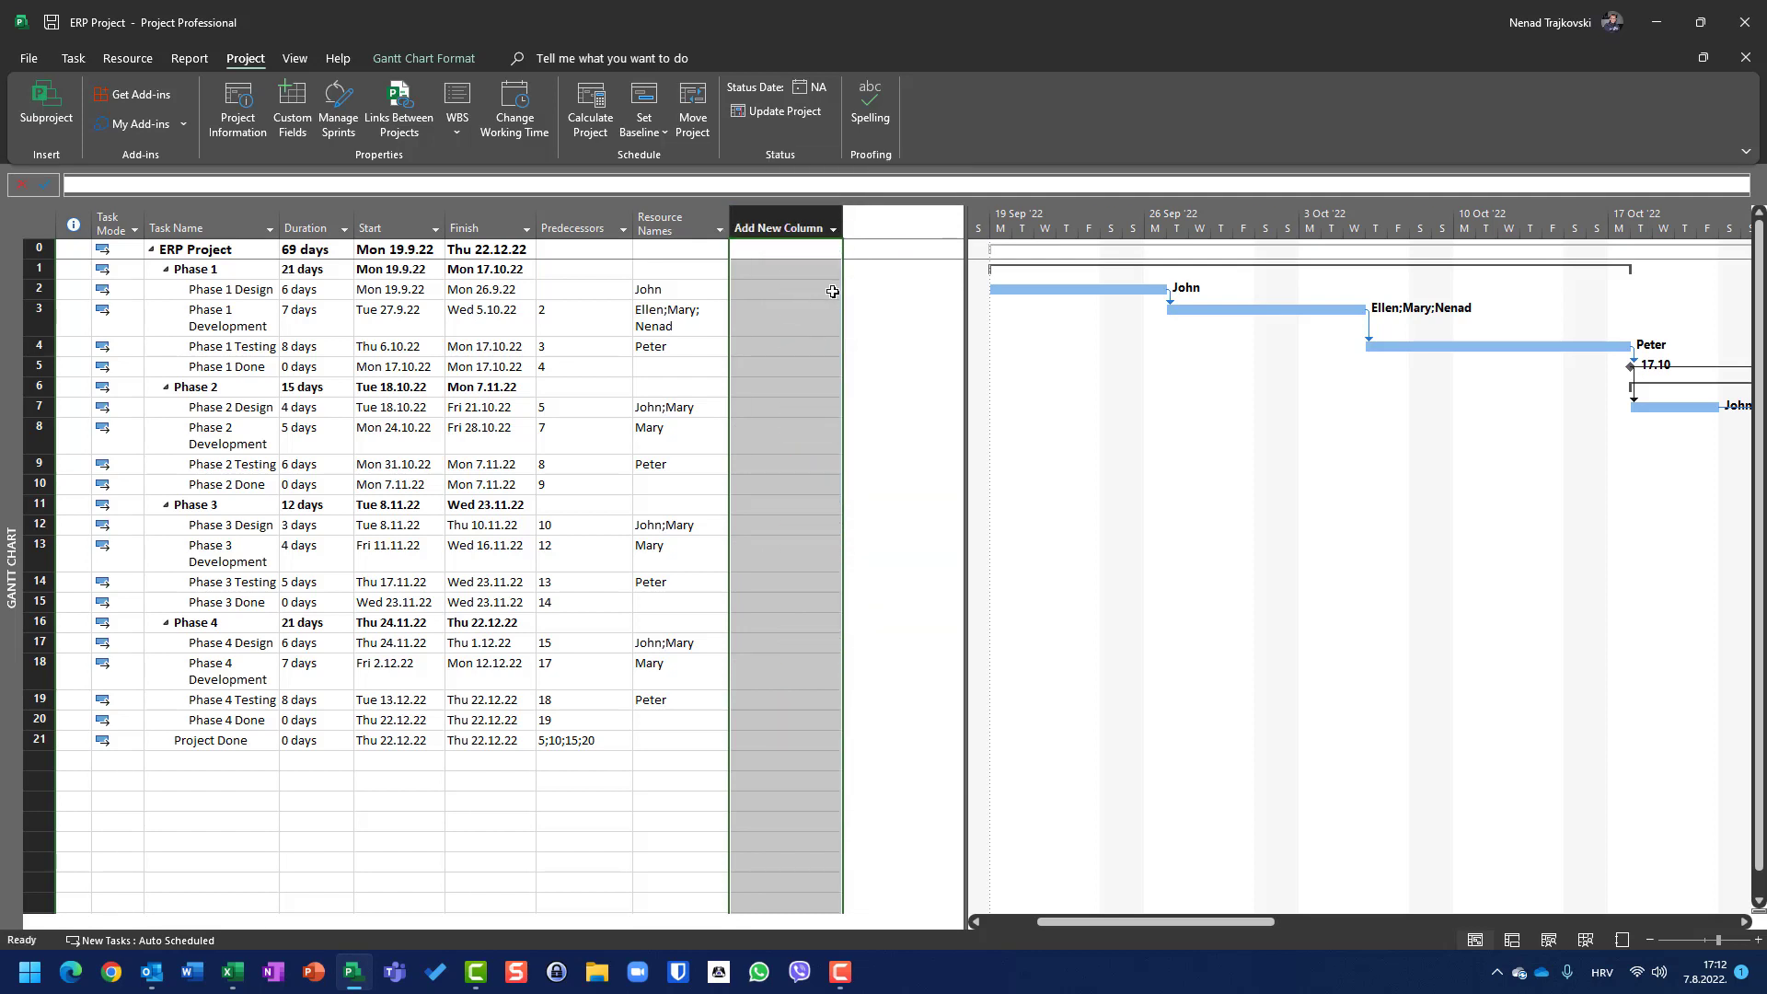
drag(963, 318, 747, 324)
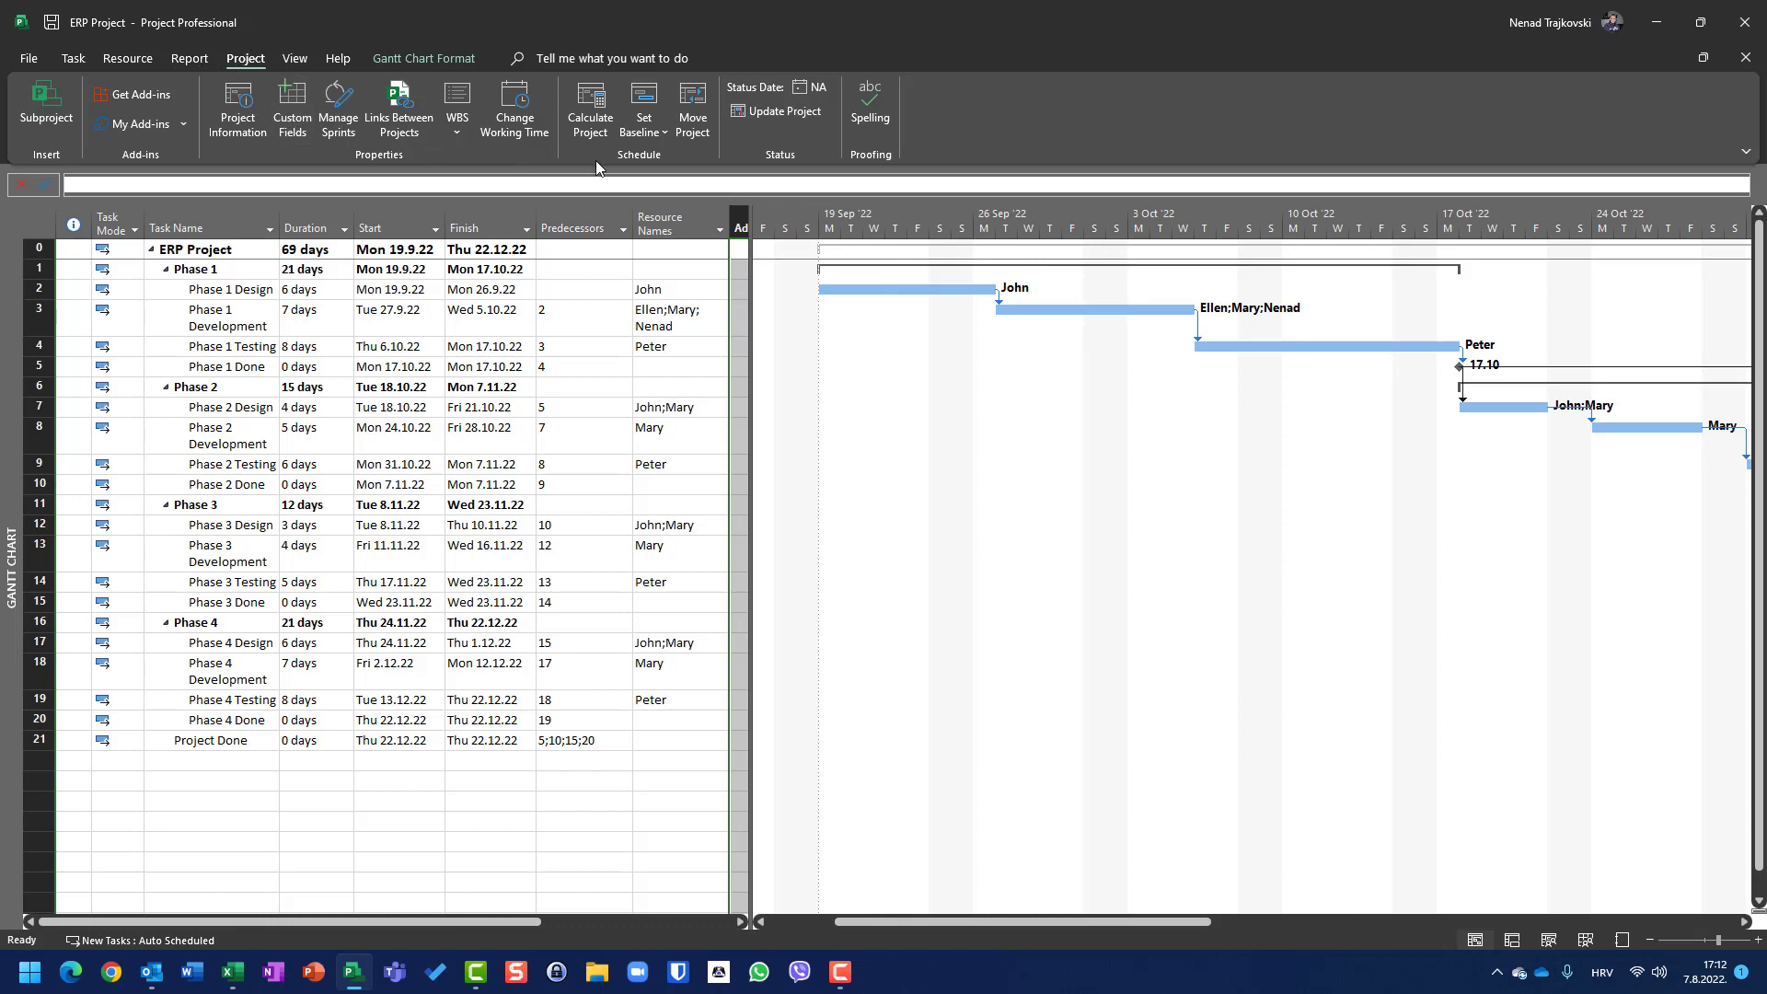
click(663, 138)
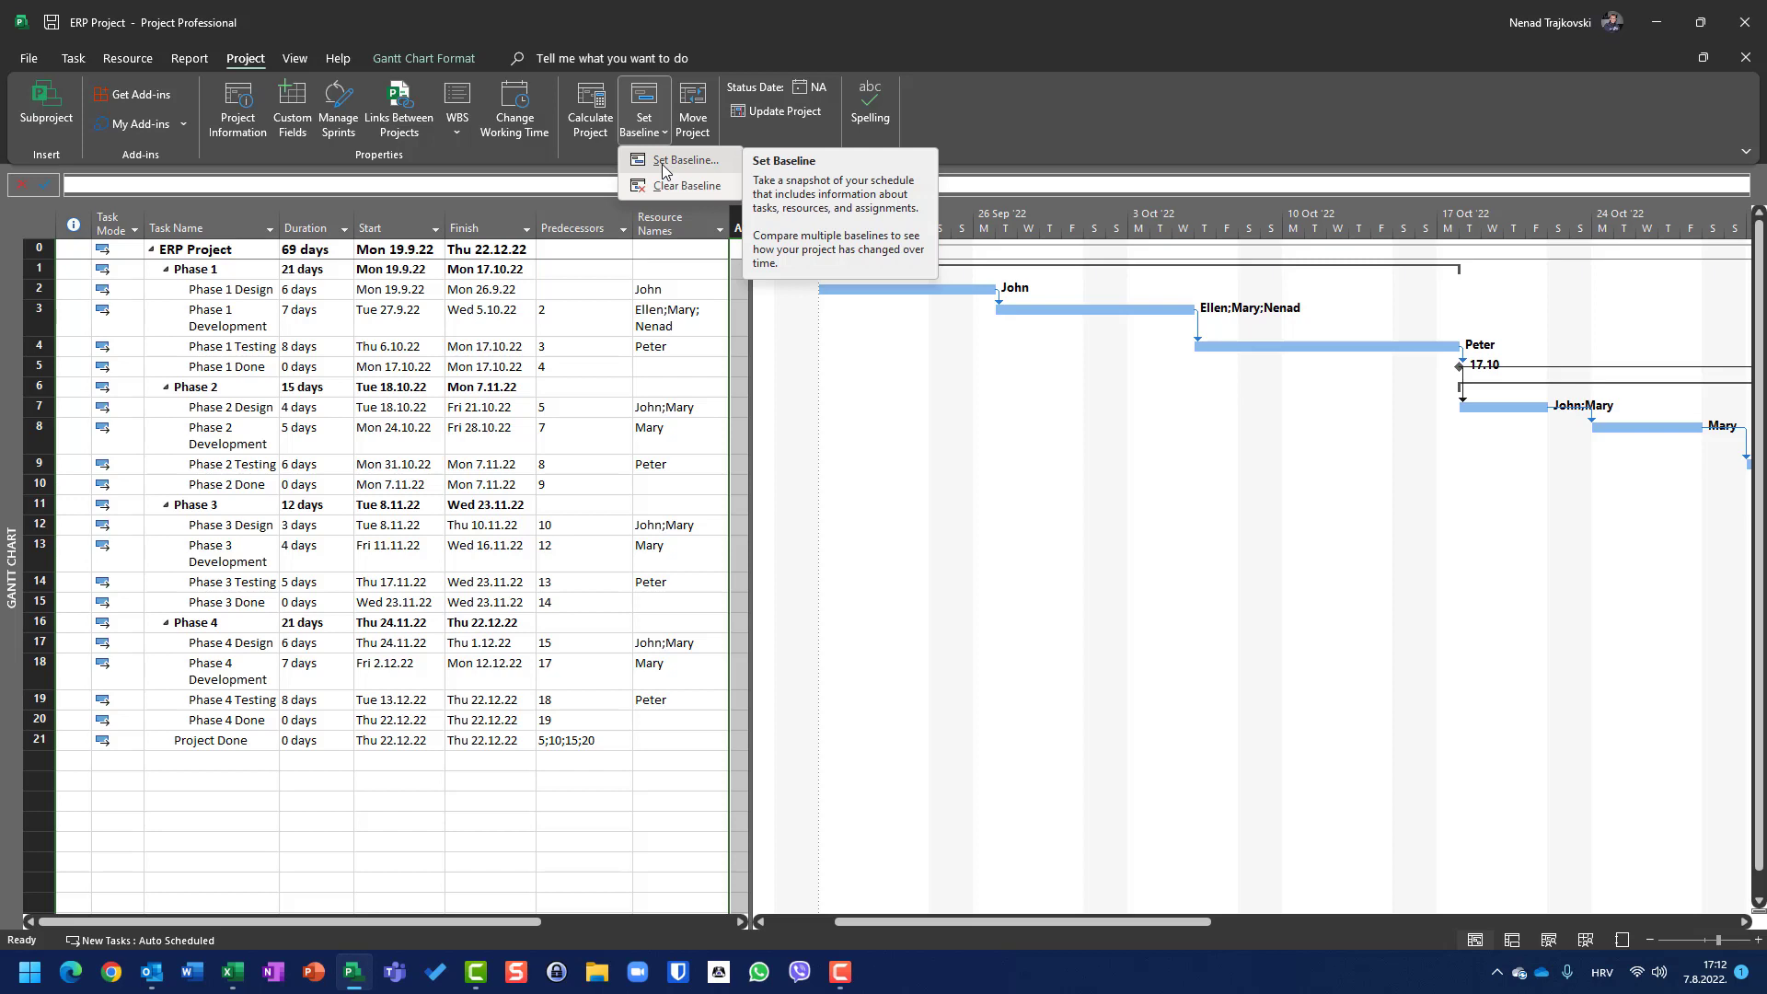
click(663, 169)
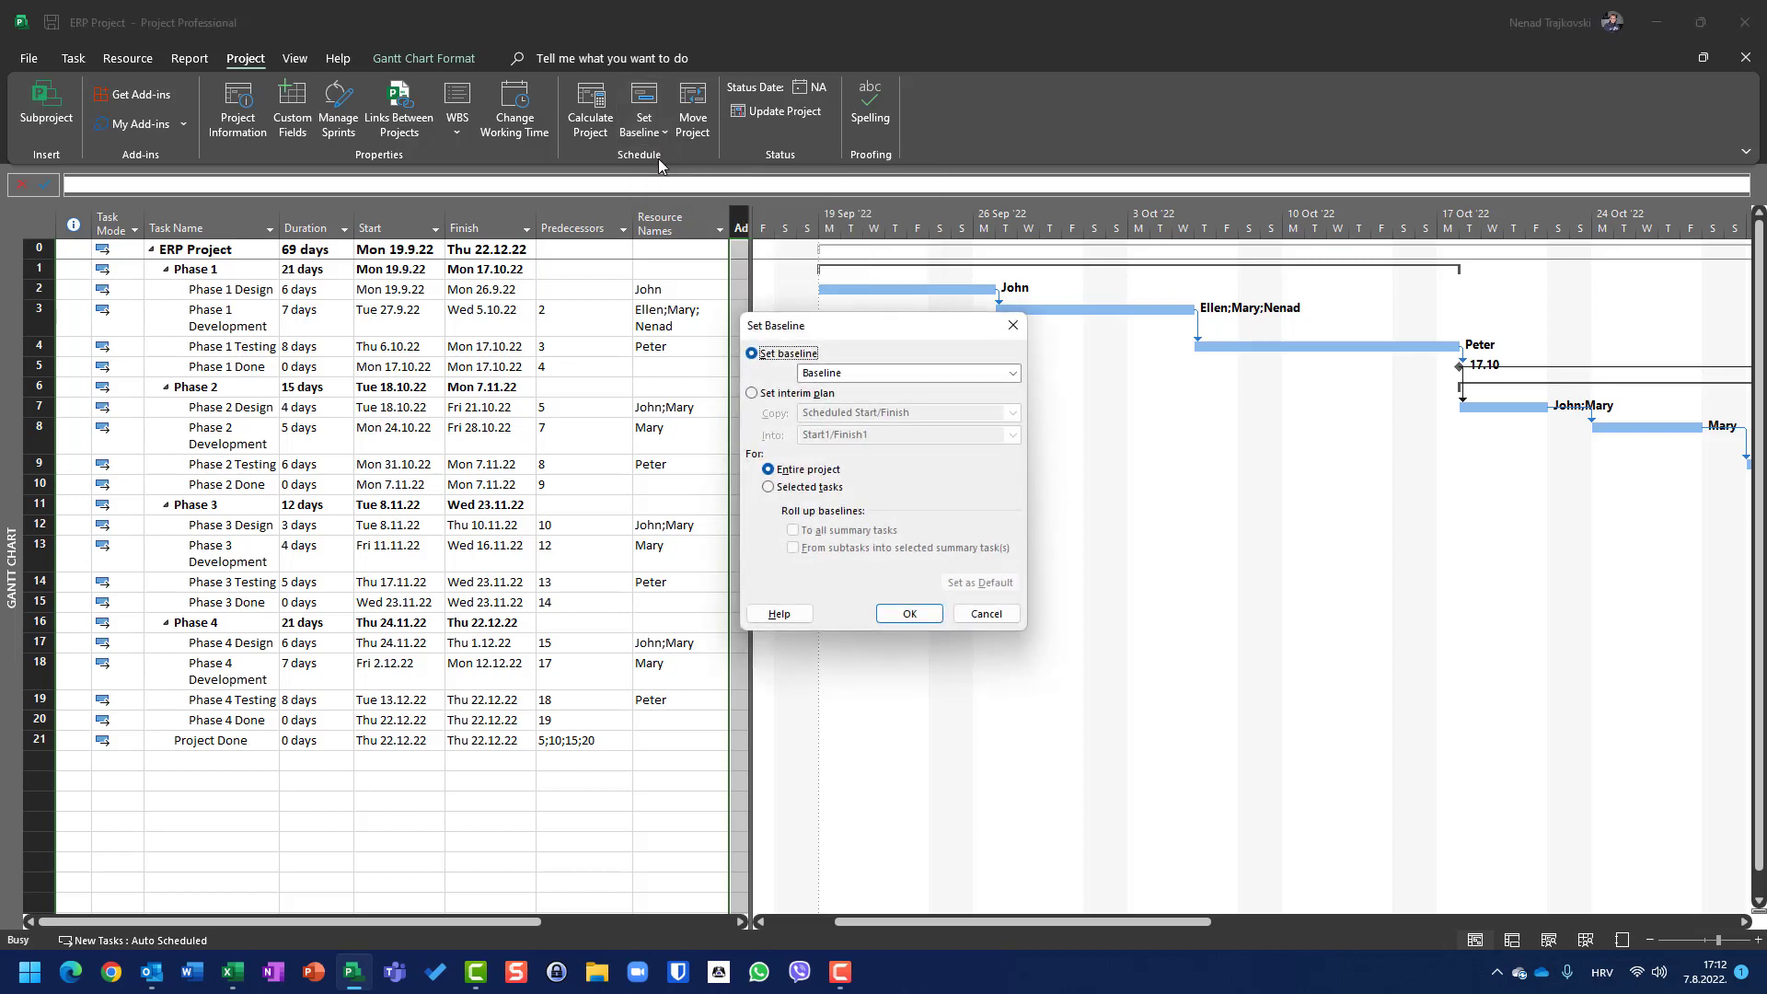
click(864, 375)
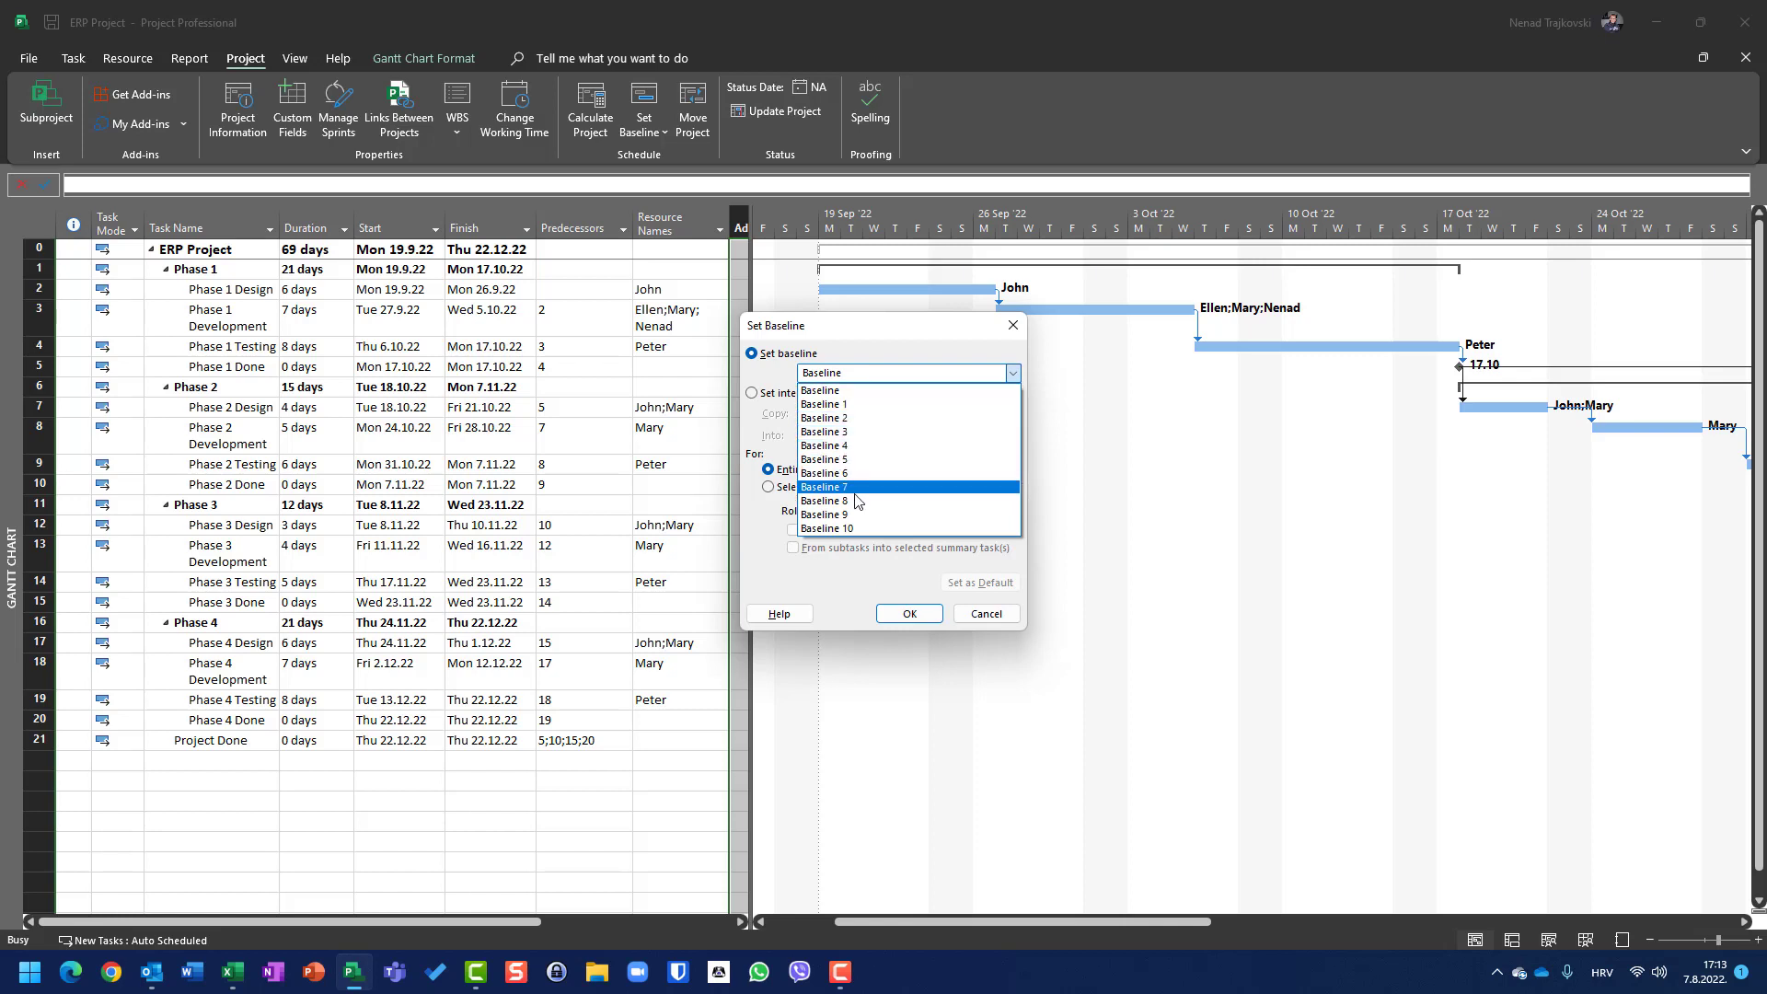
click(989, 617)
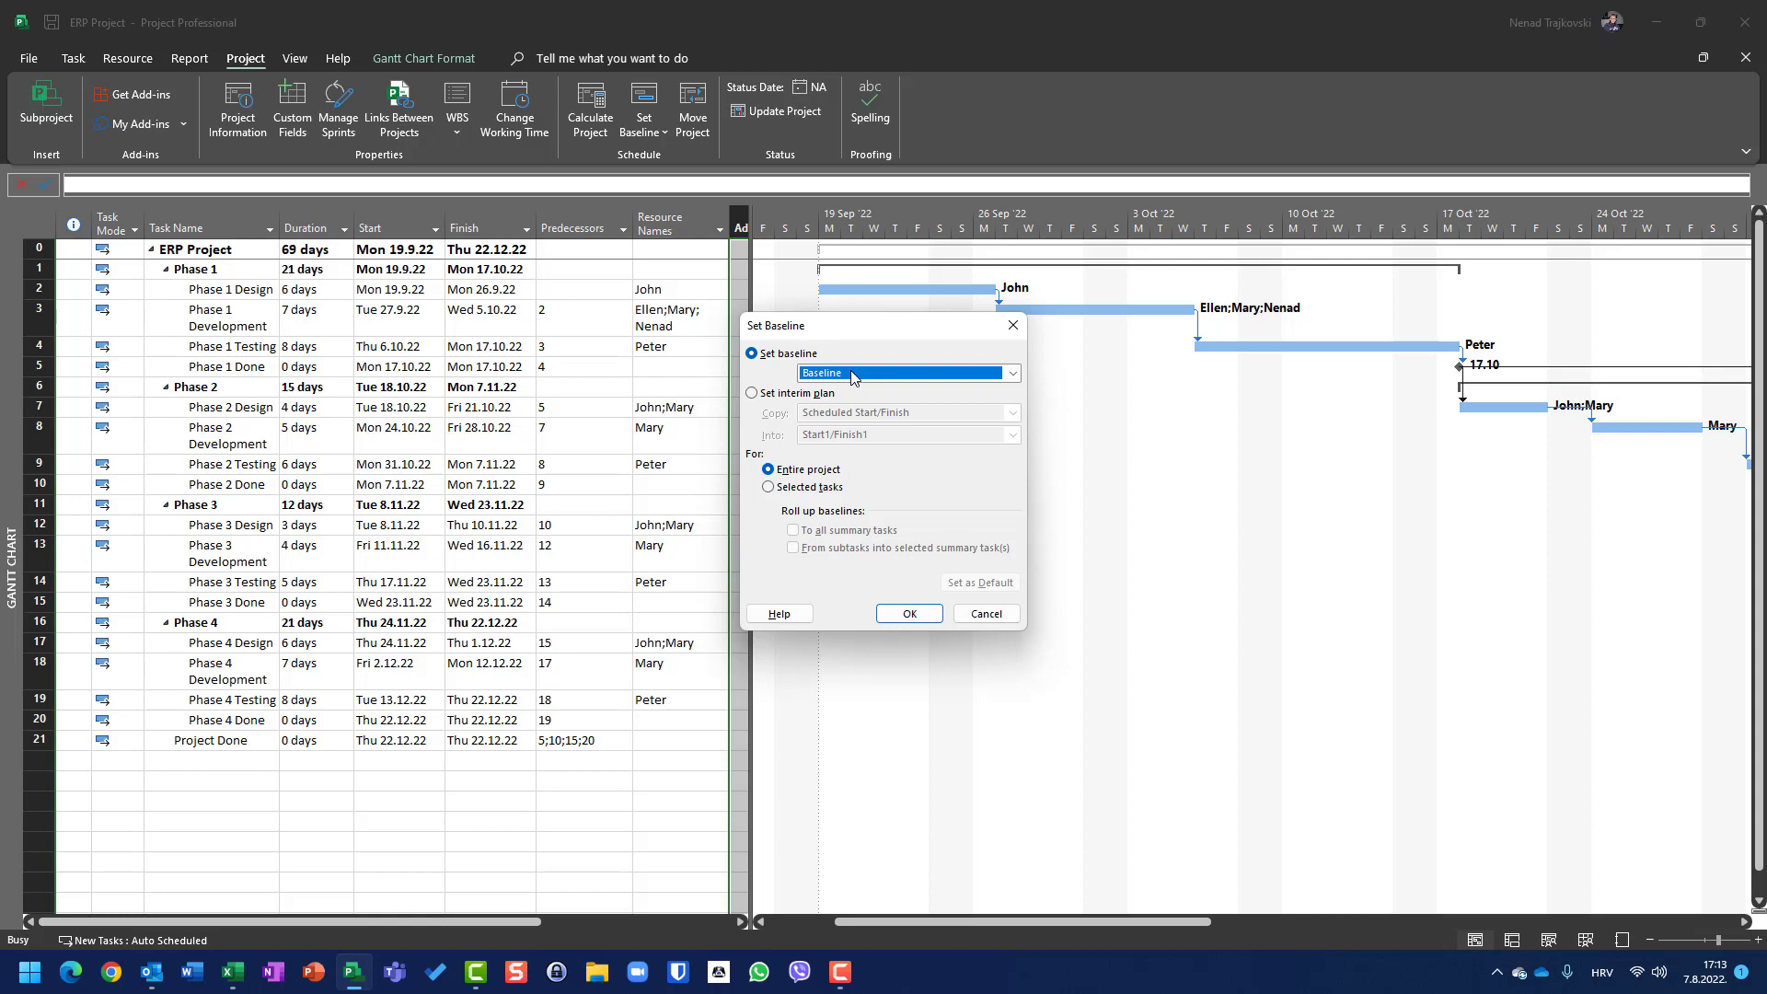
click(985, 613)
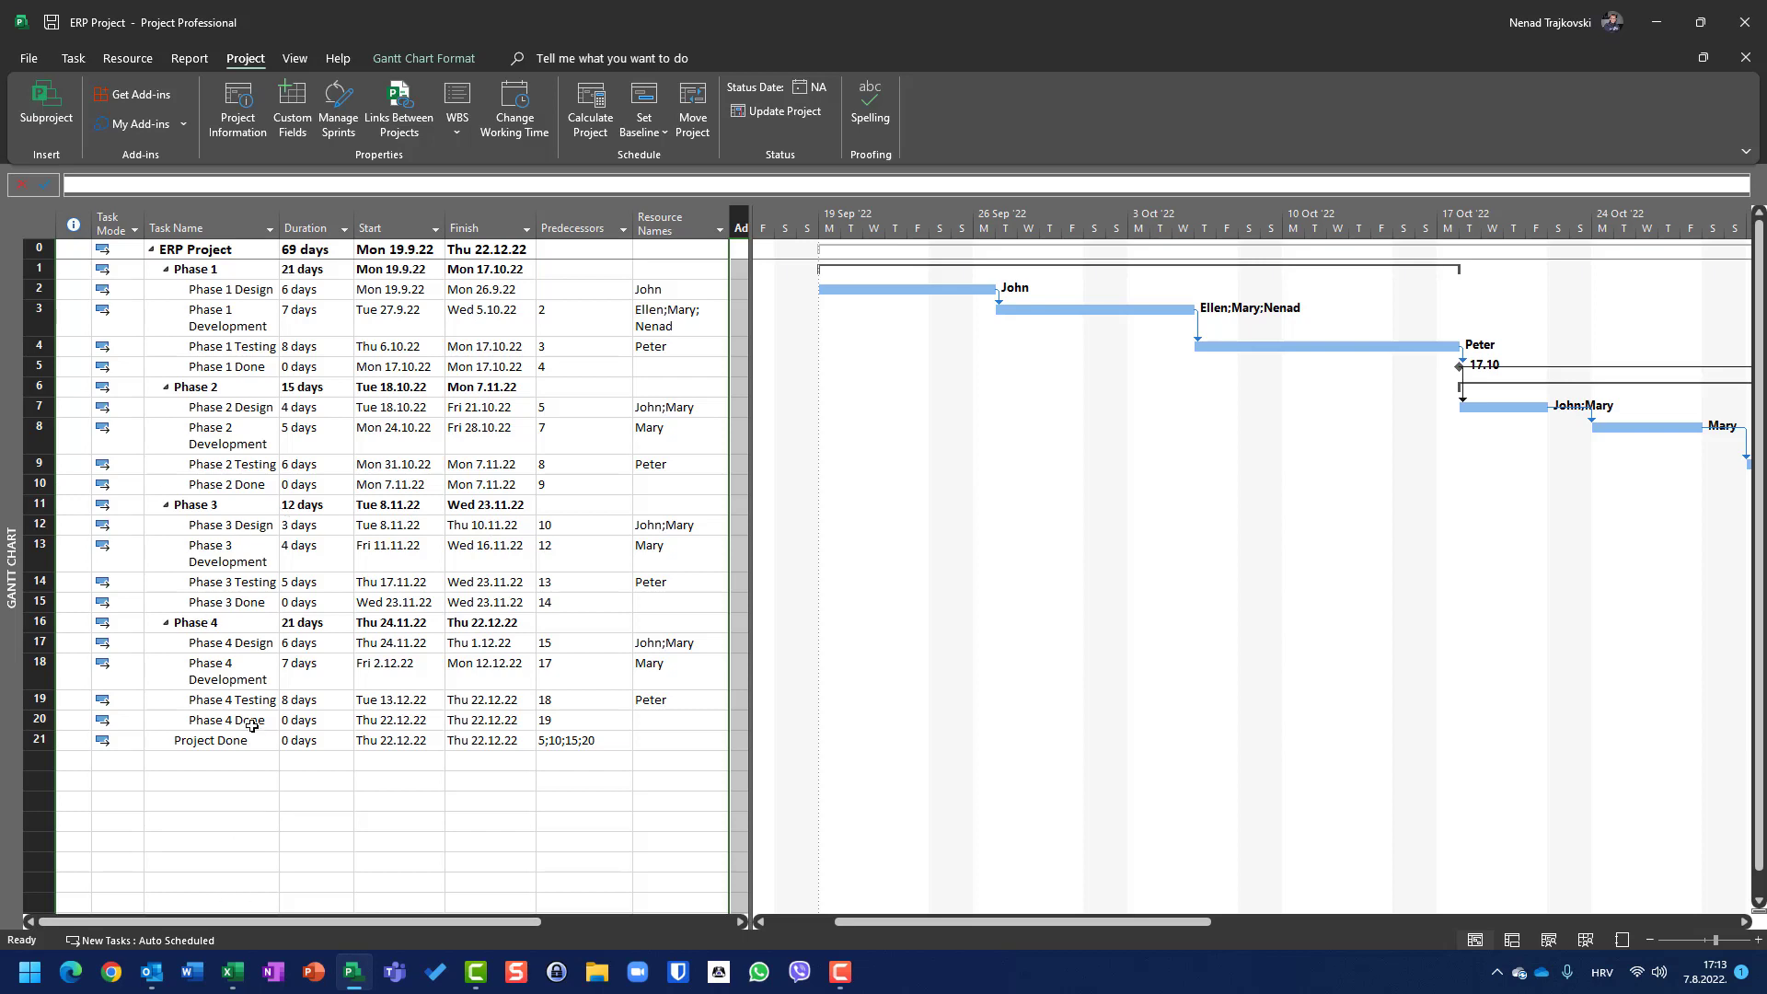
Step: Set Phase 2 Development's predecessor to task 7
click(543, 426)
text(7)
key(Return)
Step: Save a baseline for the entire project
click(659, 138)
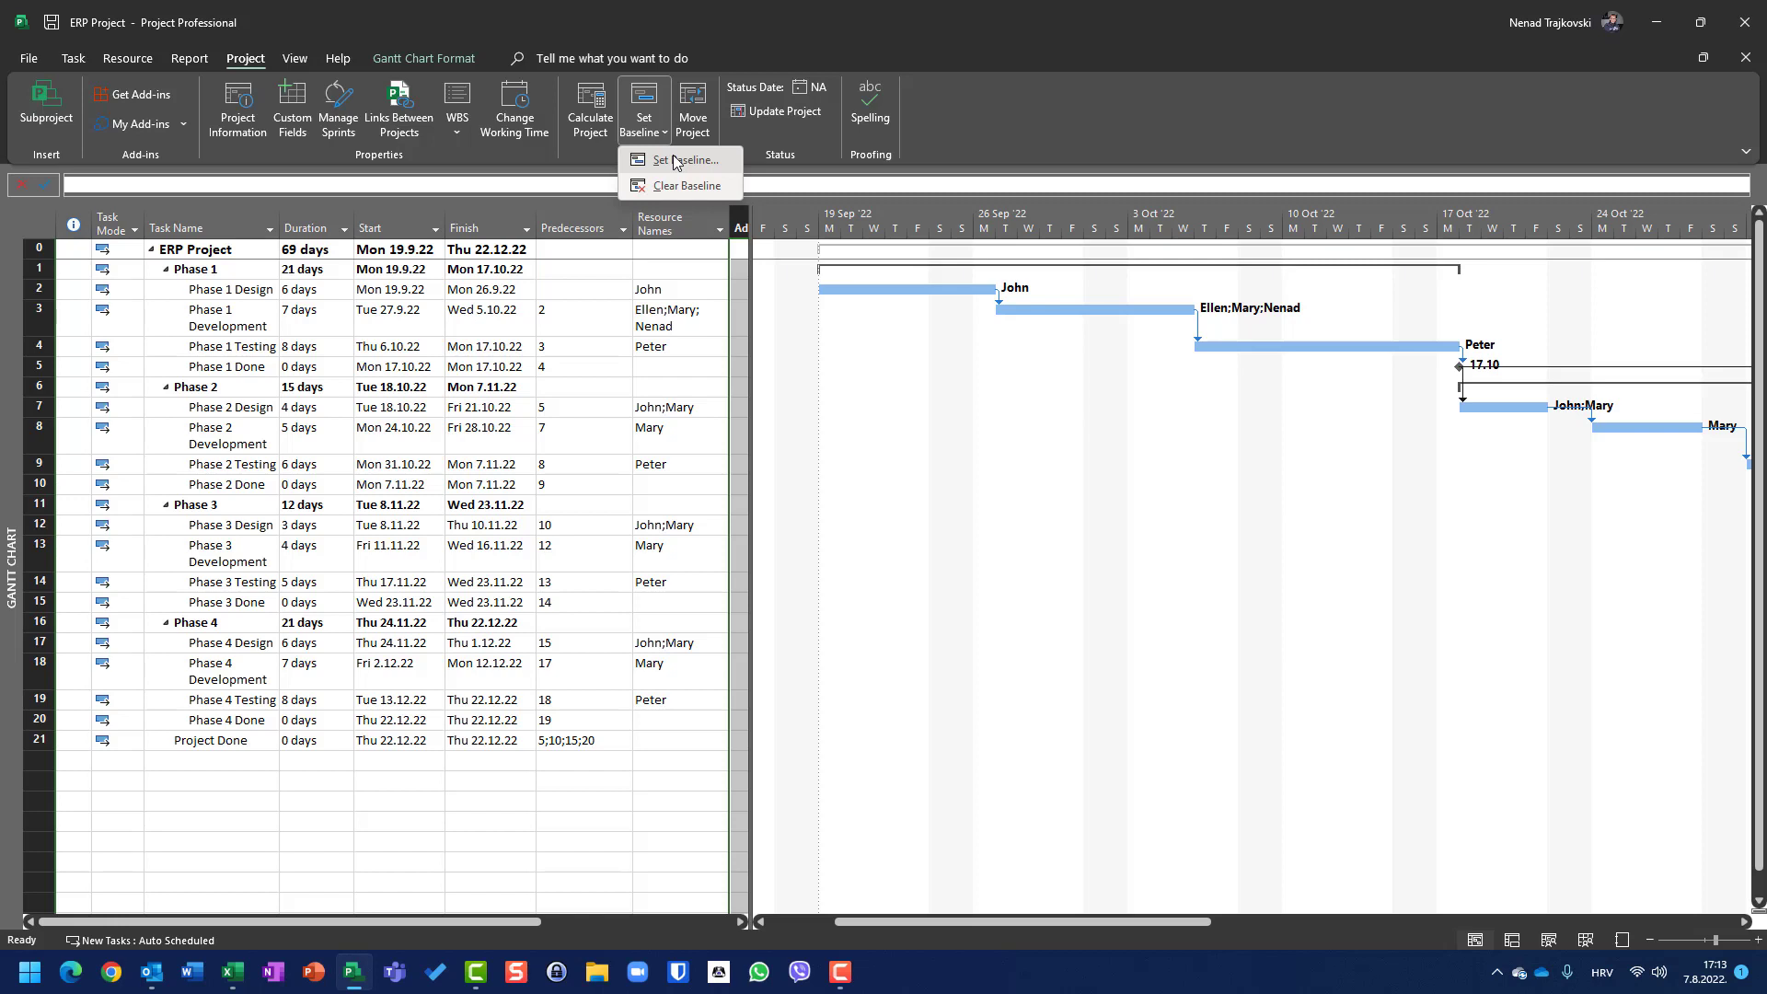
click(681, 160)
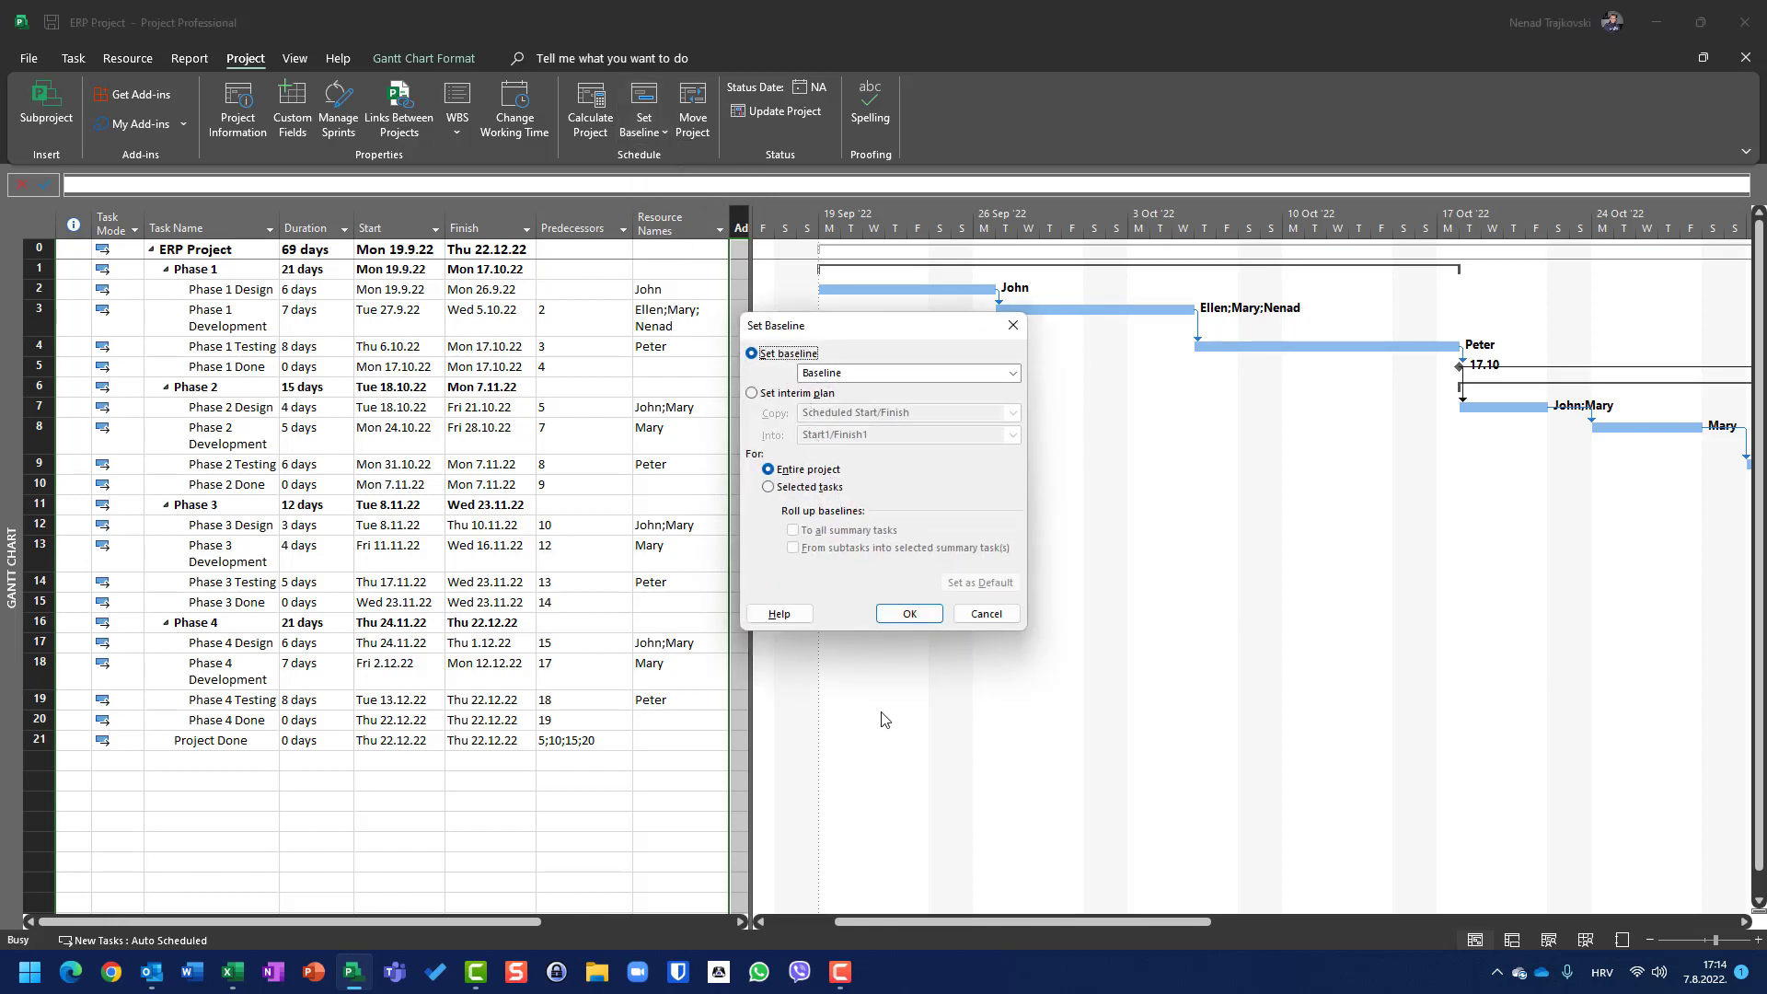
click(903, 621)
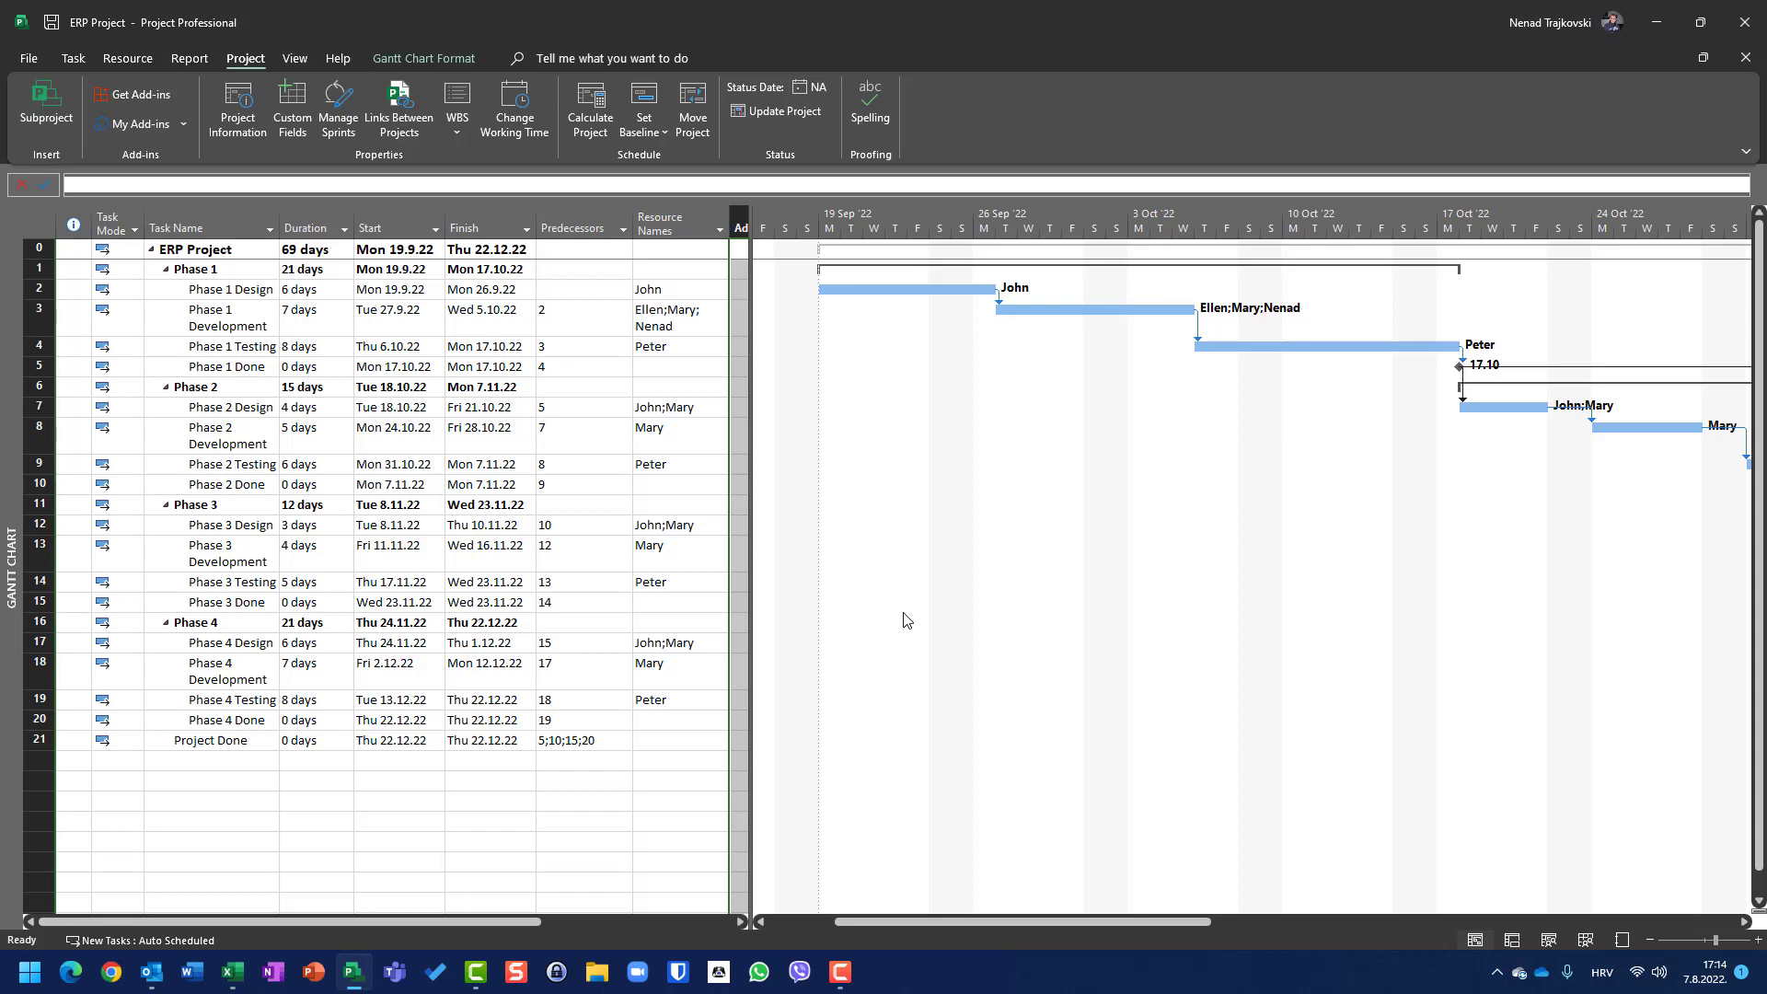
Step: Clear the baseline plan for the entire project
click(645, 138)
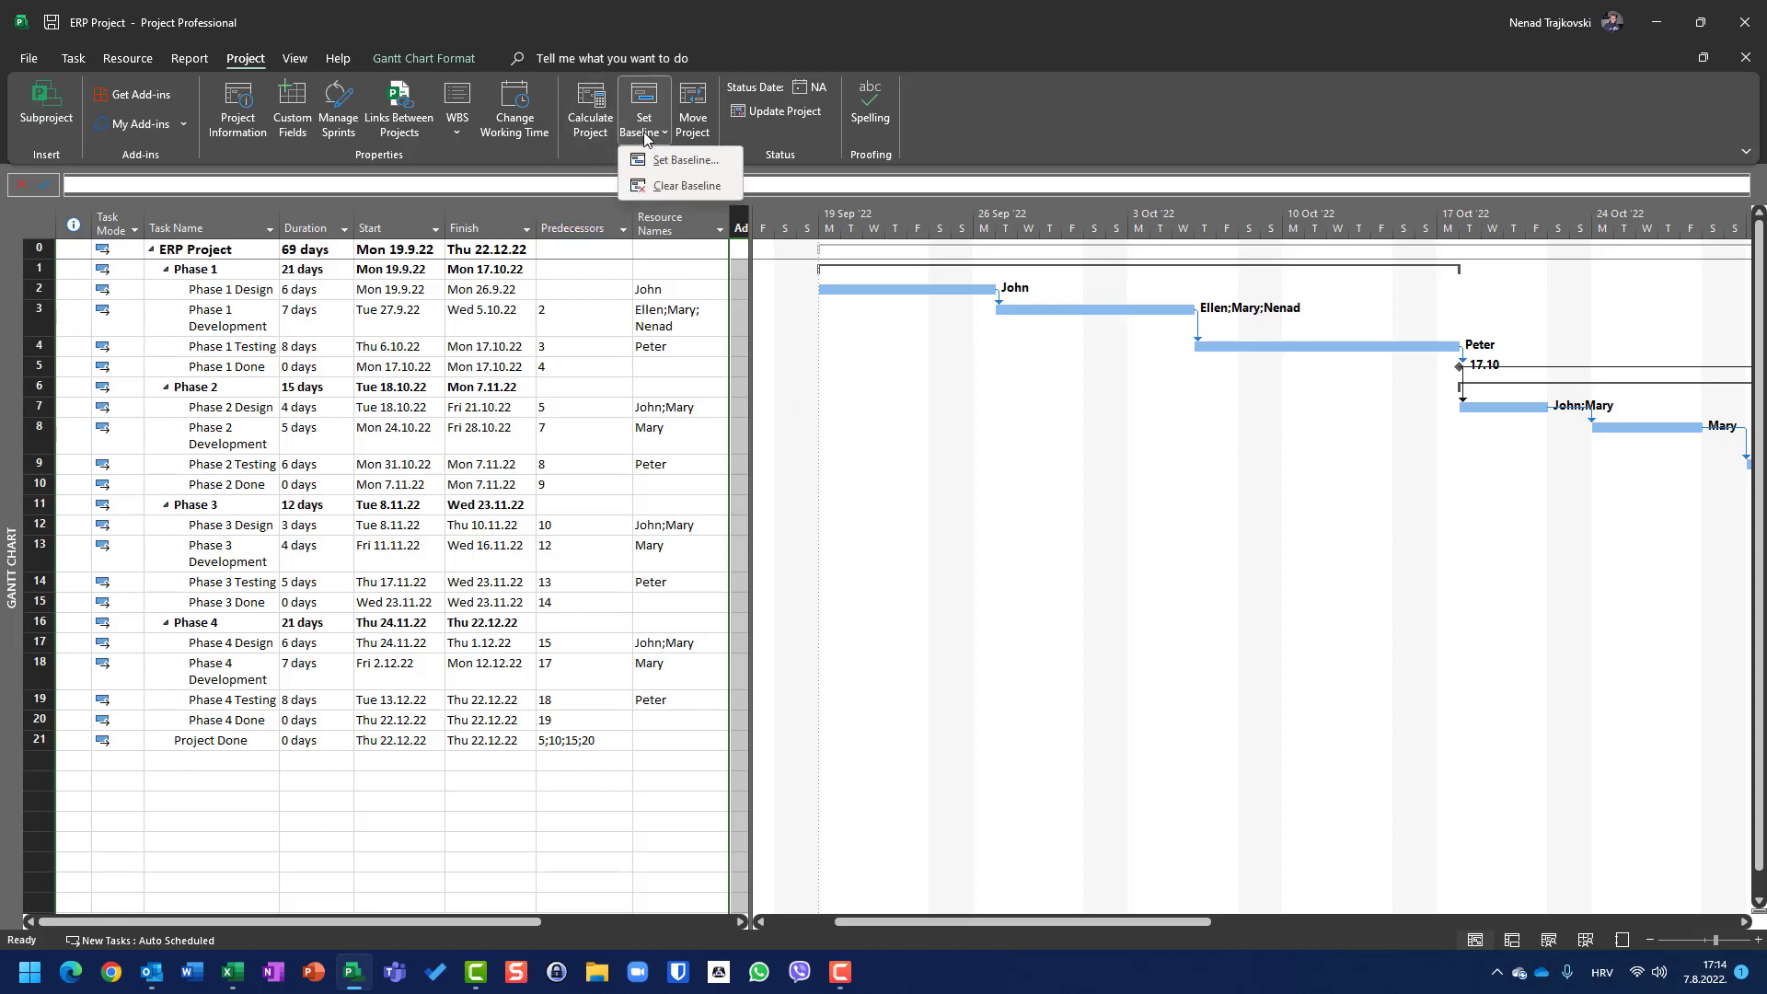
click(655, 185)
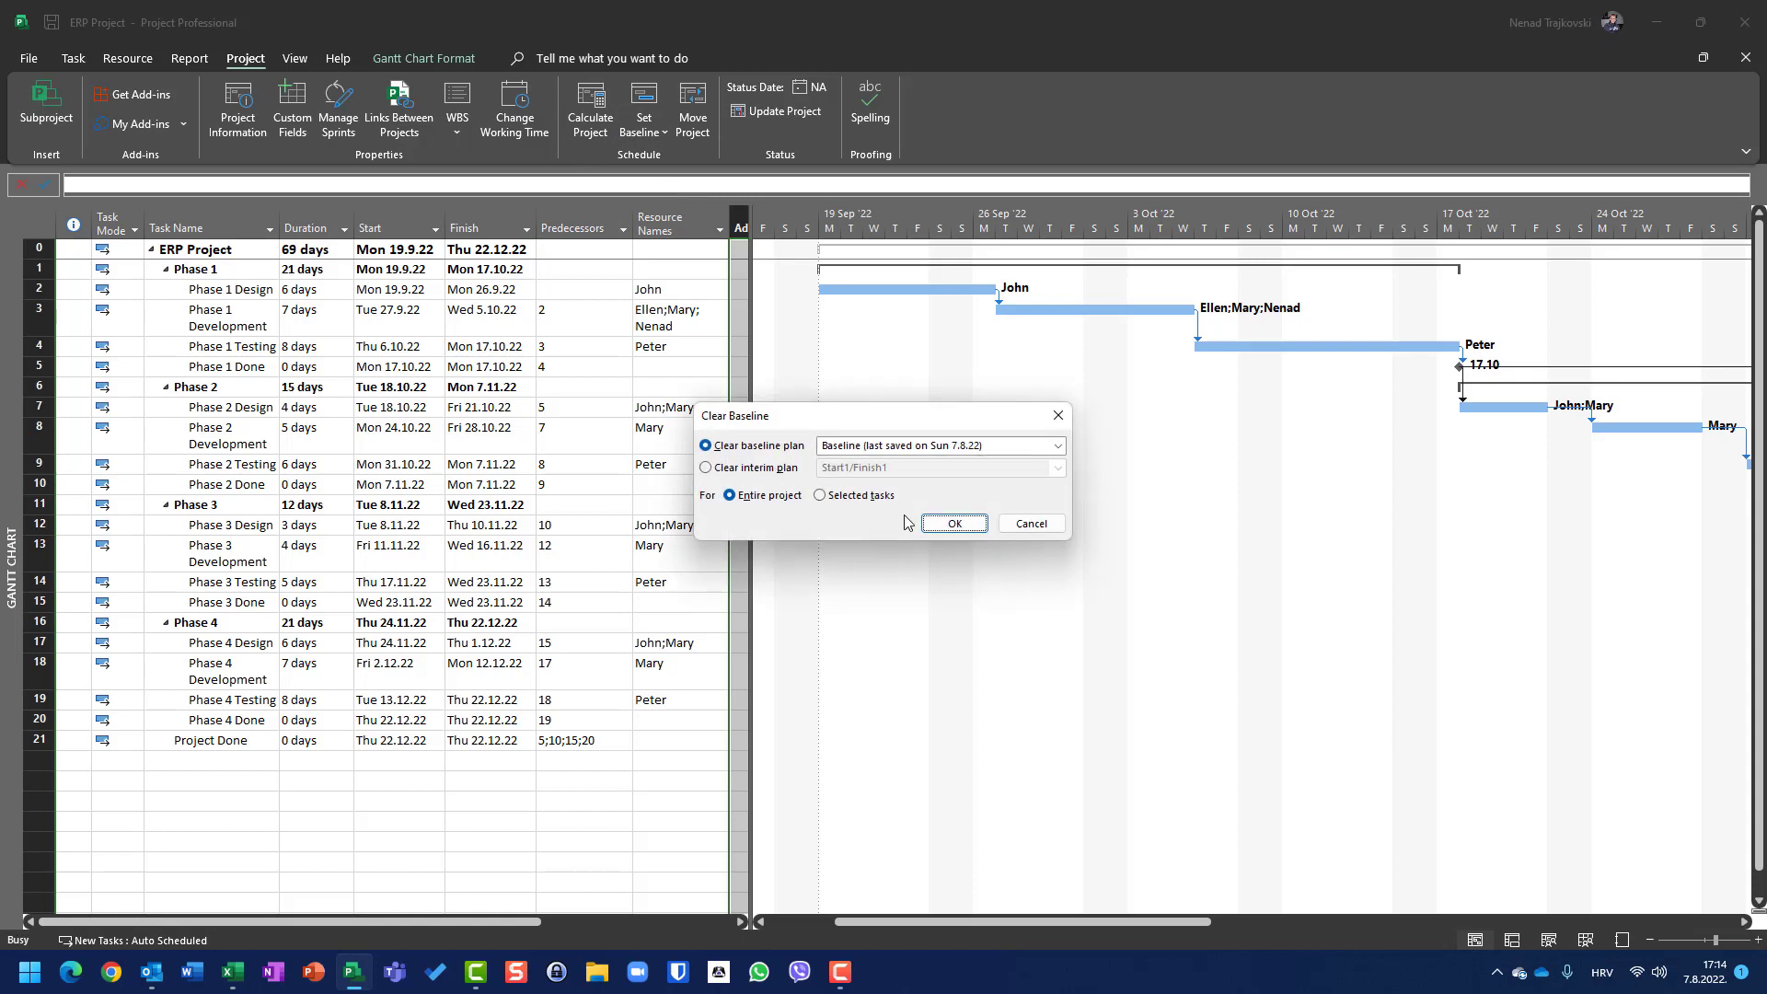
click(954, 525)
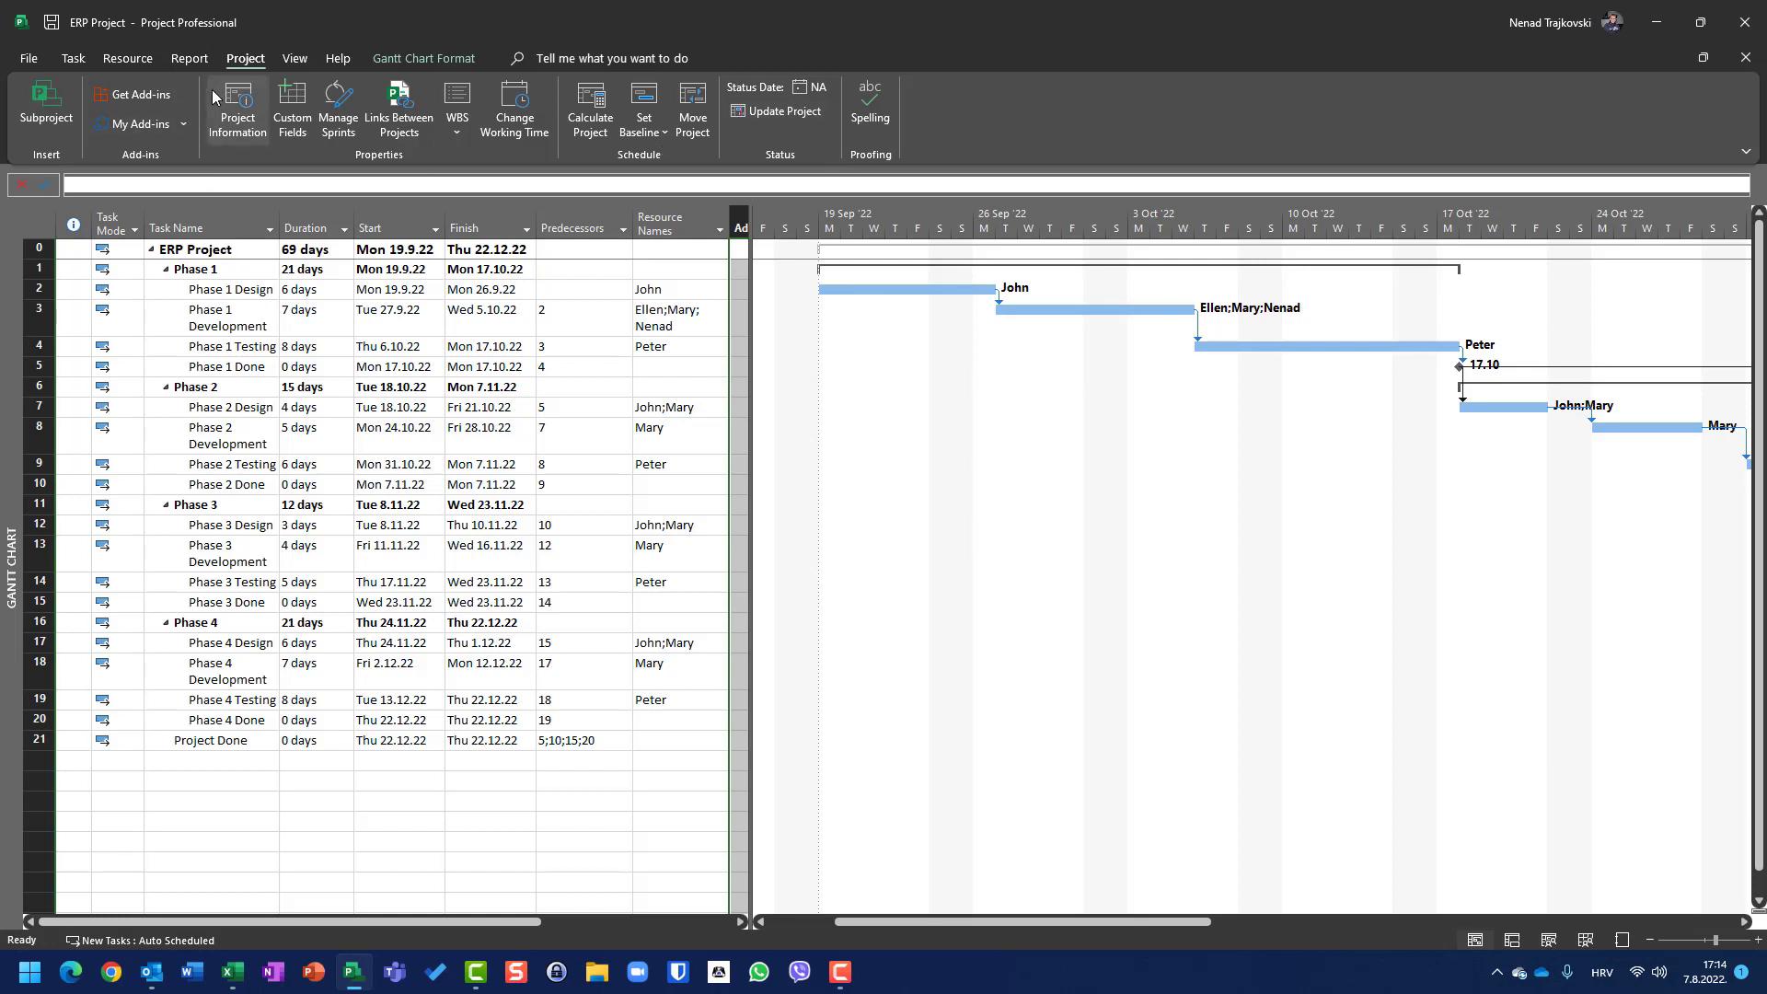
Step: Review the Project Information dialog
click(241, 128)
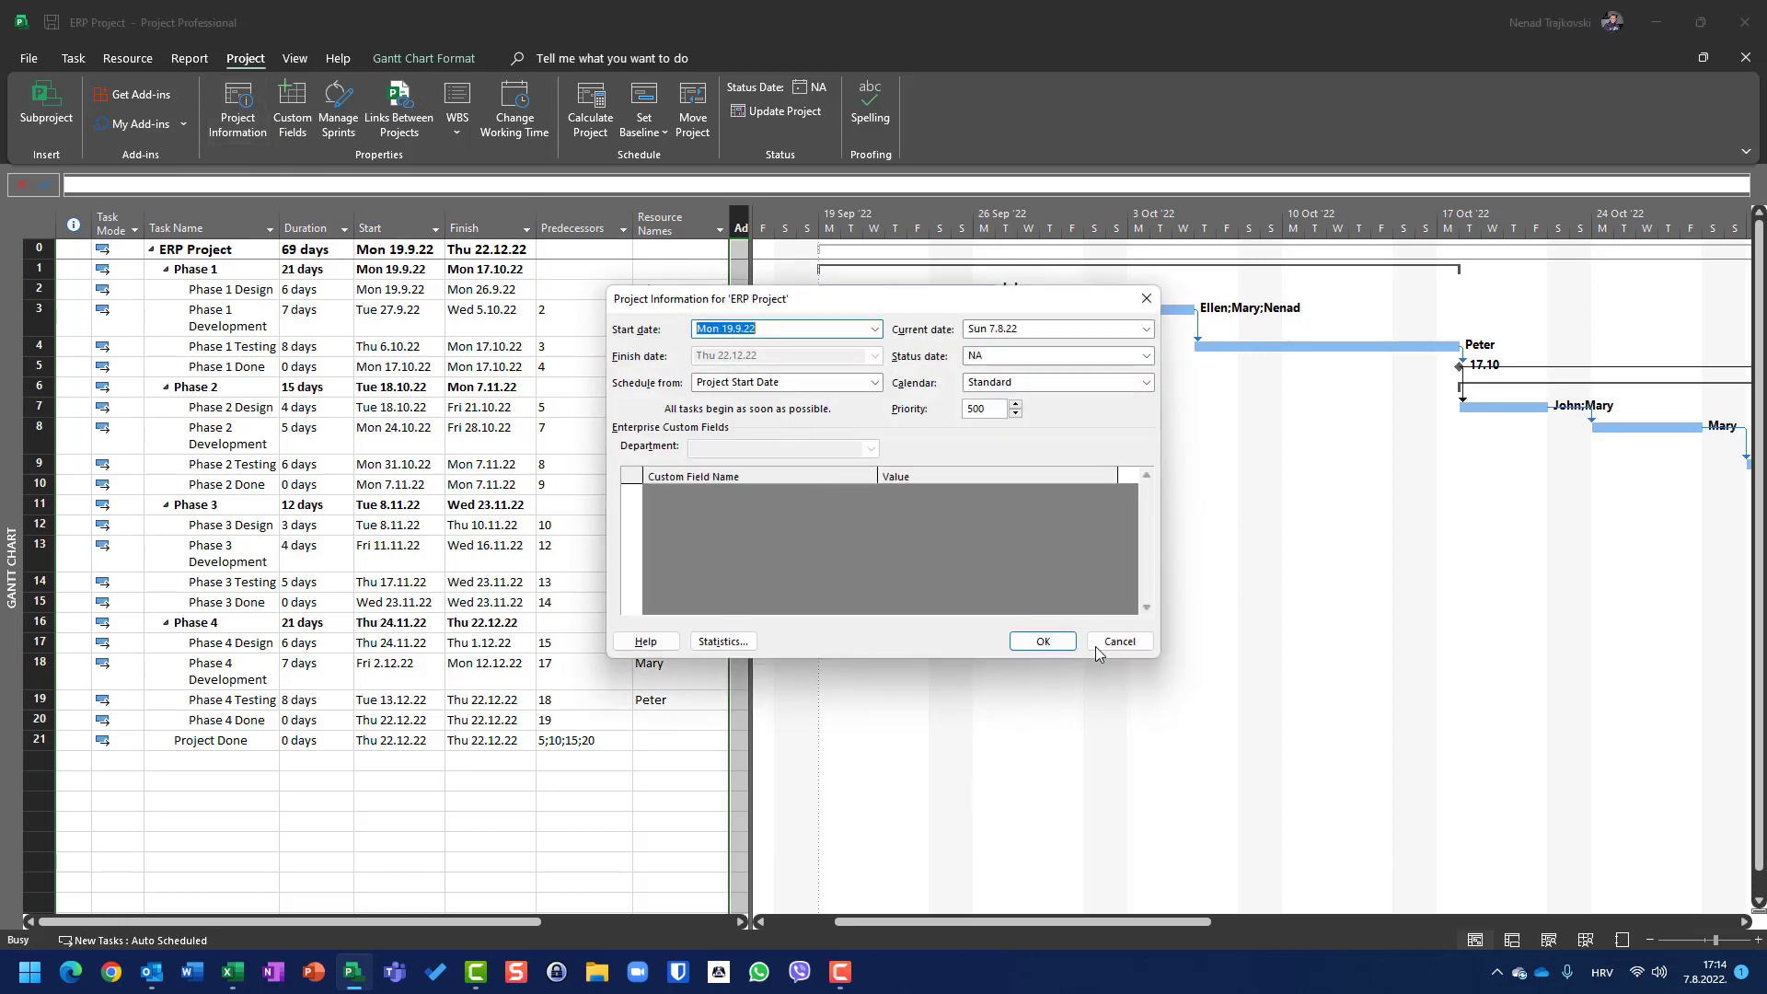
click(1117, 648)
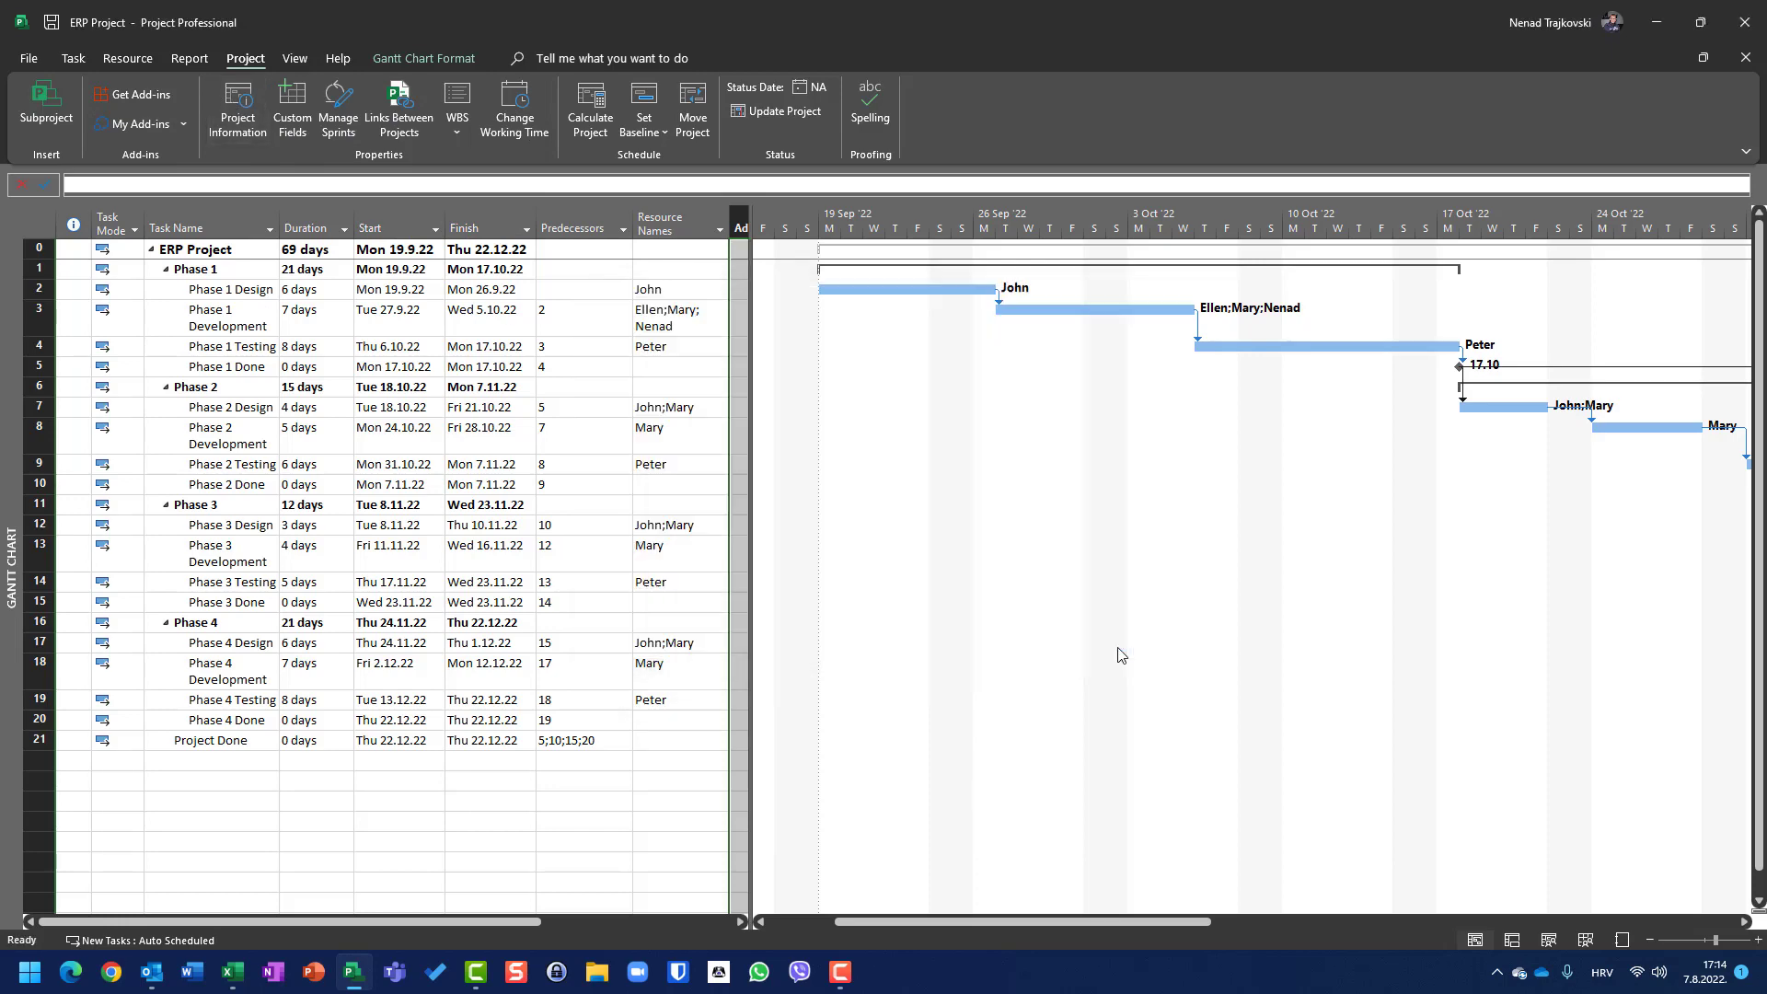
Step: Open the project statistics from the Project Information dialog and review them
click(226, 110)
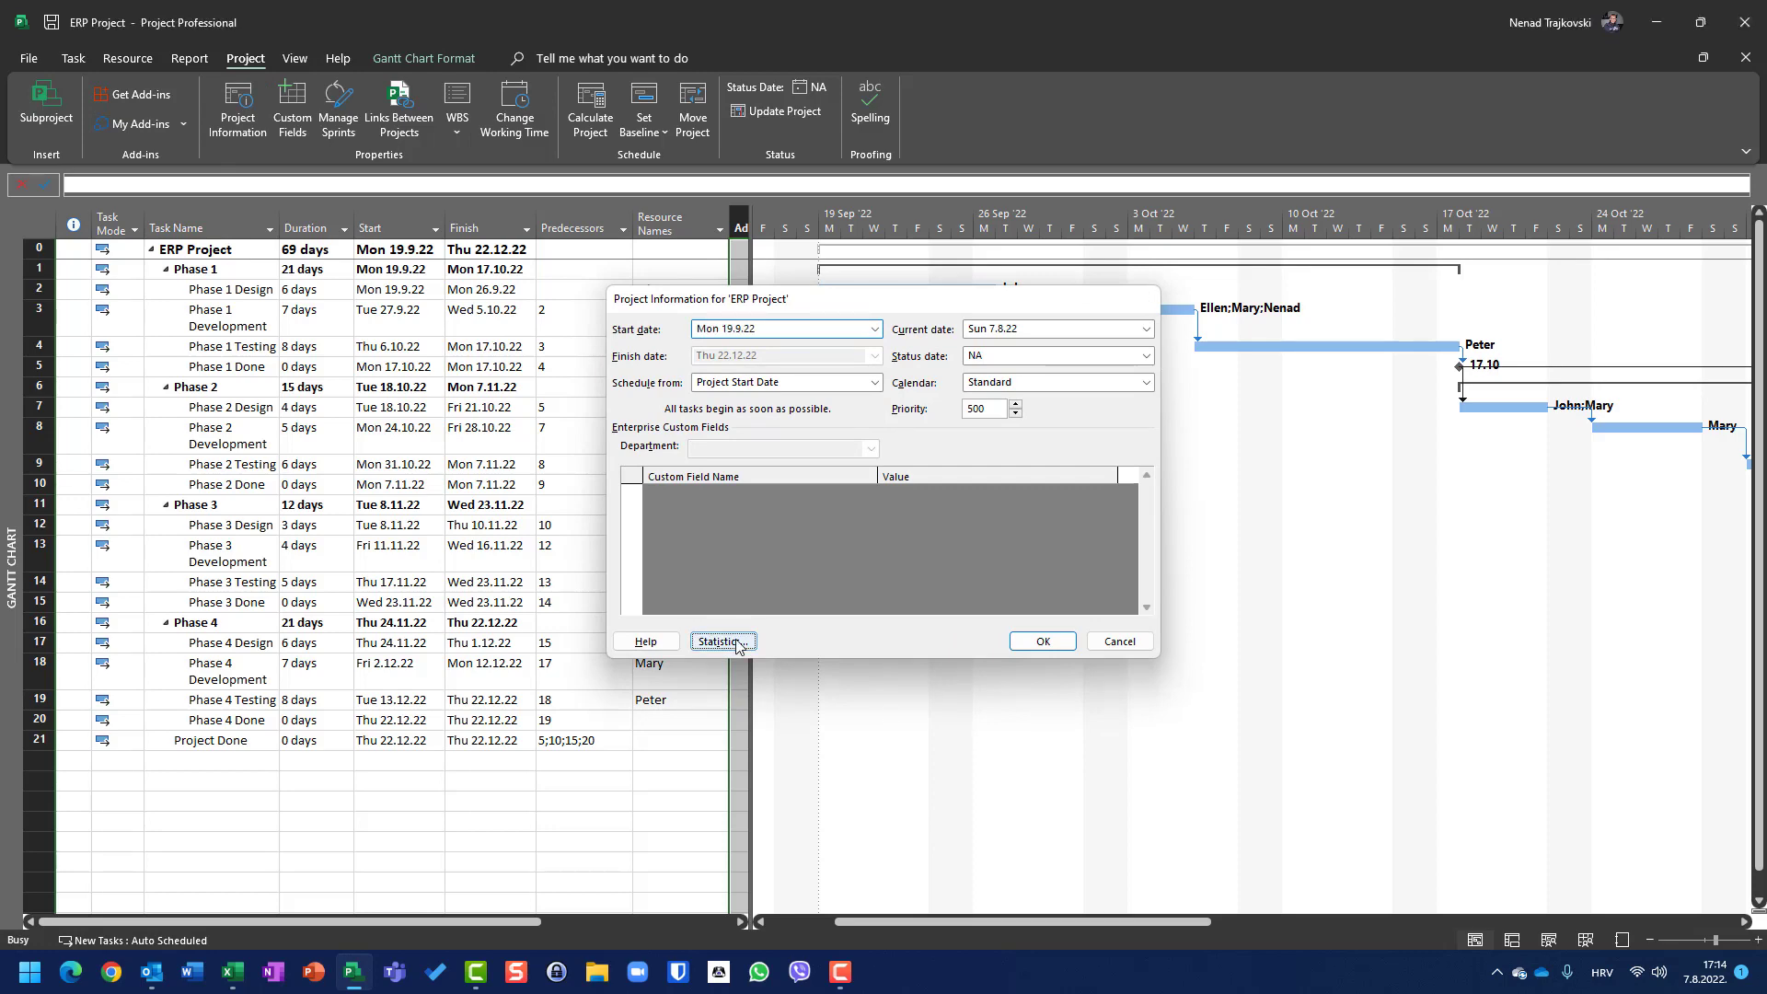
click(730, 627)
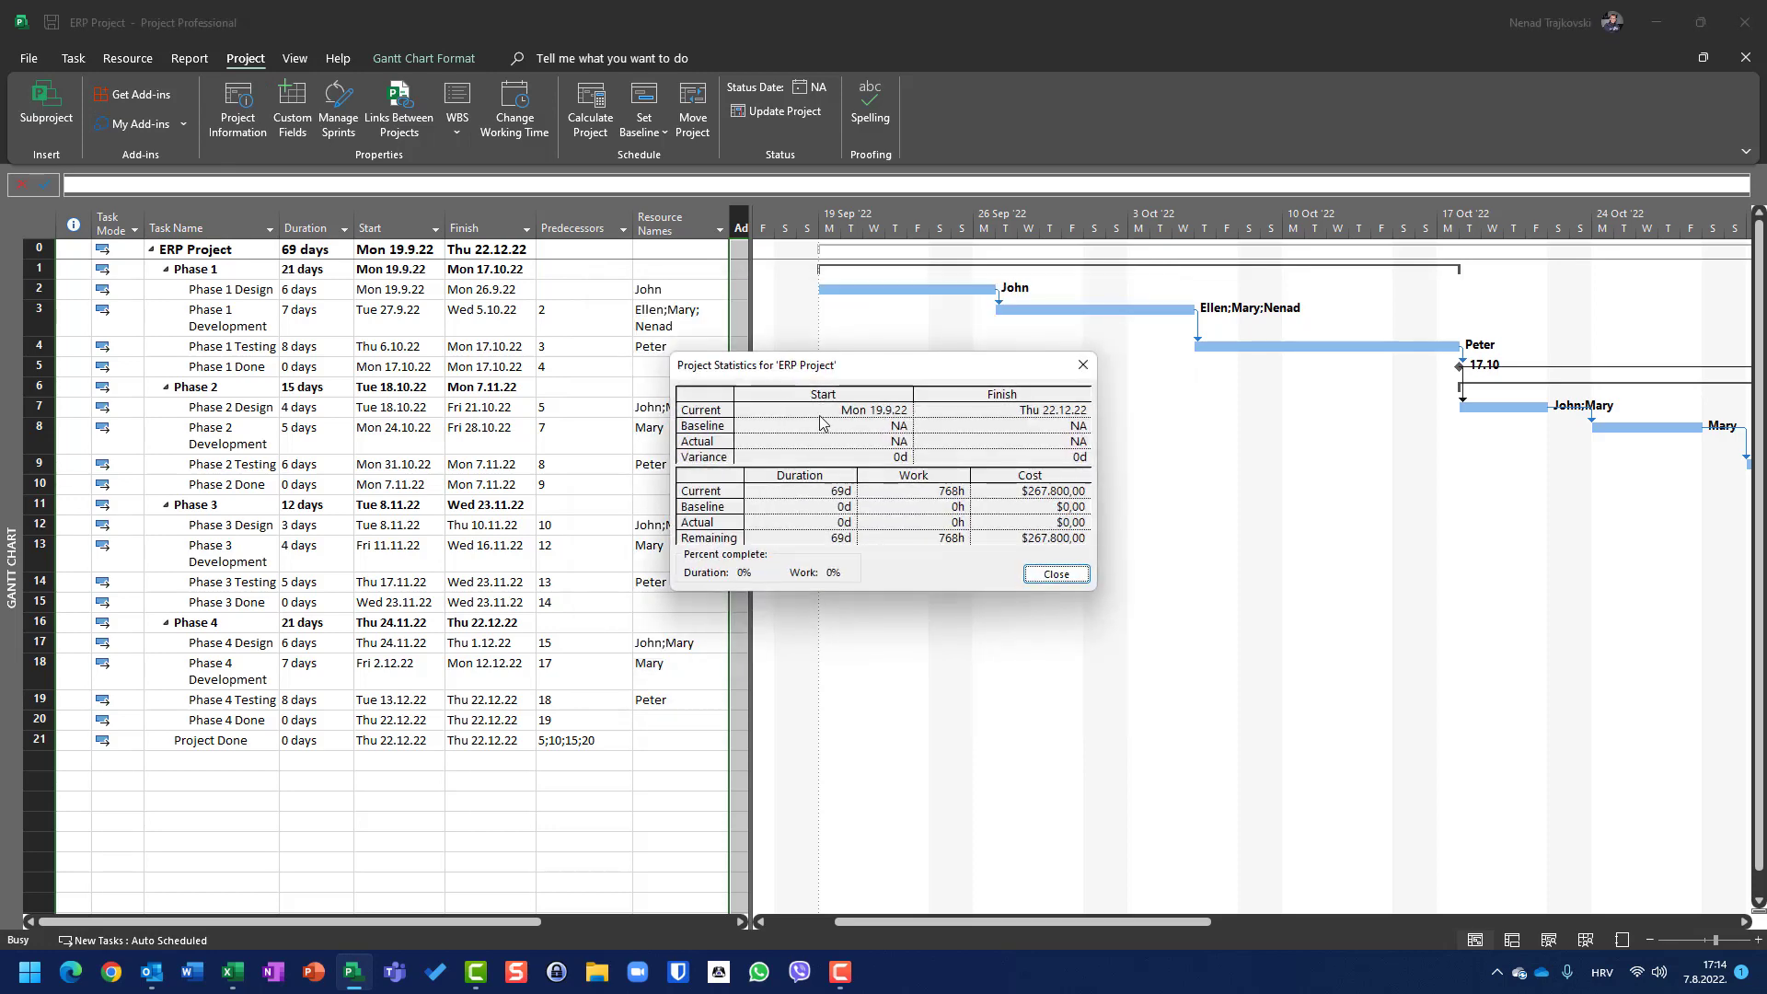
click(1055, 574)
Step: Switch the sheet to the Cost table and widen the table pane
right_click(46, 230)
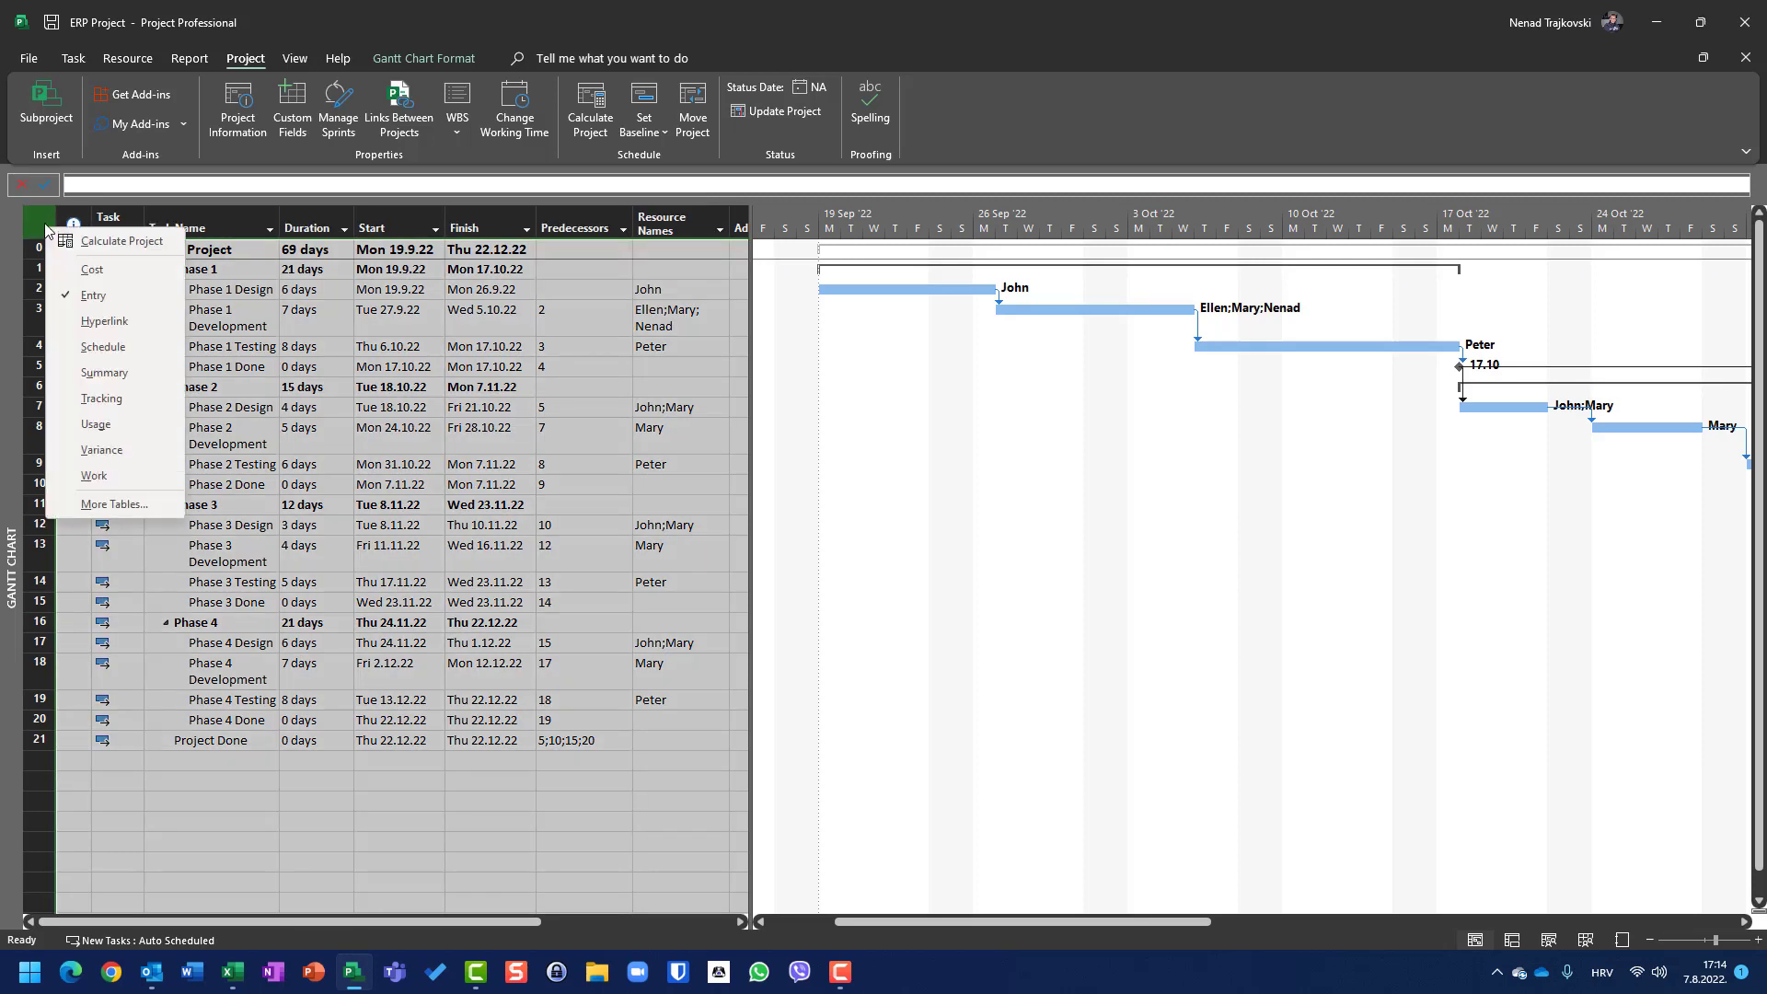
click(88, 269)
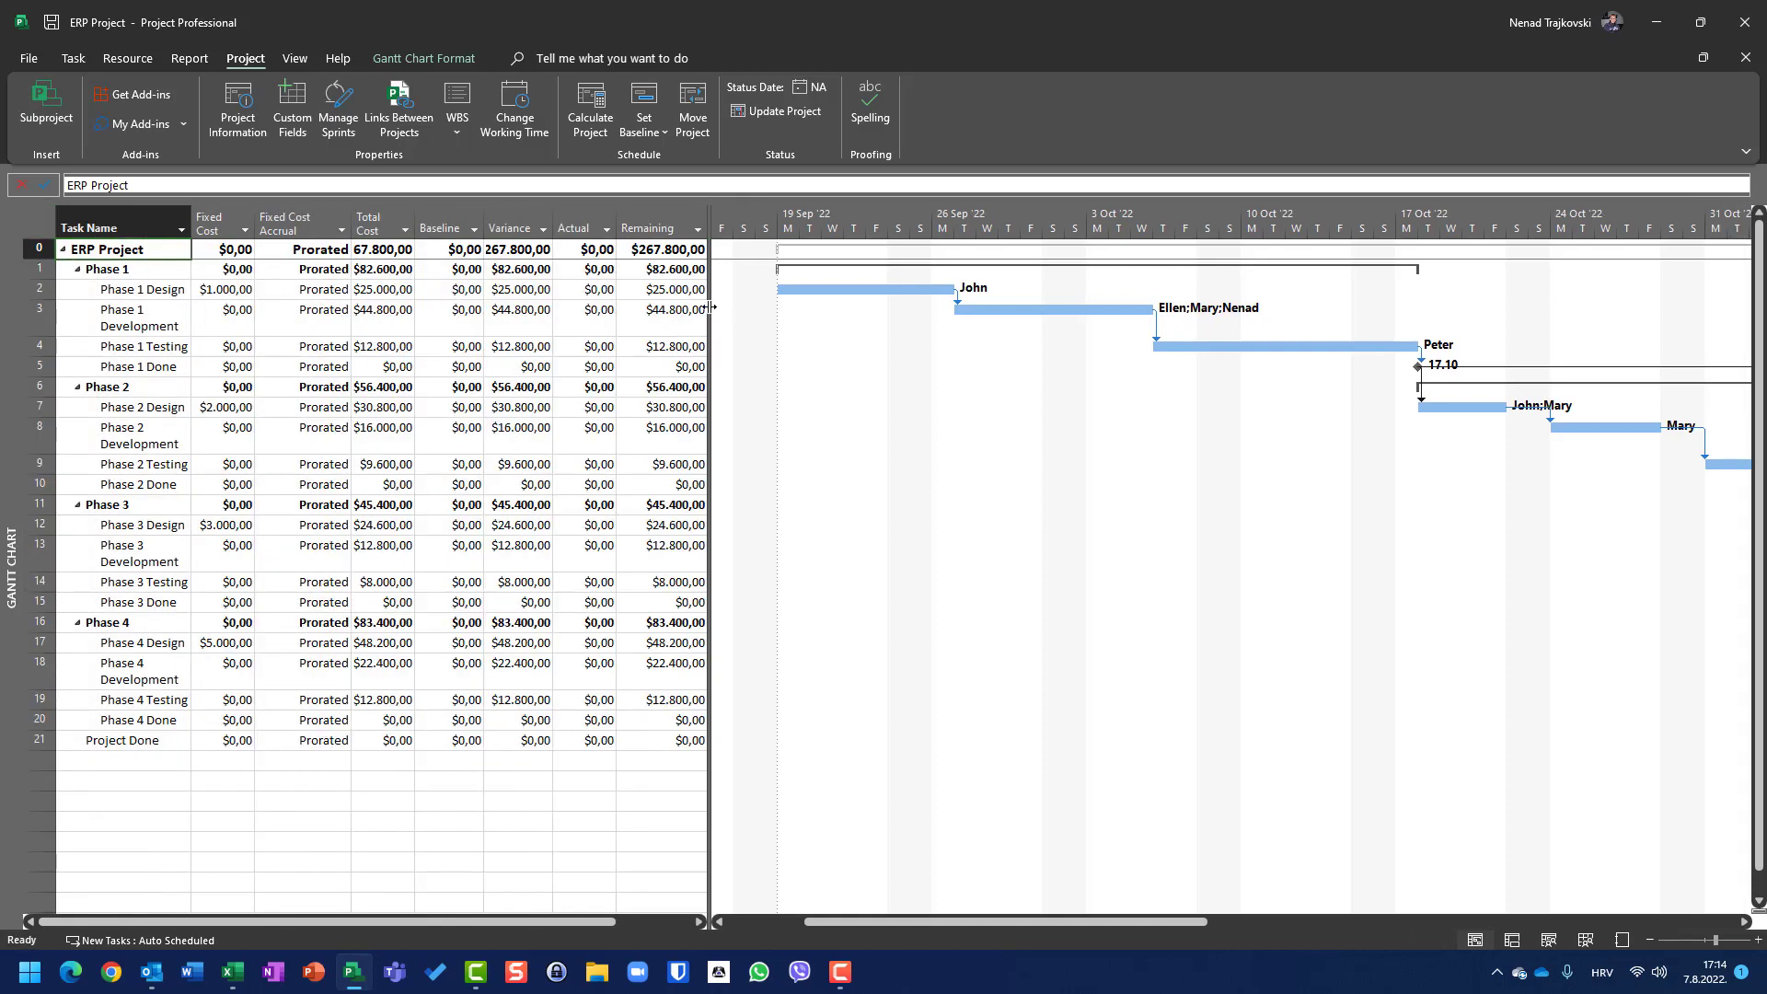
drag(708, 309, 889, 303)
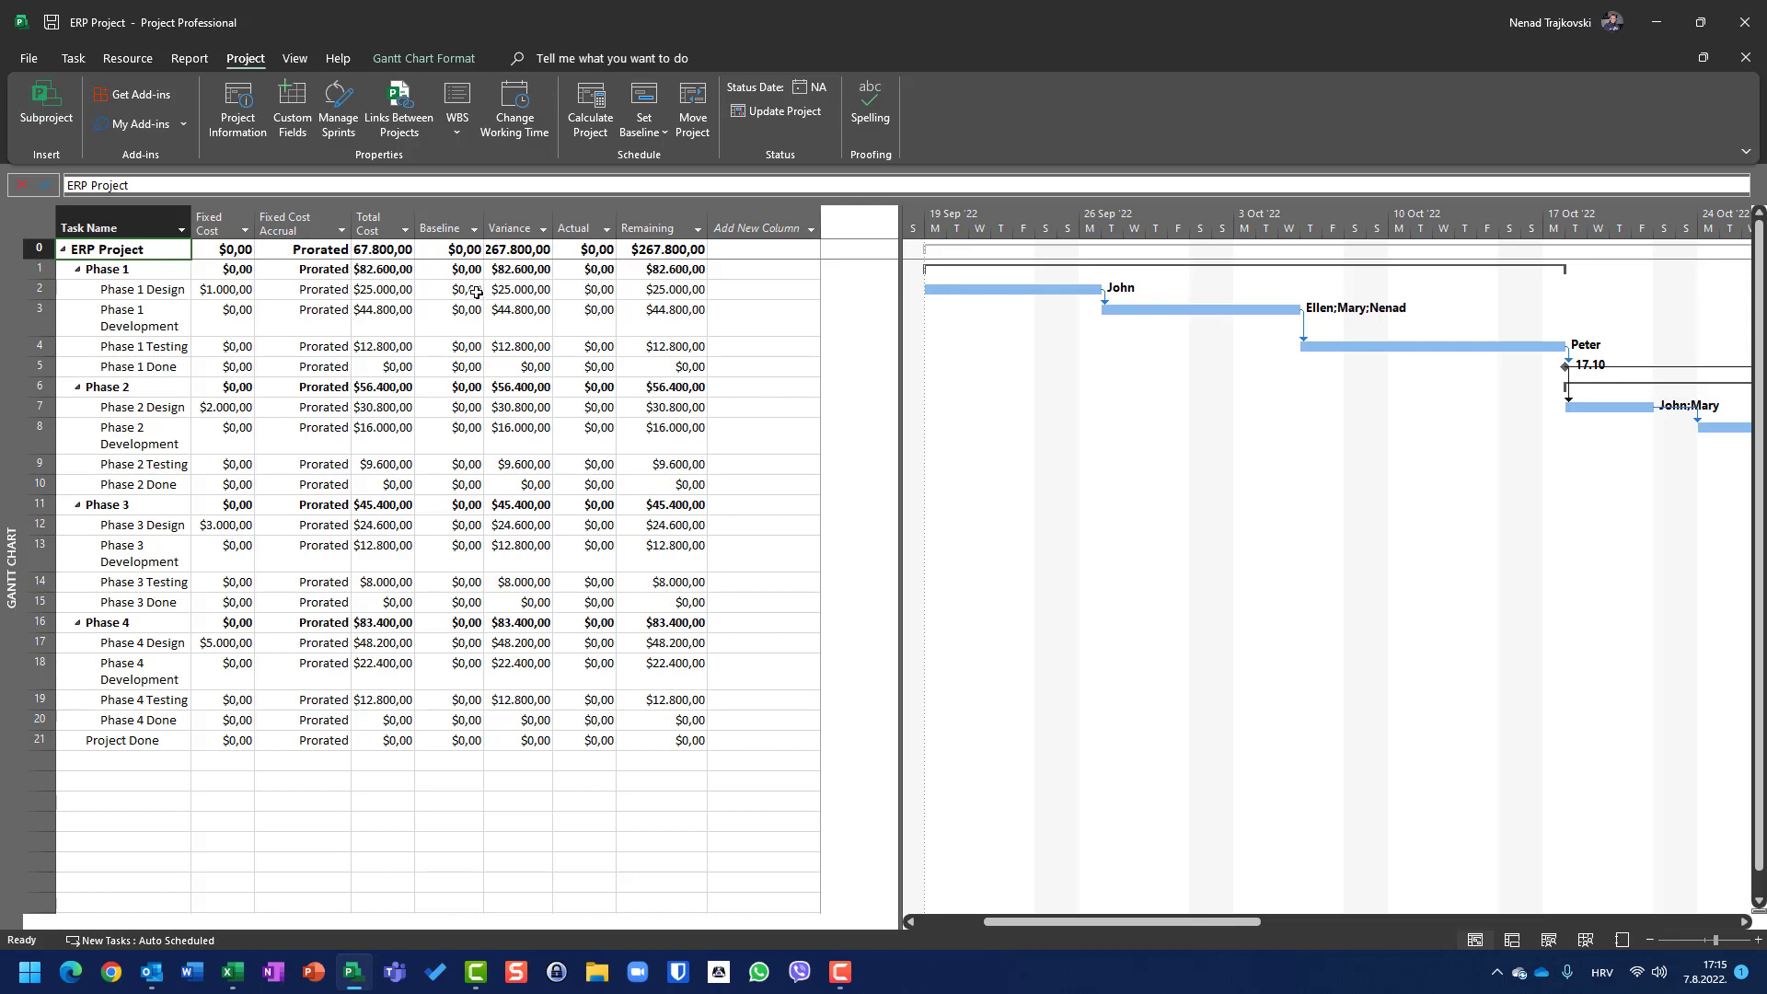
Step: Switch the sheet to the Work table, then back to the Entry table
right_click(44, 223)
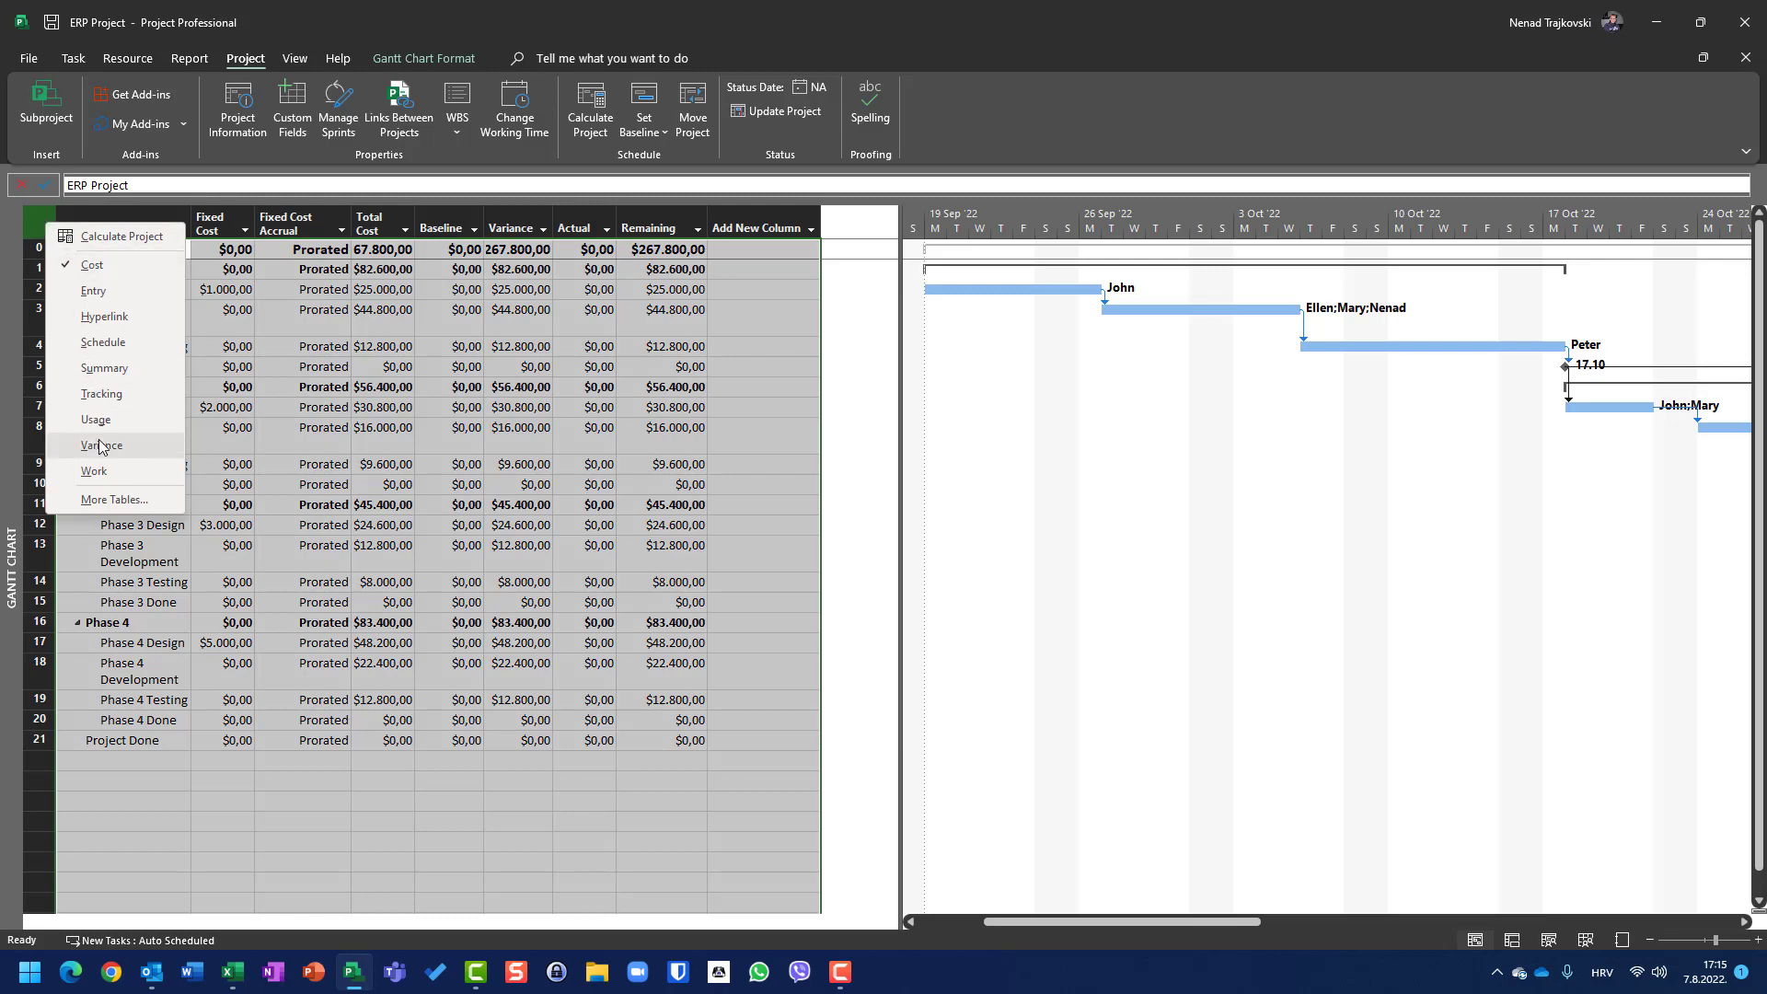
click(109, 468)
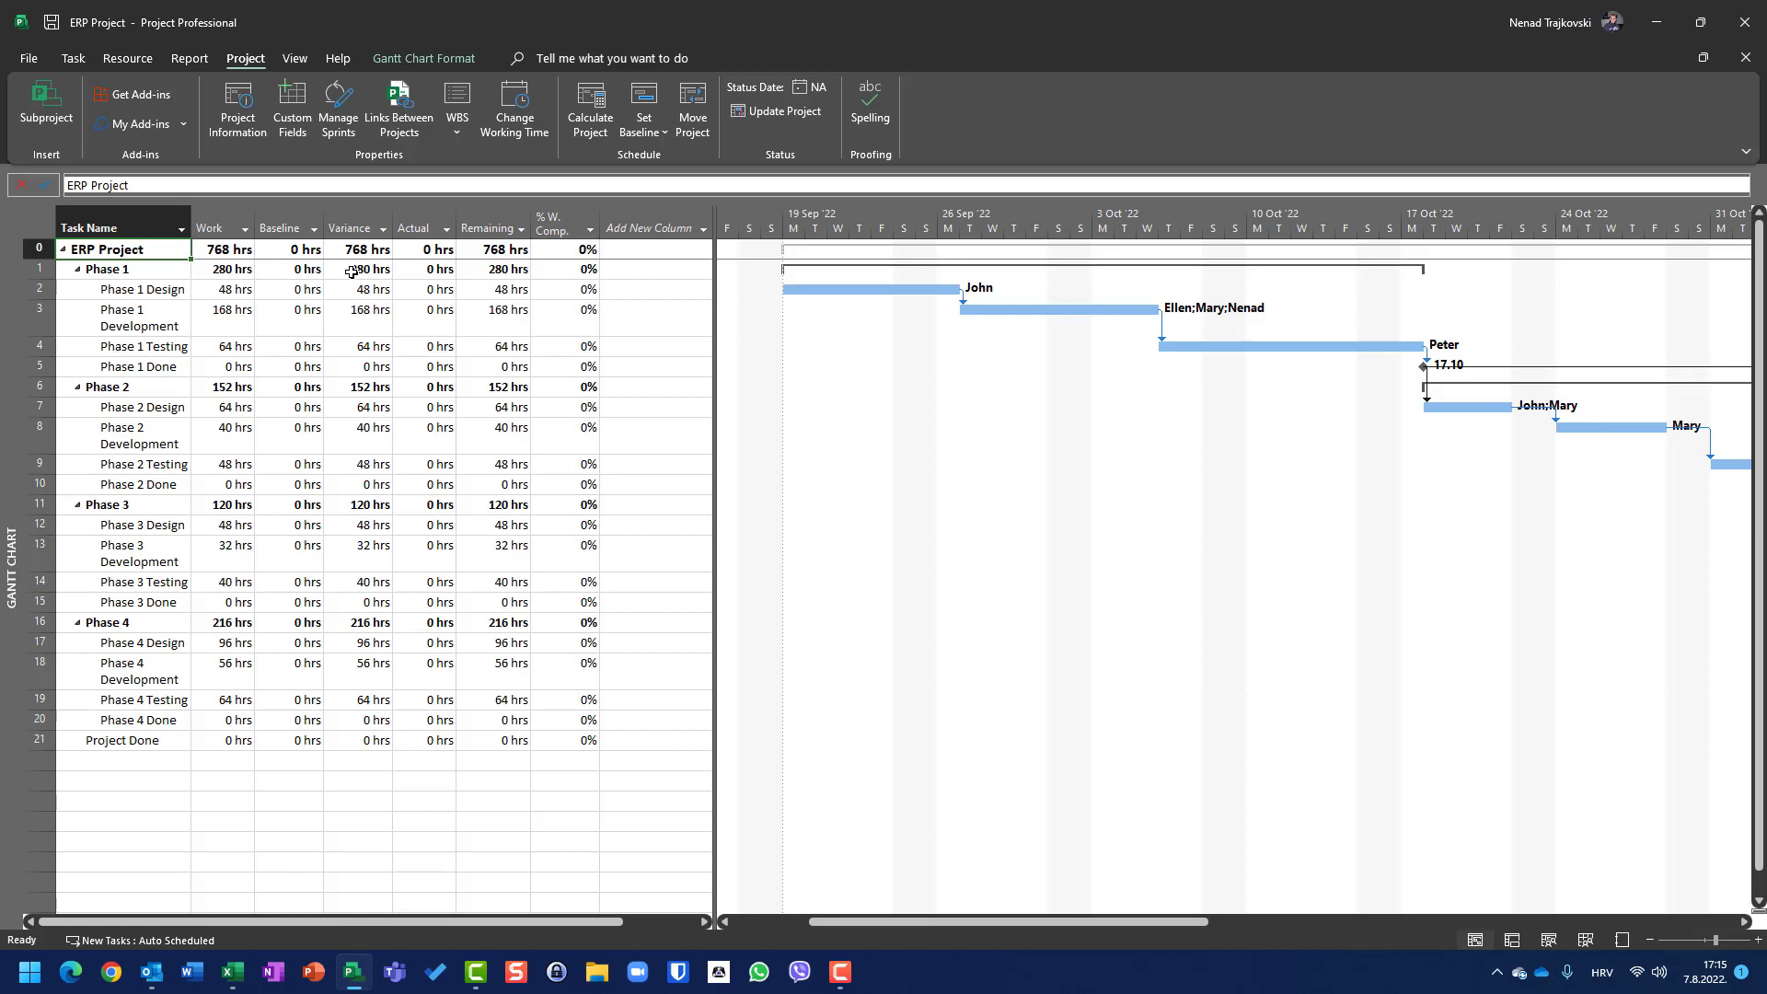
right_click(39, 225)
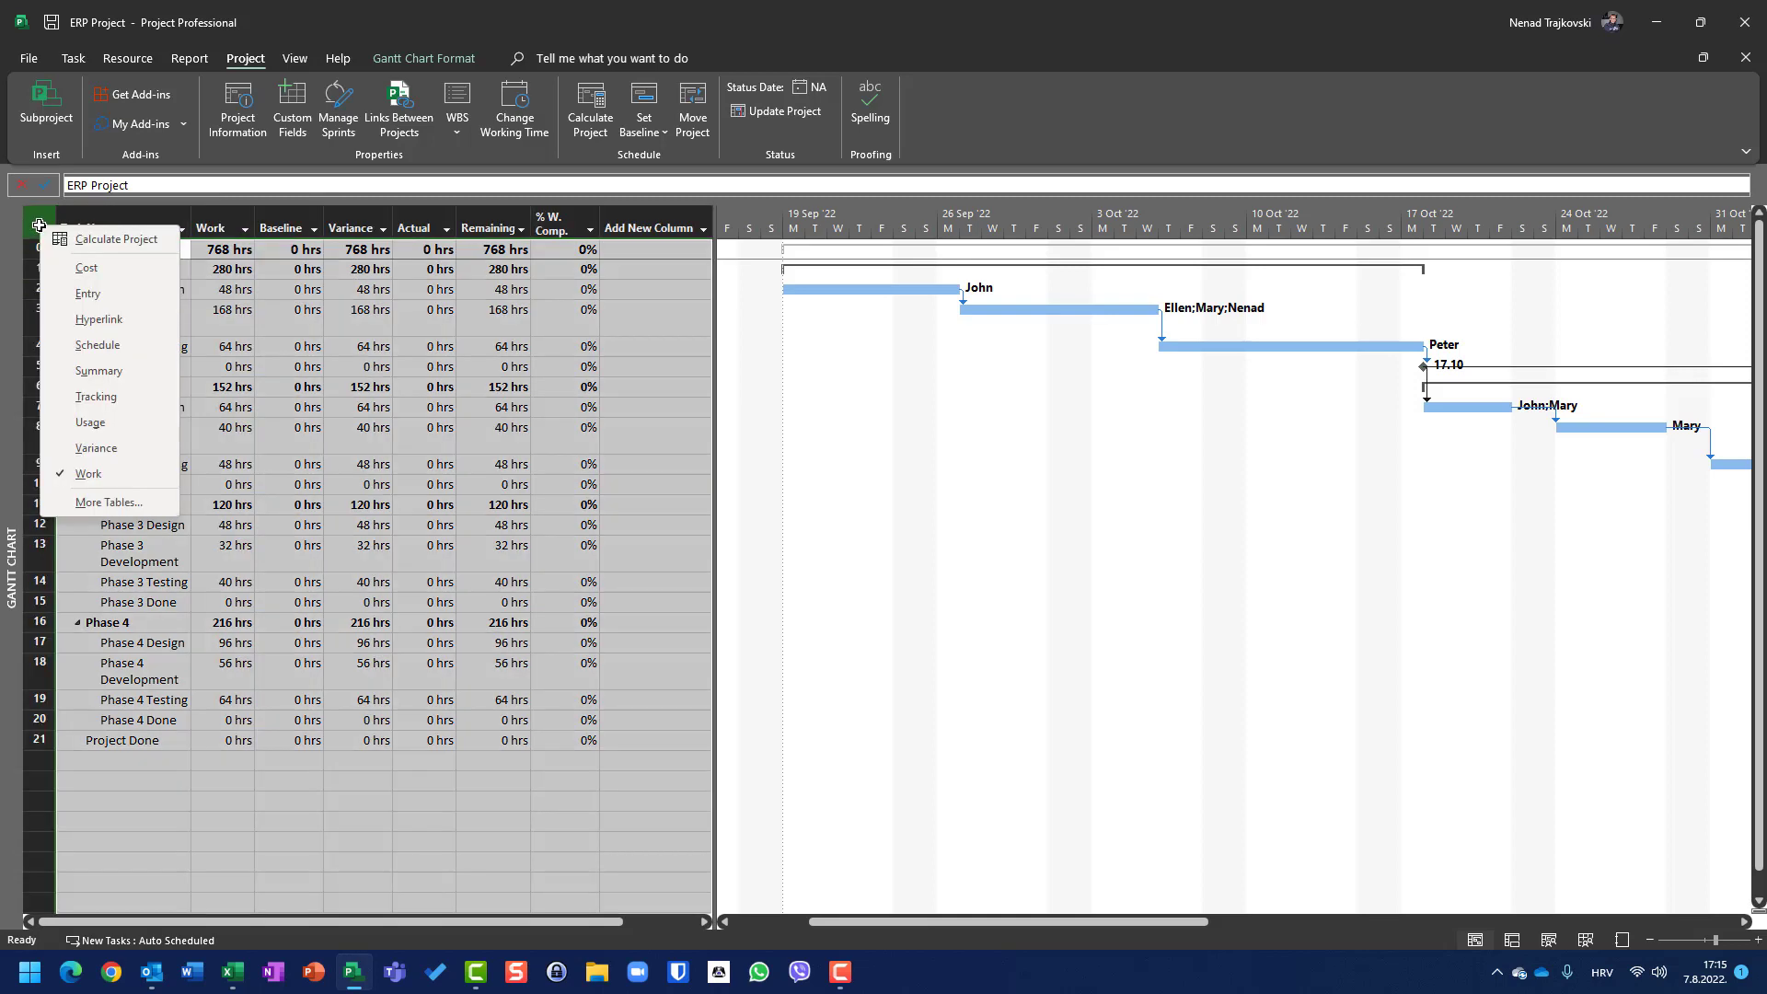
click(89, 295)
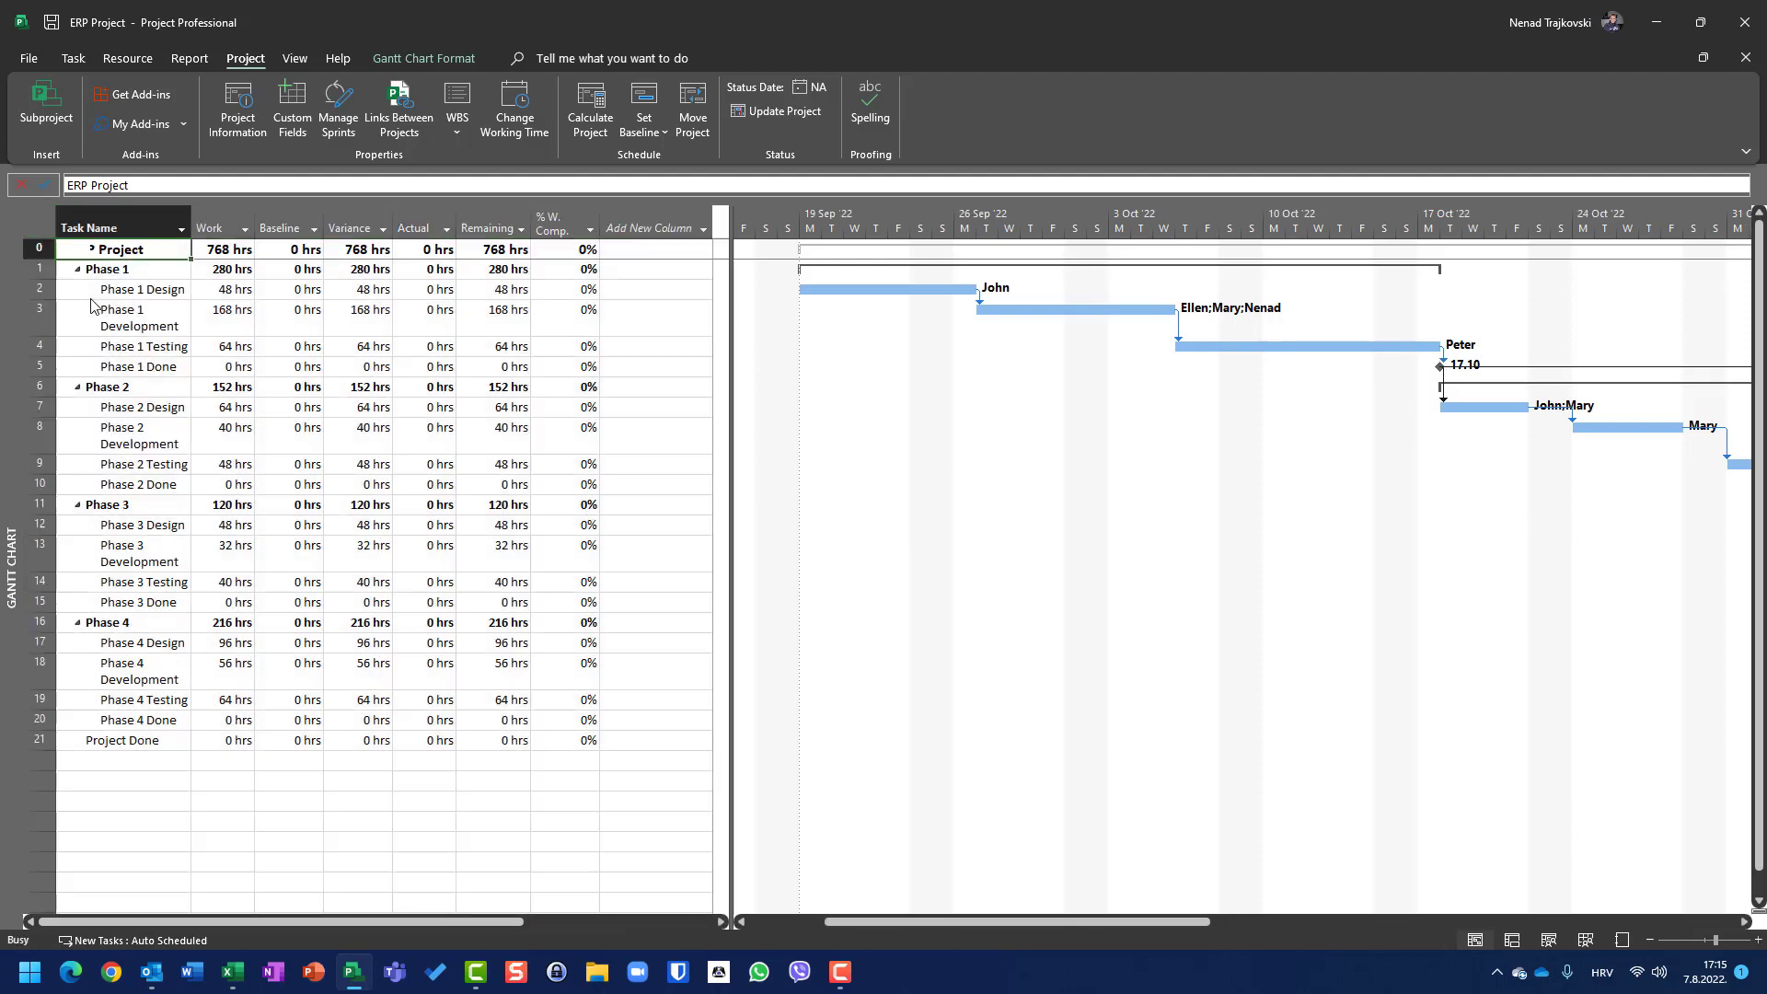
Step: Save a baseline for the entire project and switch the sheet to the Cost table
click(649, 138)
click(667, 158)
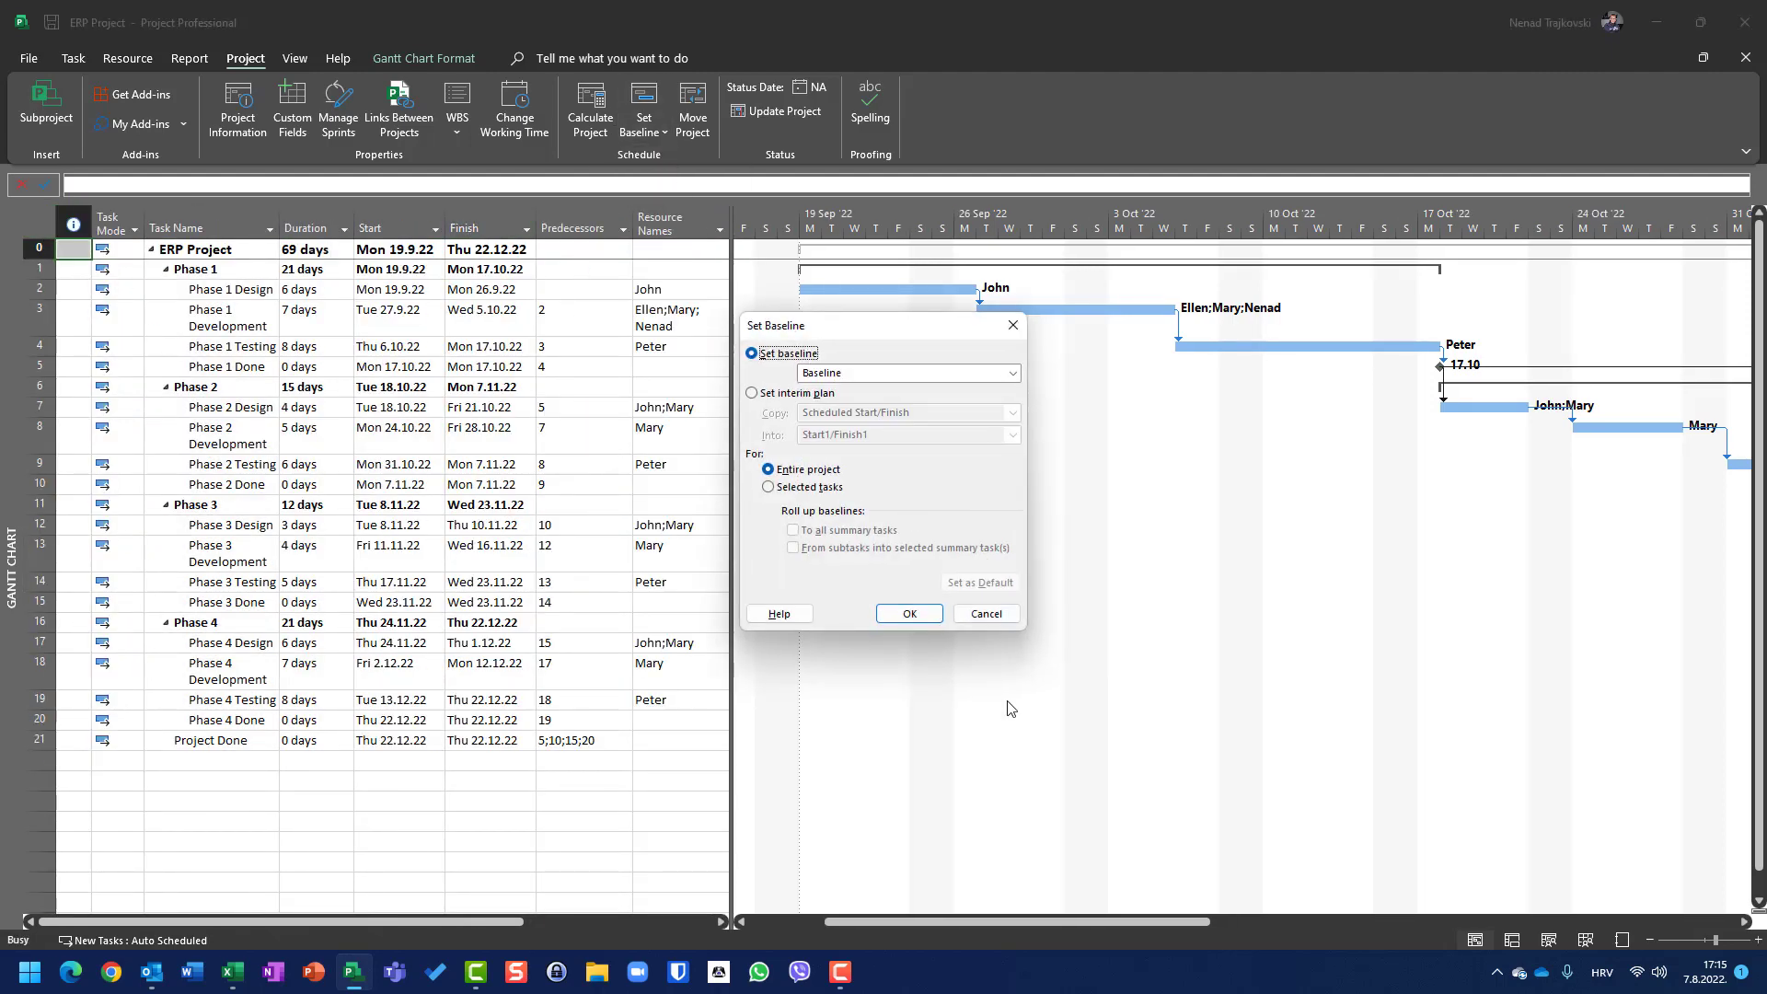
click(909, 613)
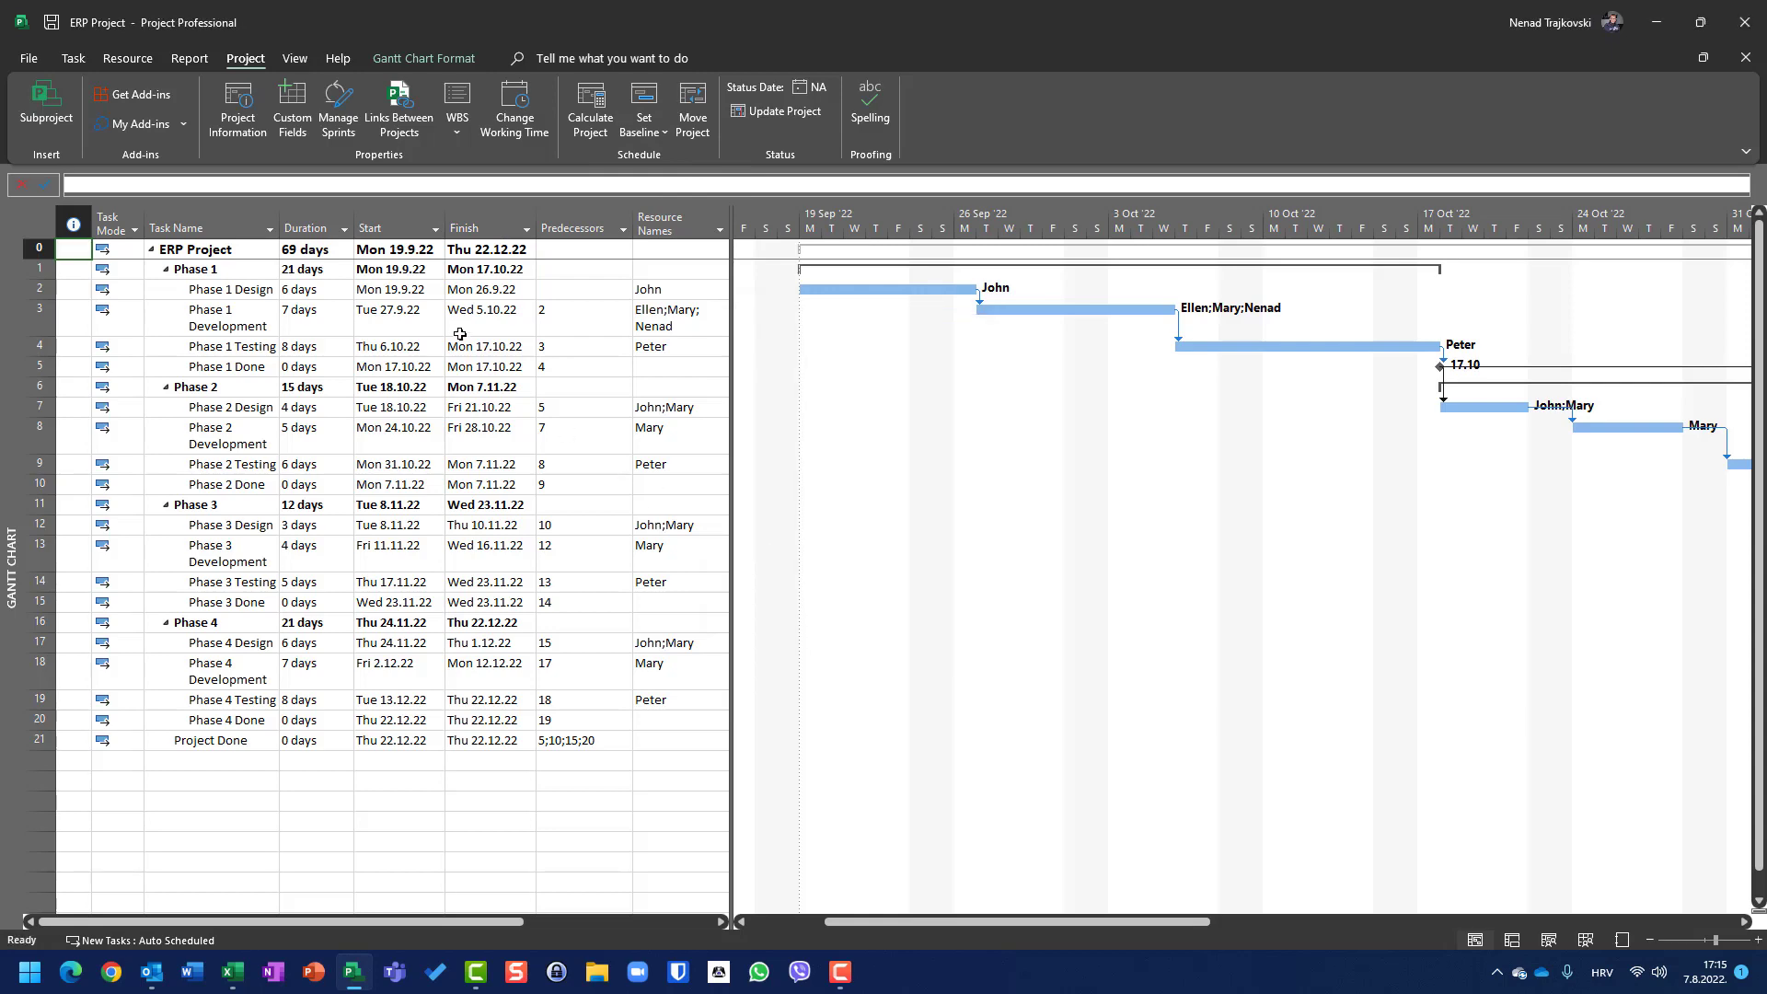
right_click(47, 224)
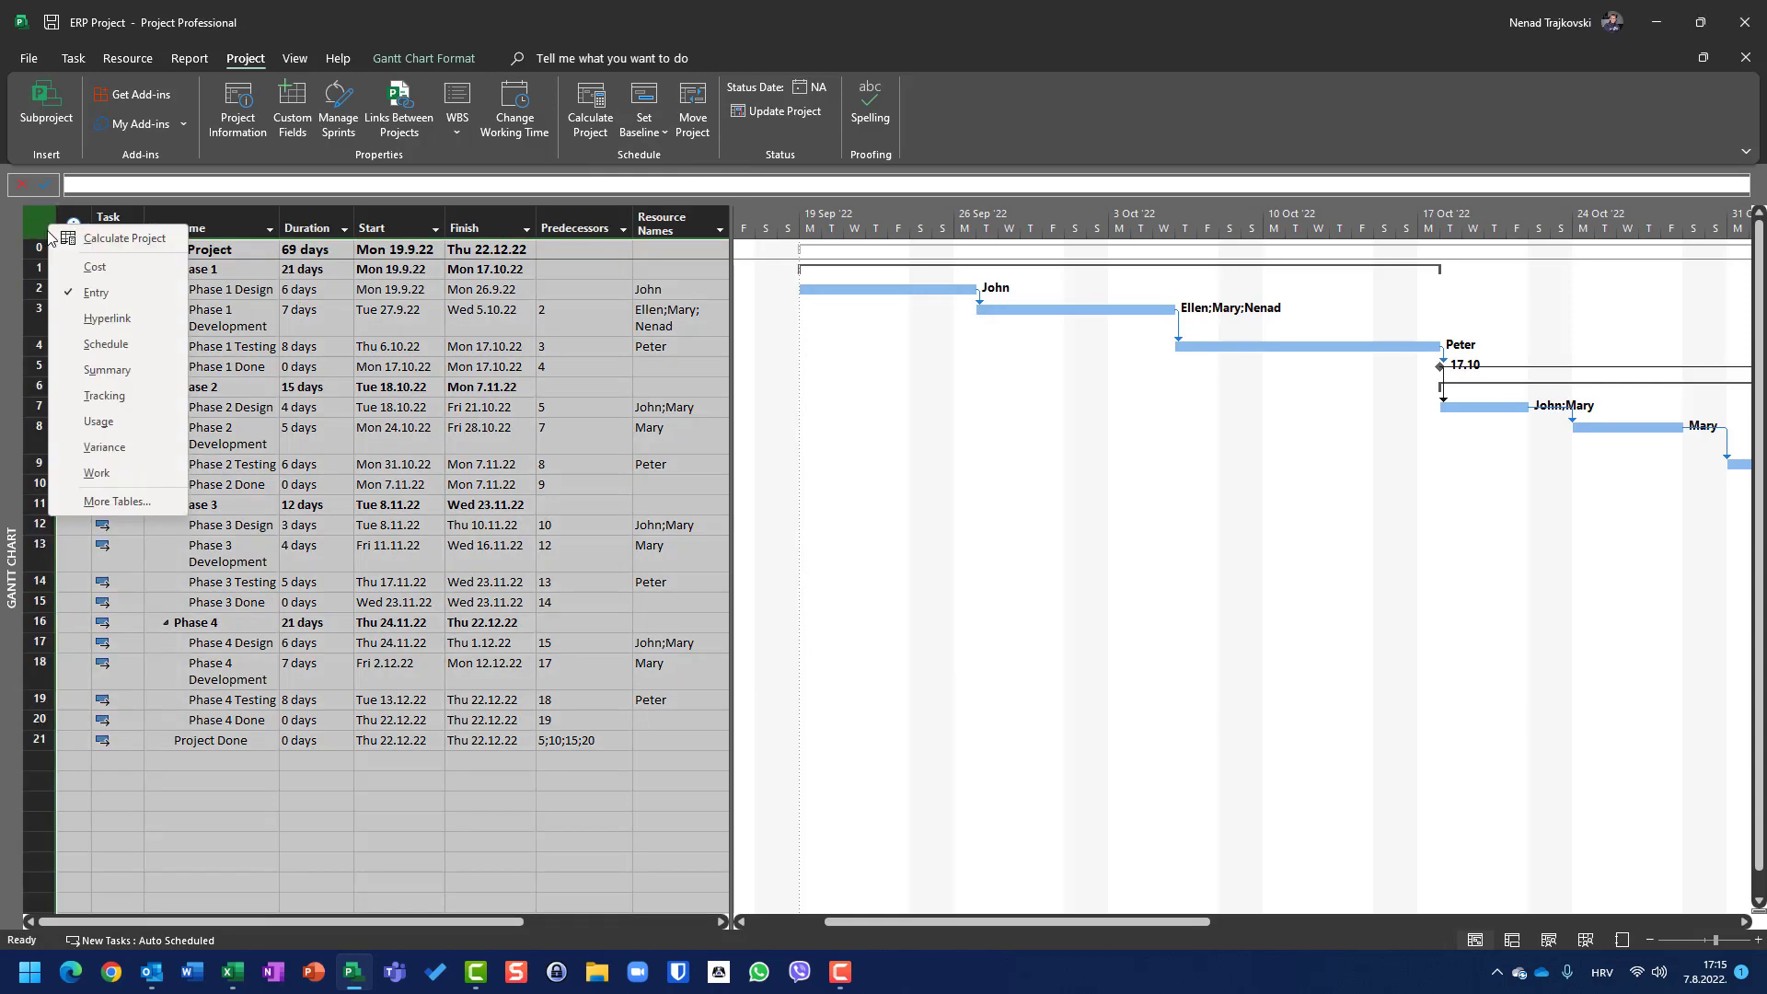
click(64, 275)
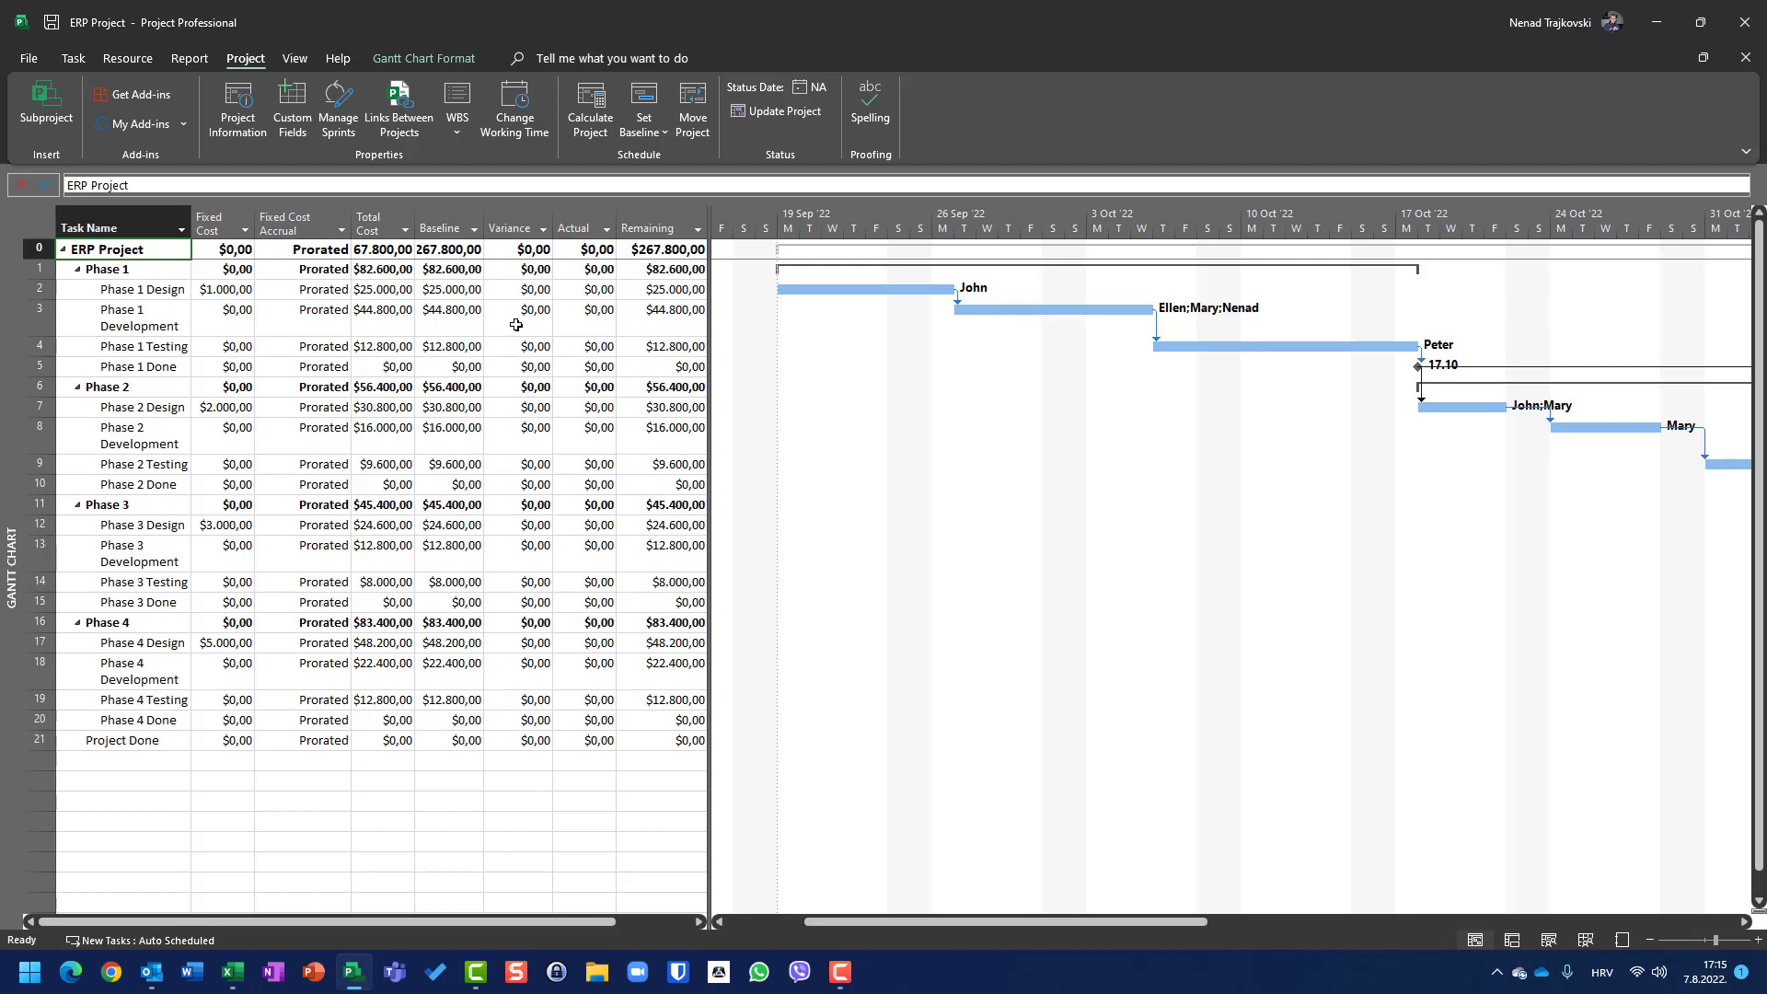
Step: Clear the baseline plan for the entire project
click(650, 138)
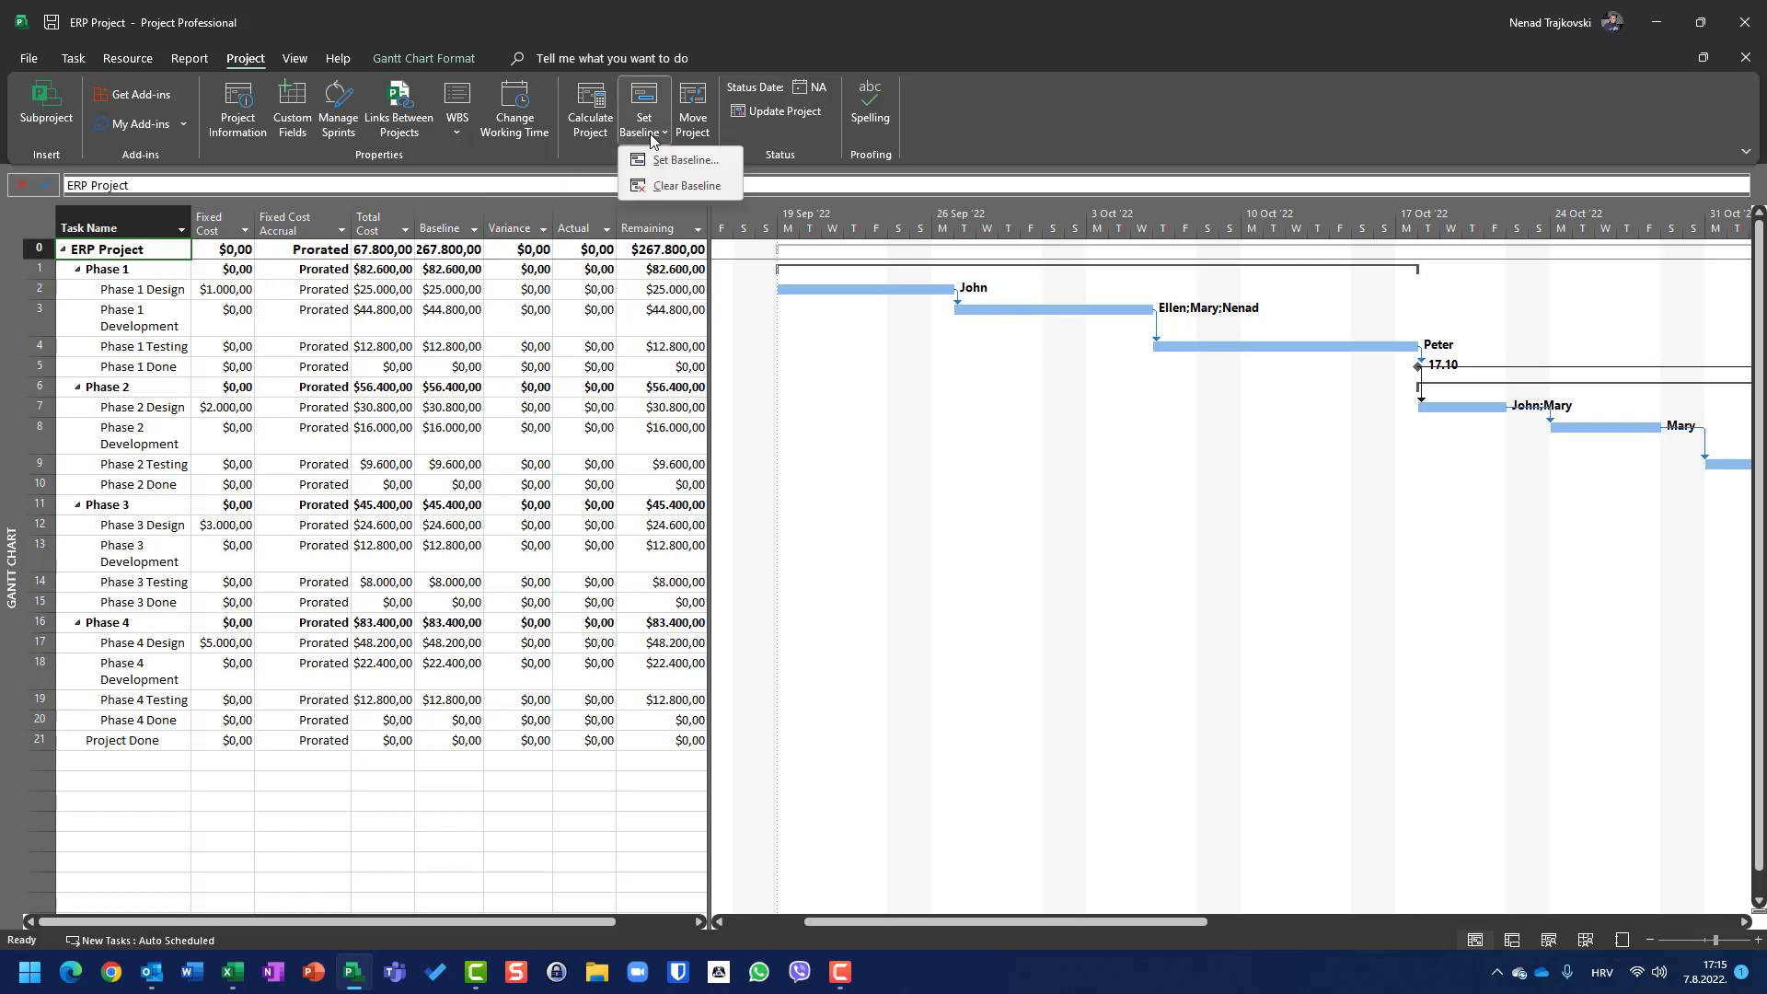
click(661, 186)
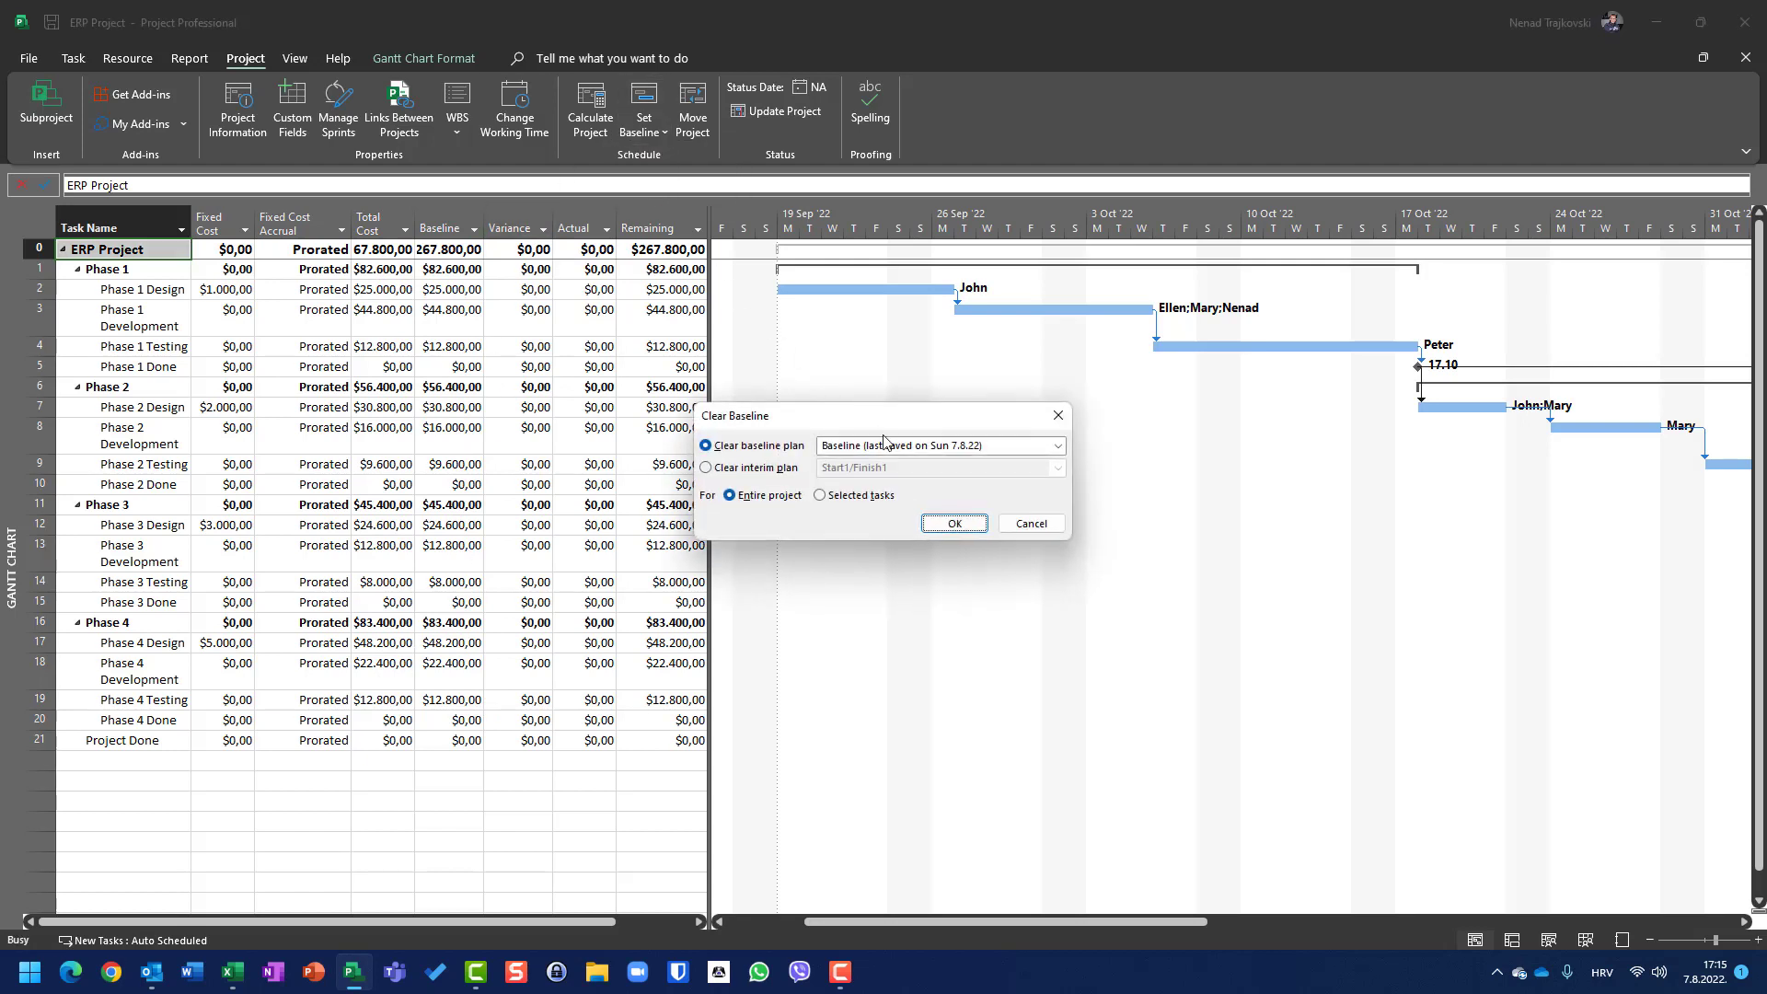
click(954, 523)
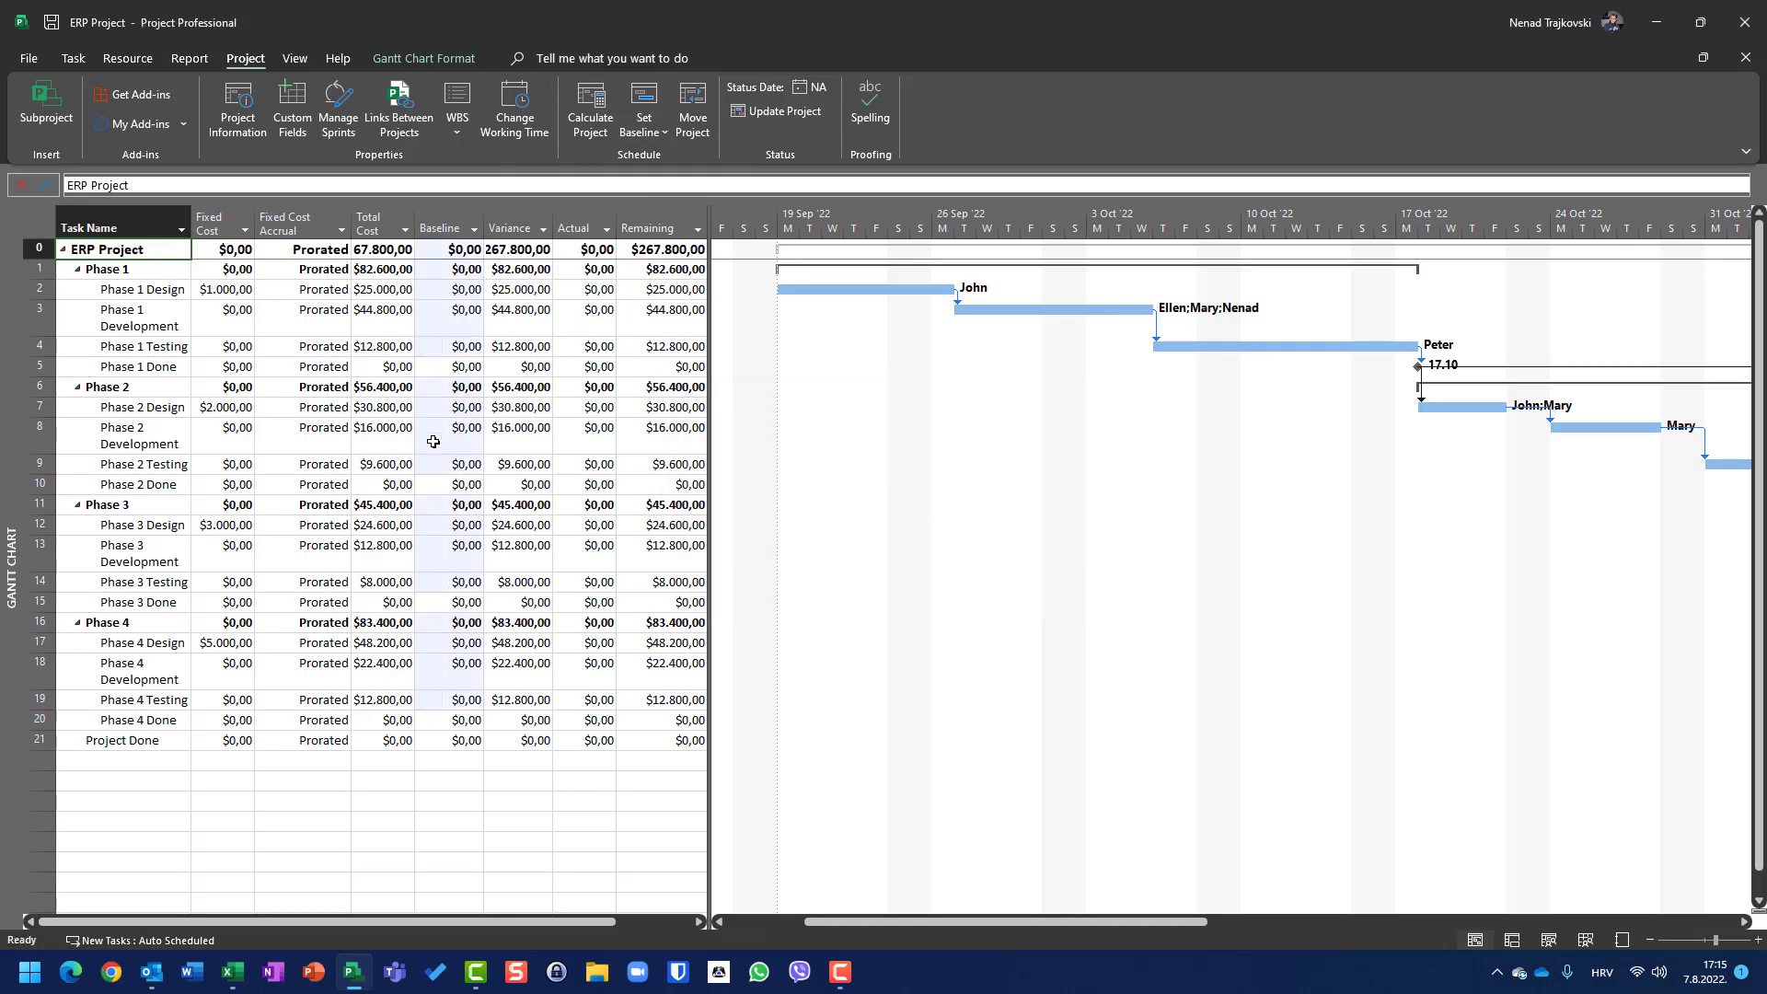
Step: Switch the sheet through the Work and Schedule tables to the Variance table
right_click(39, 231)
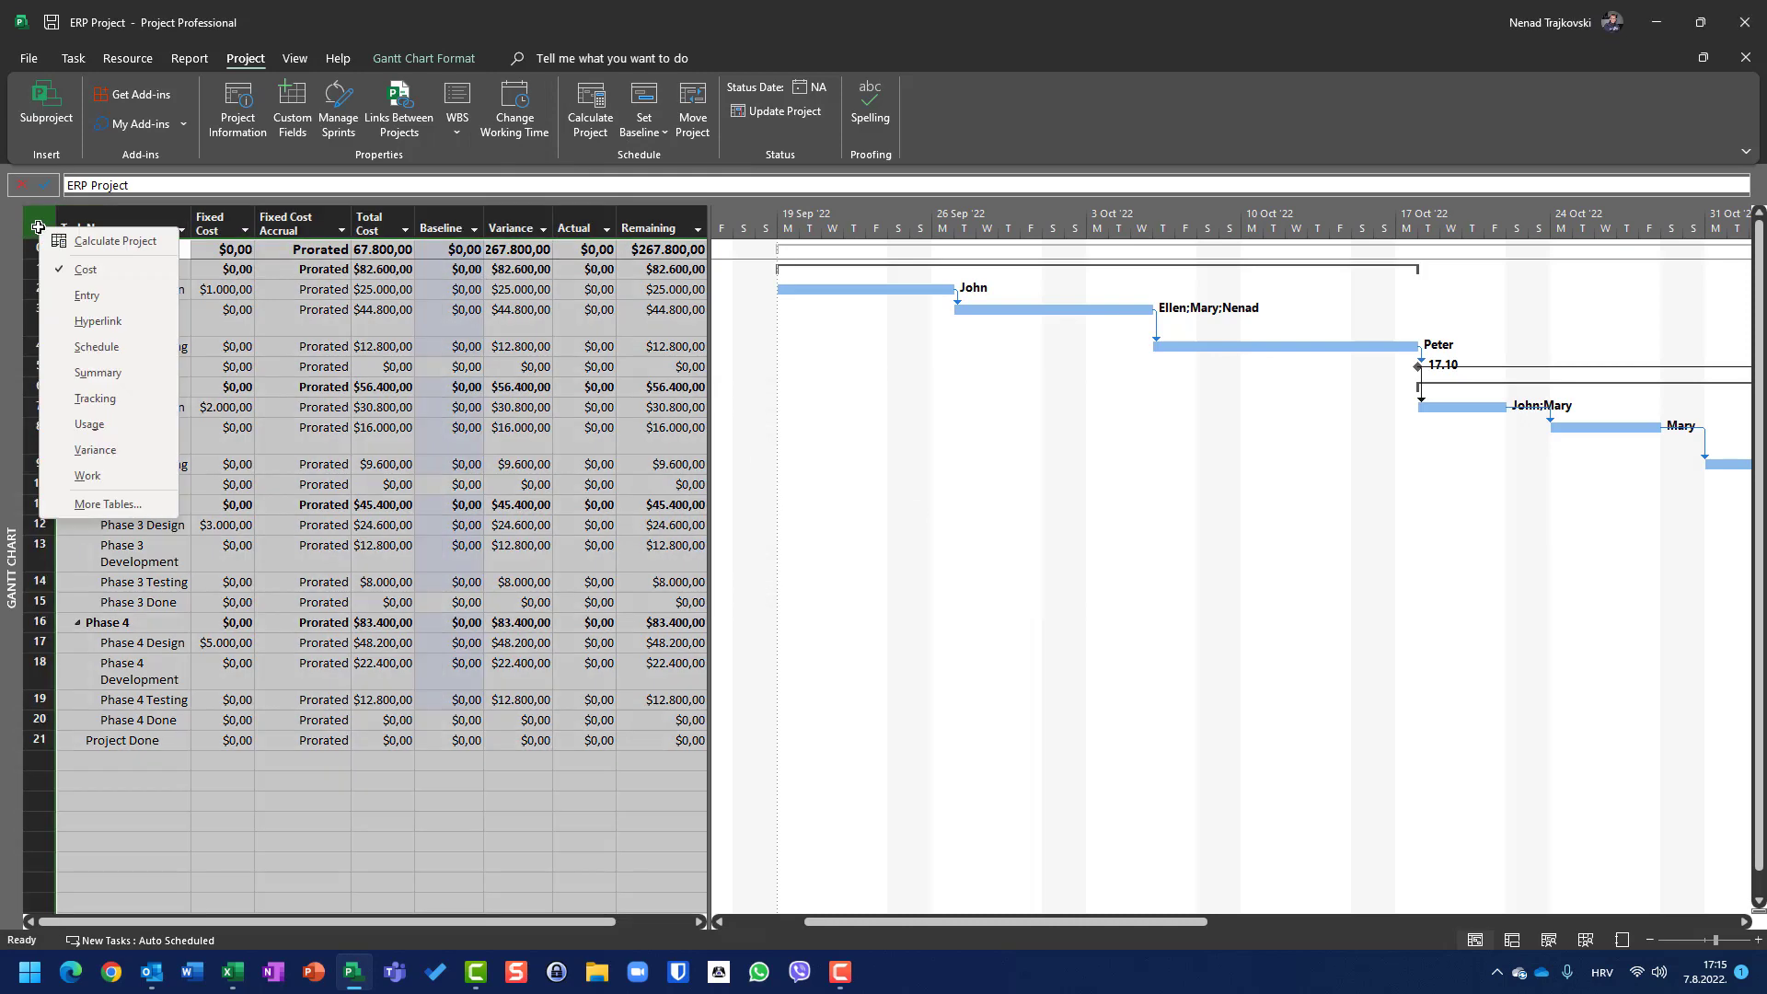
click(107, 476)
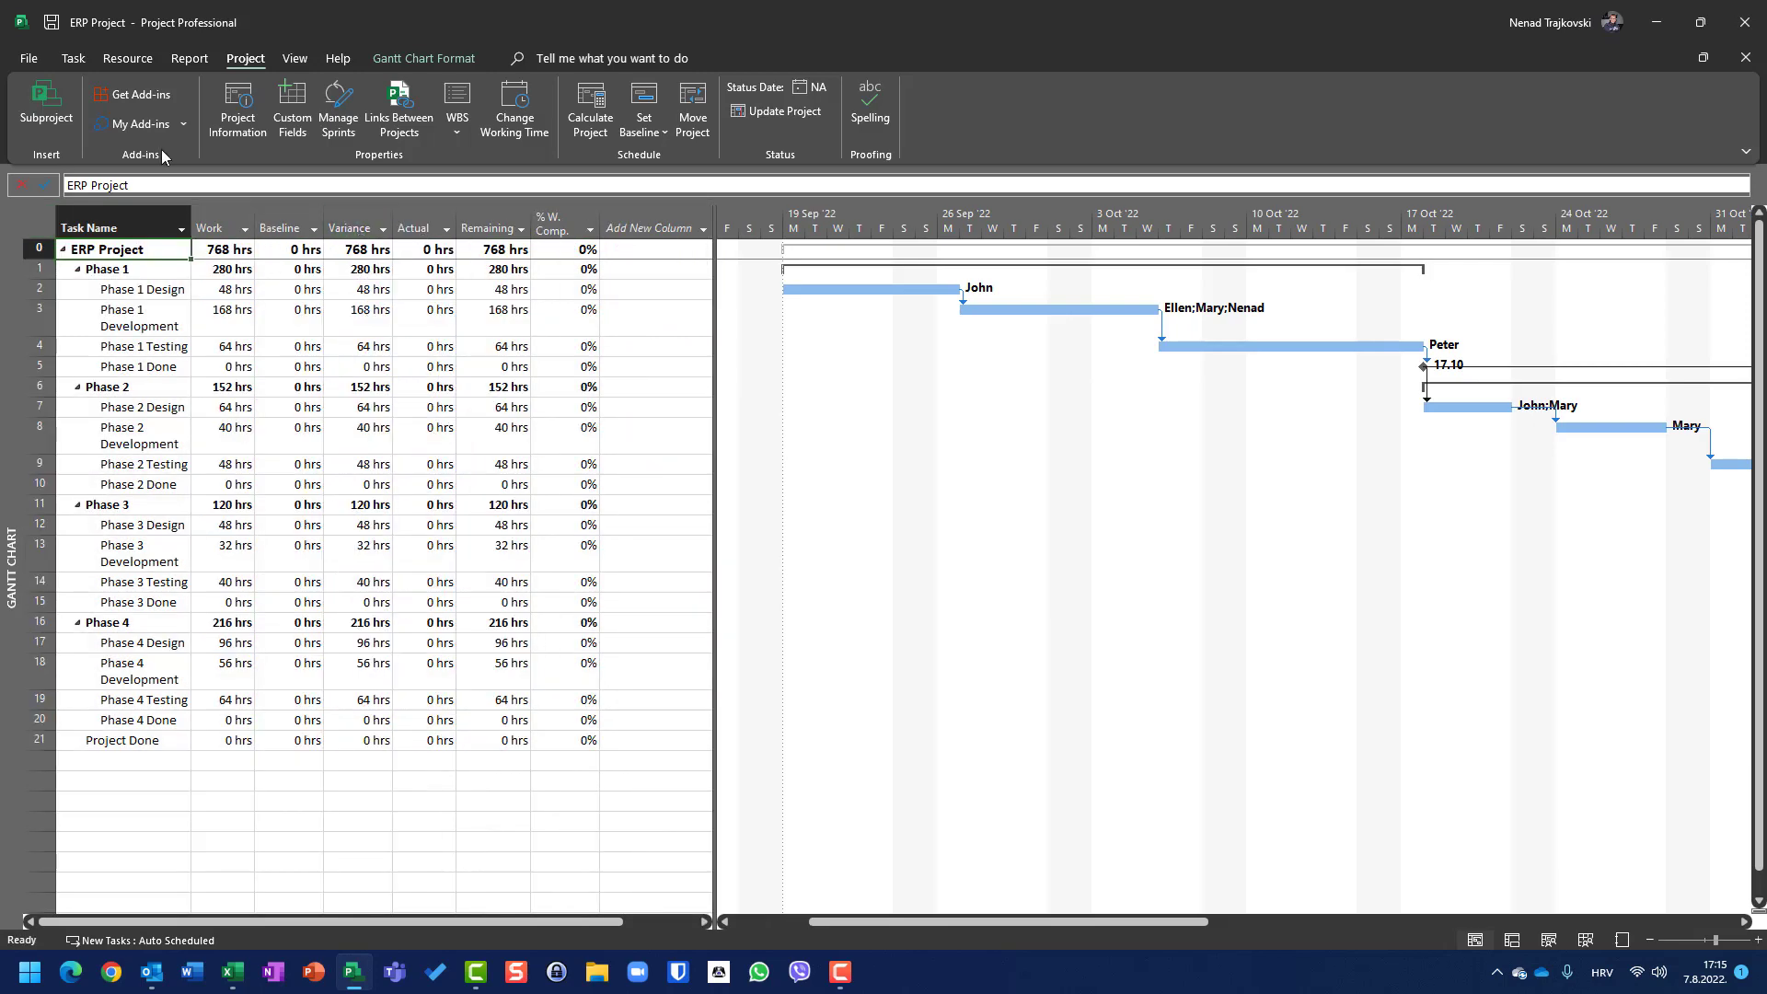
right_click(44, 229)
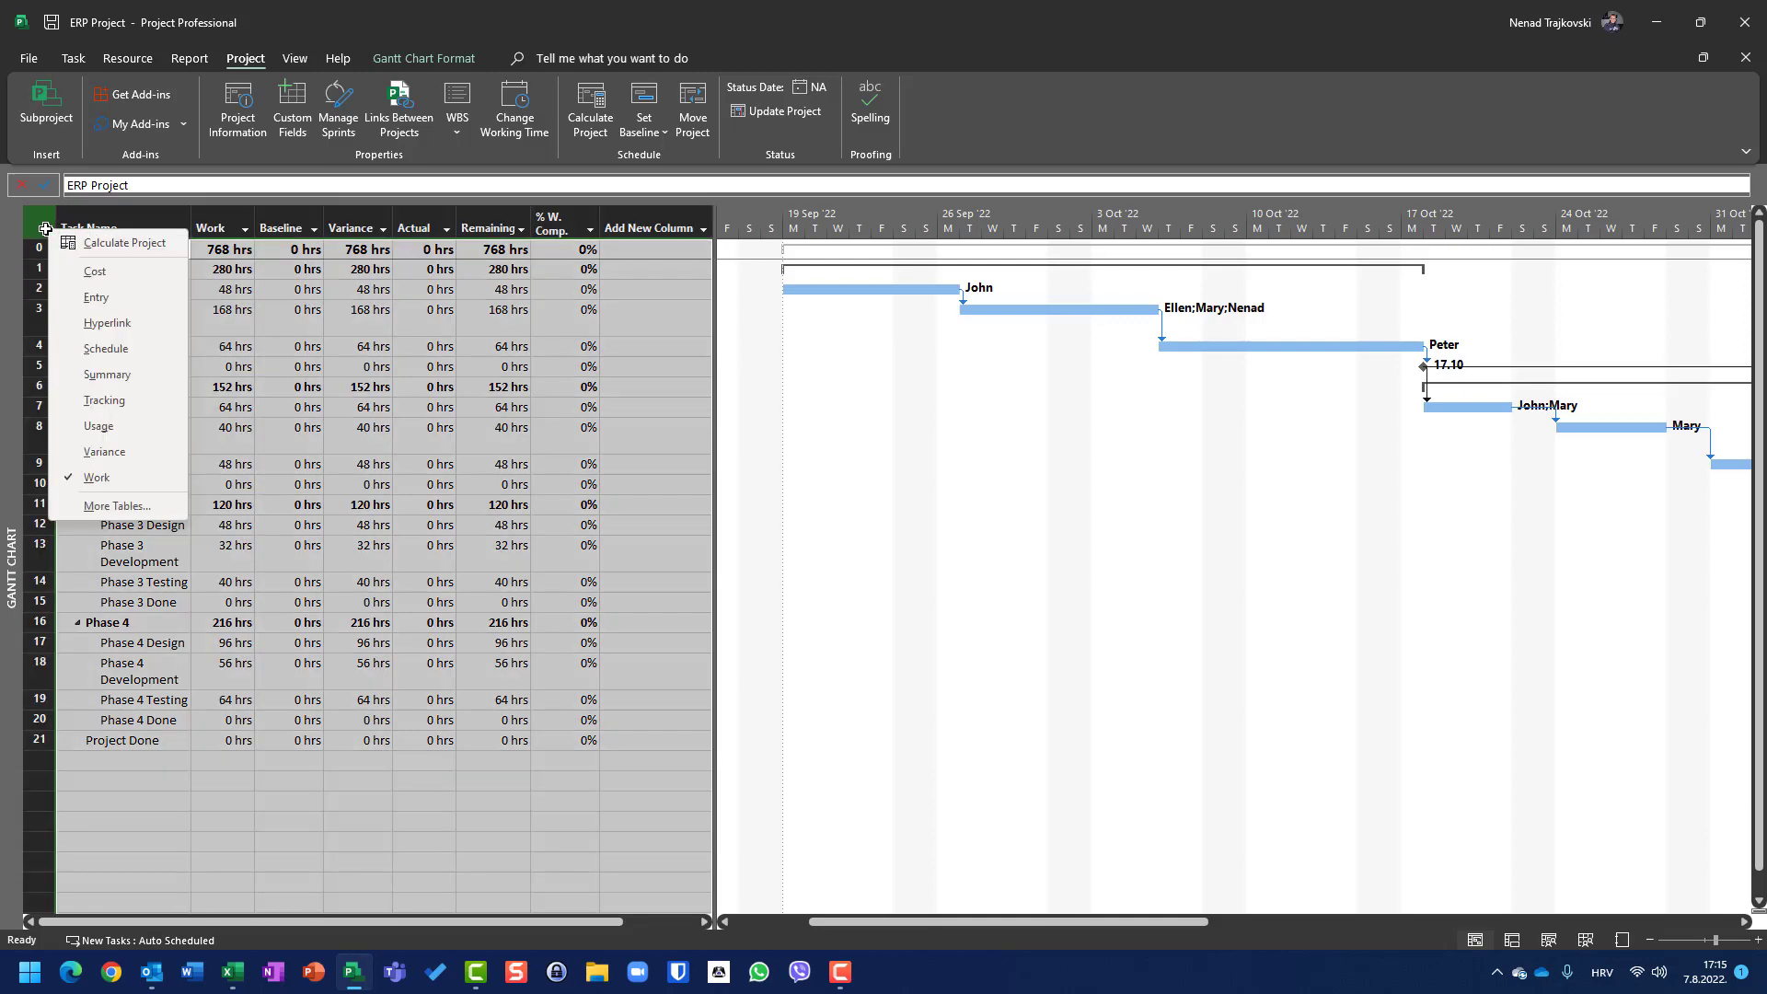
click(103, 348)
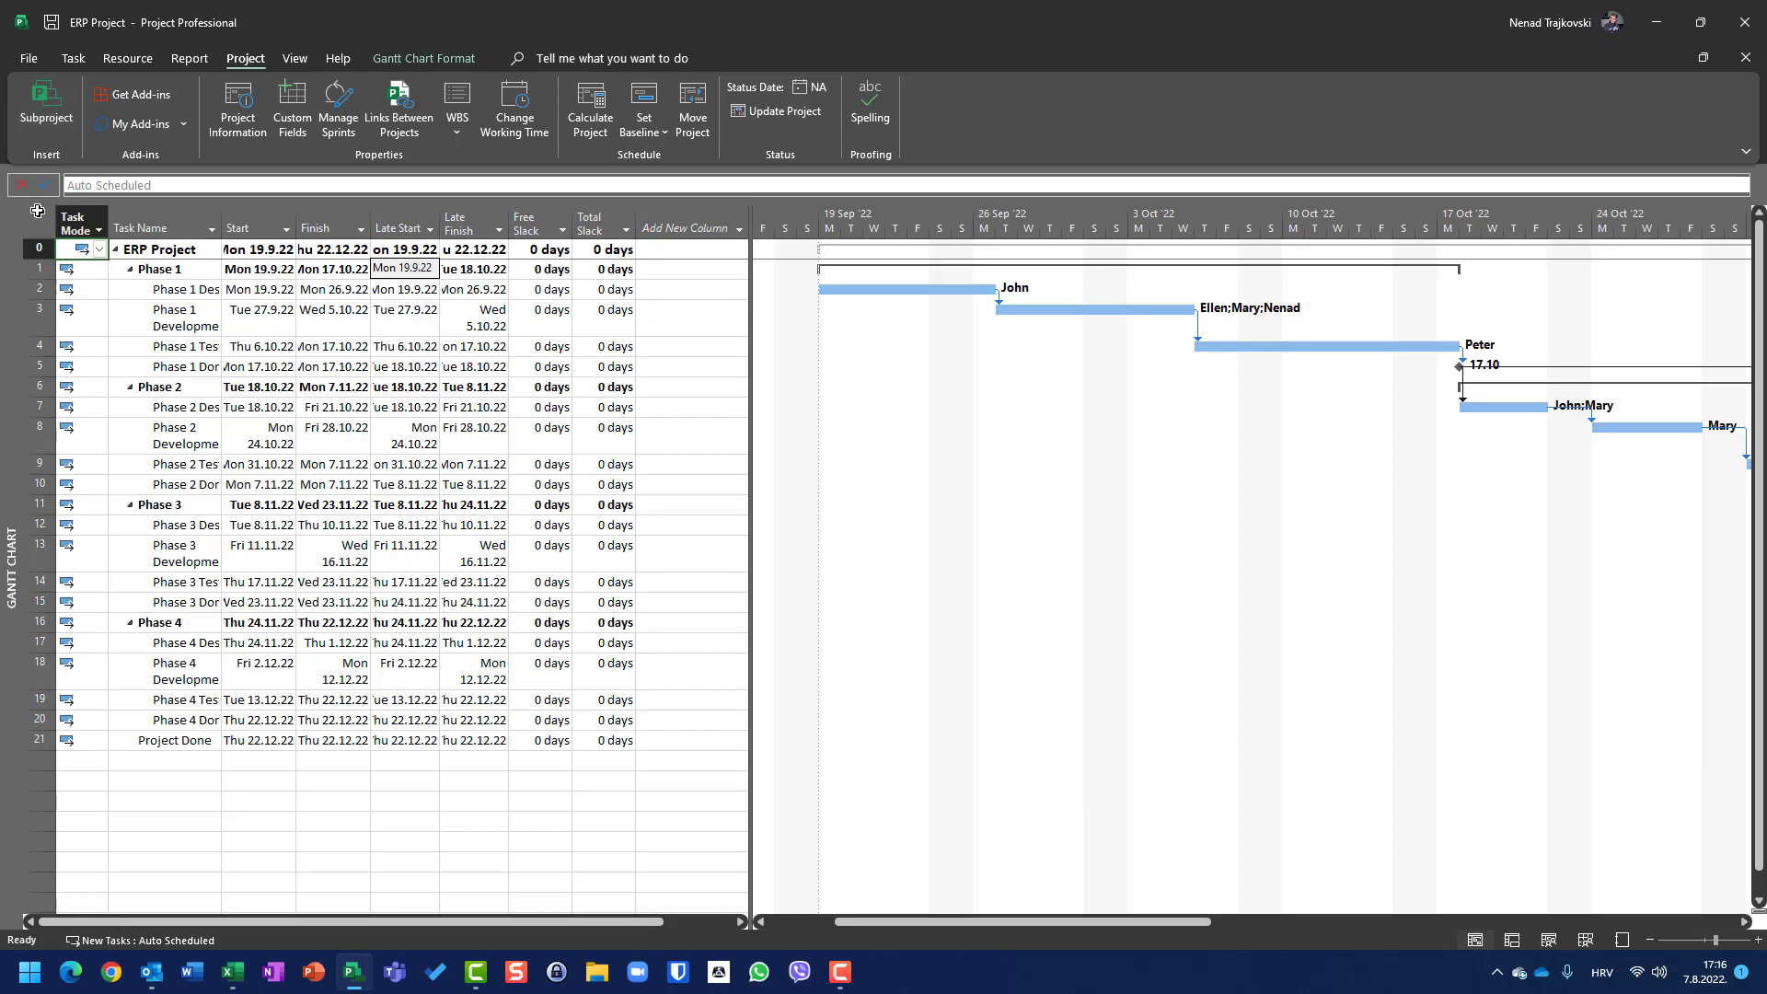
right_click(38, 219)
click(138, 443)
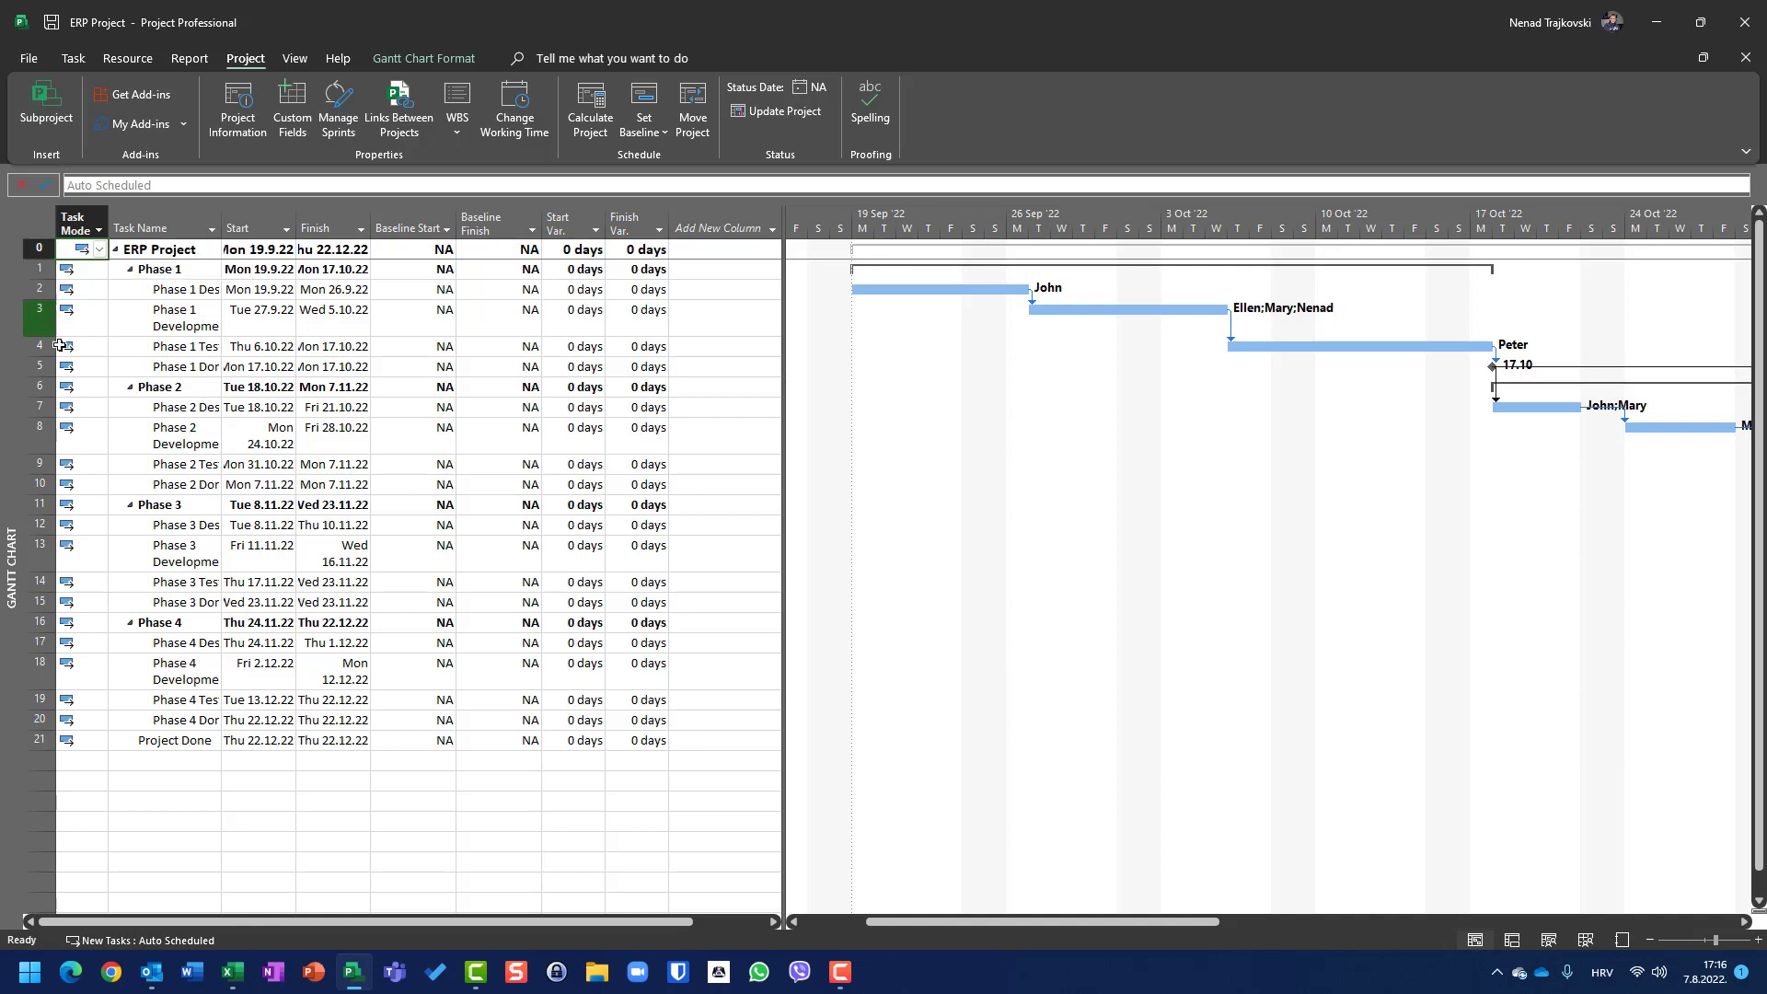
Step: Select the Start, Finish, Baseline Start and Baseline Finish columns in turn to compare them
click(272, 222)
click(326, 225)
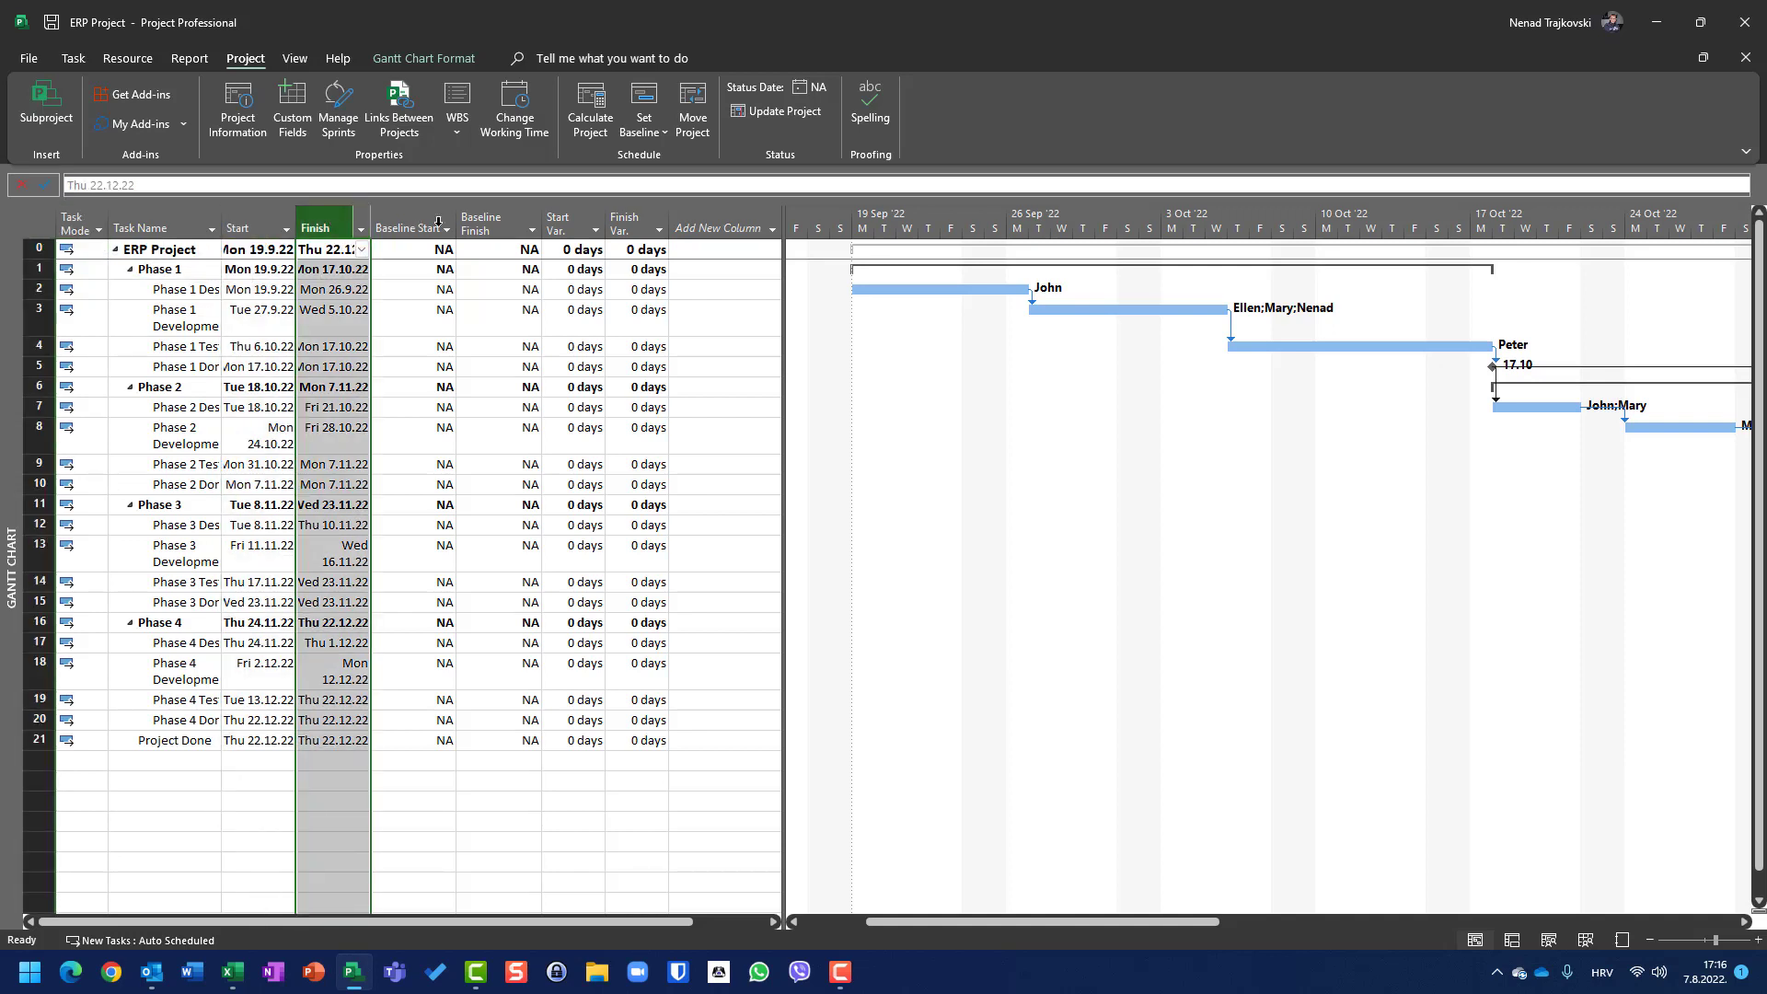
click(439, 222)
click(488, 223)
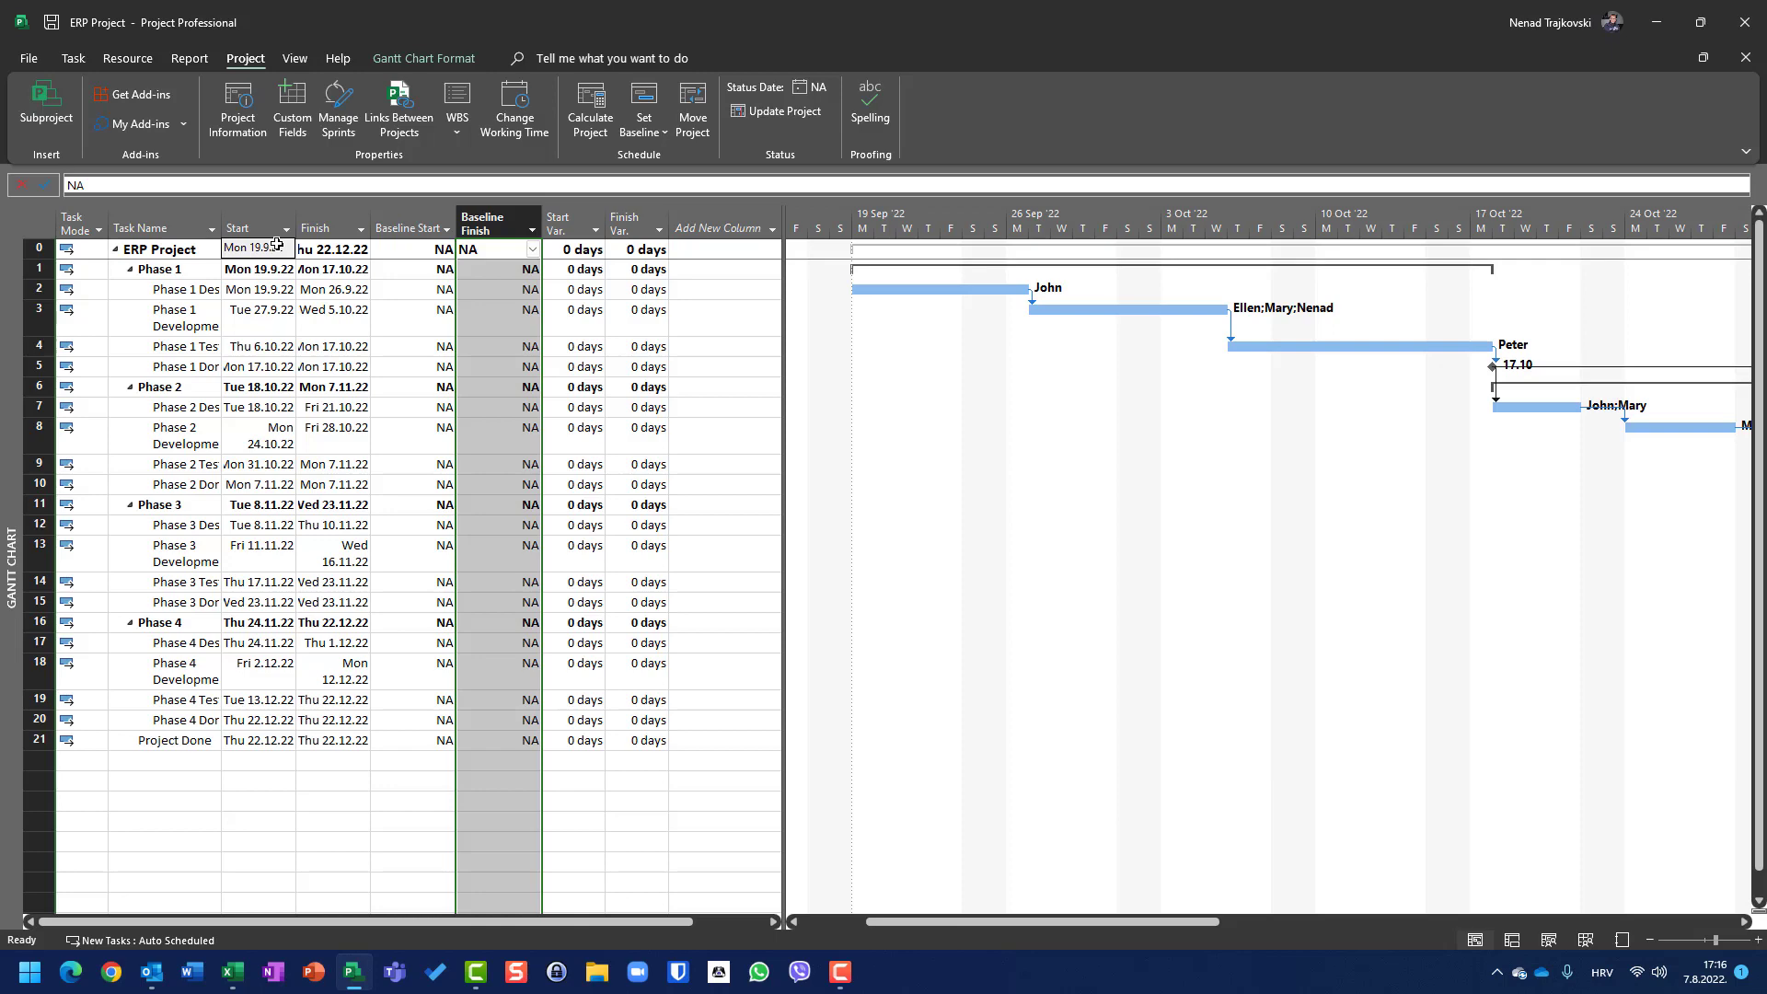
Step: Switch the sheet to the Cost table and select the Total Cost column
right_click(50, 222)
click(95, 260)
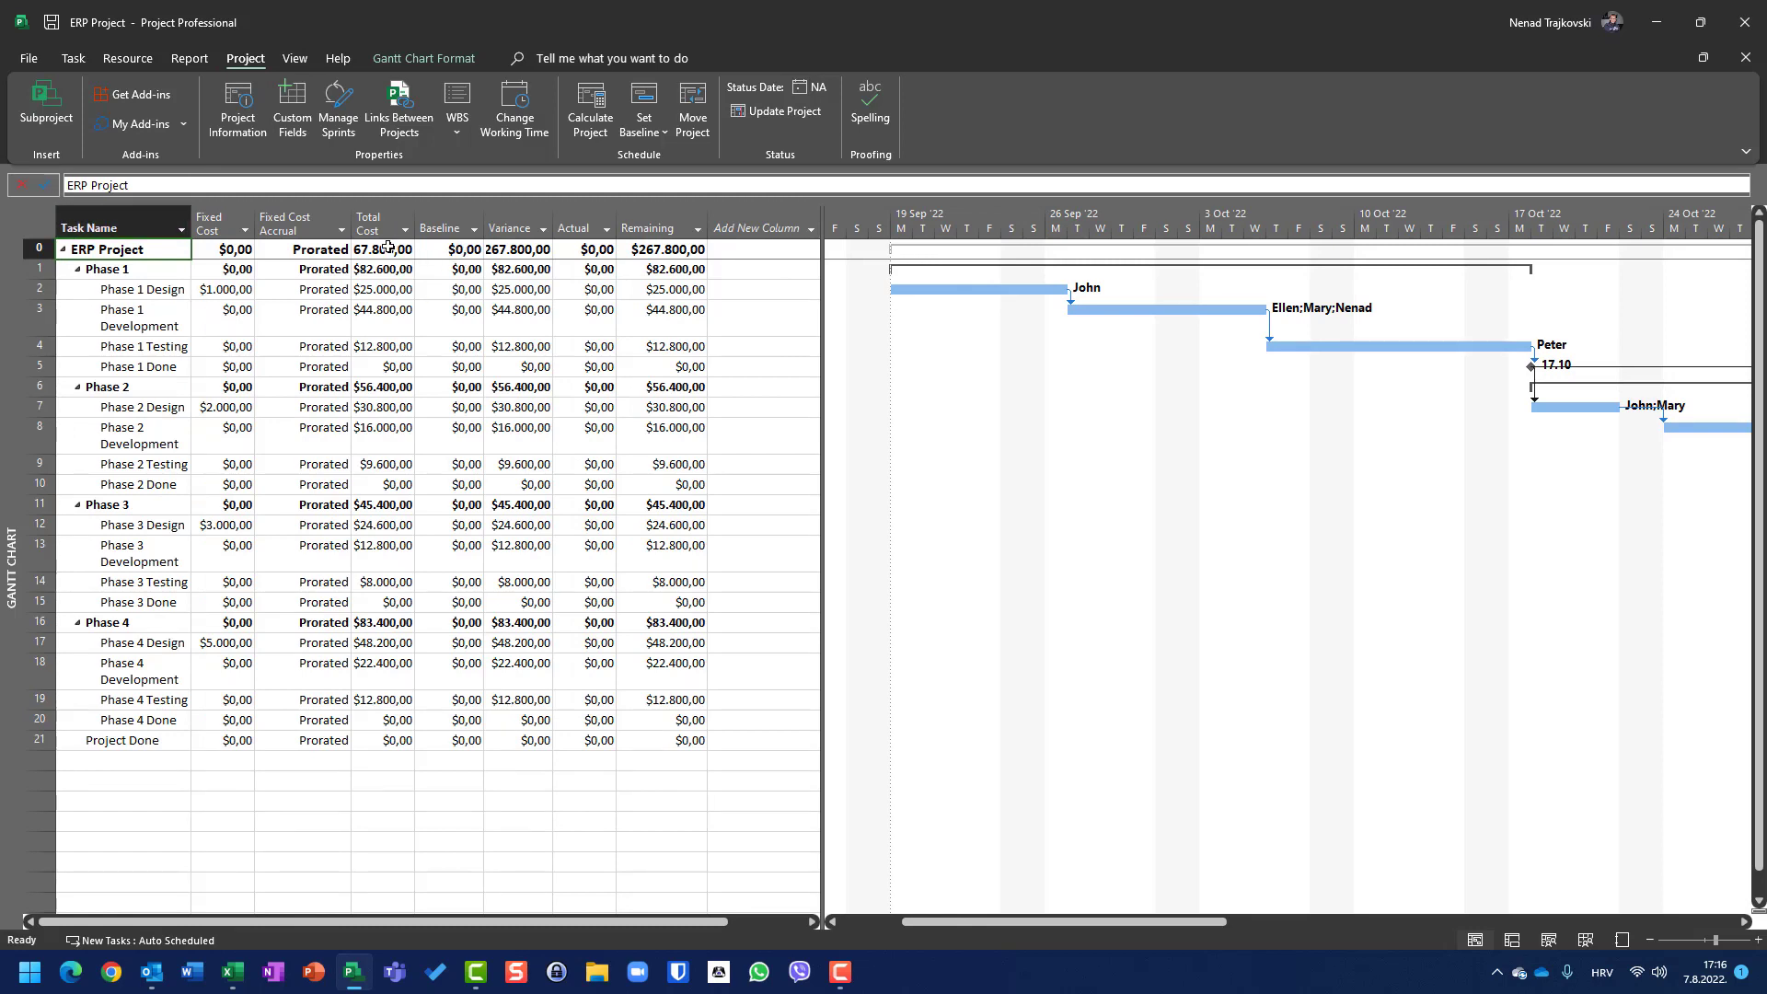
click(387, 221)
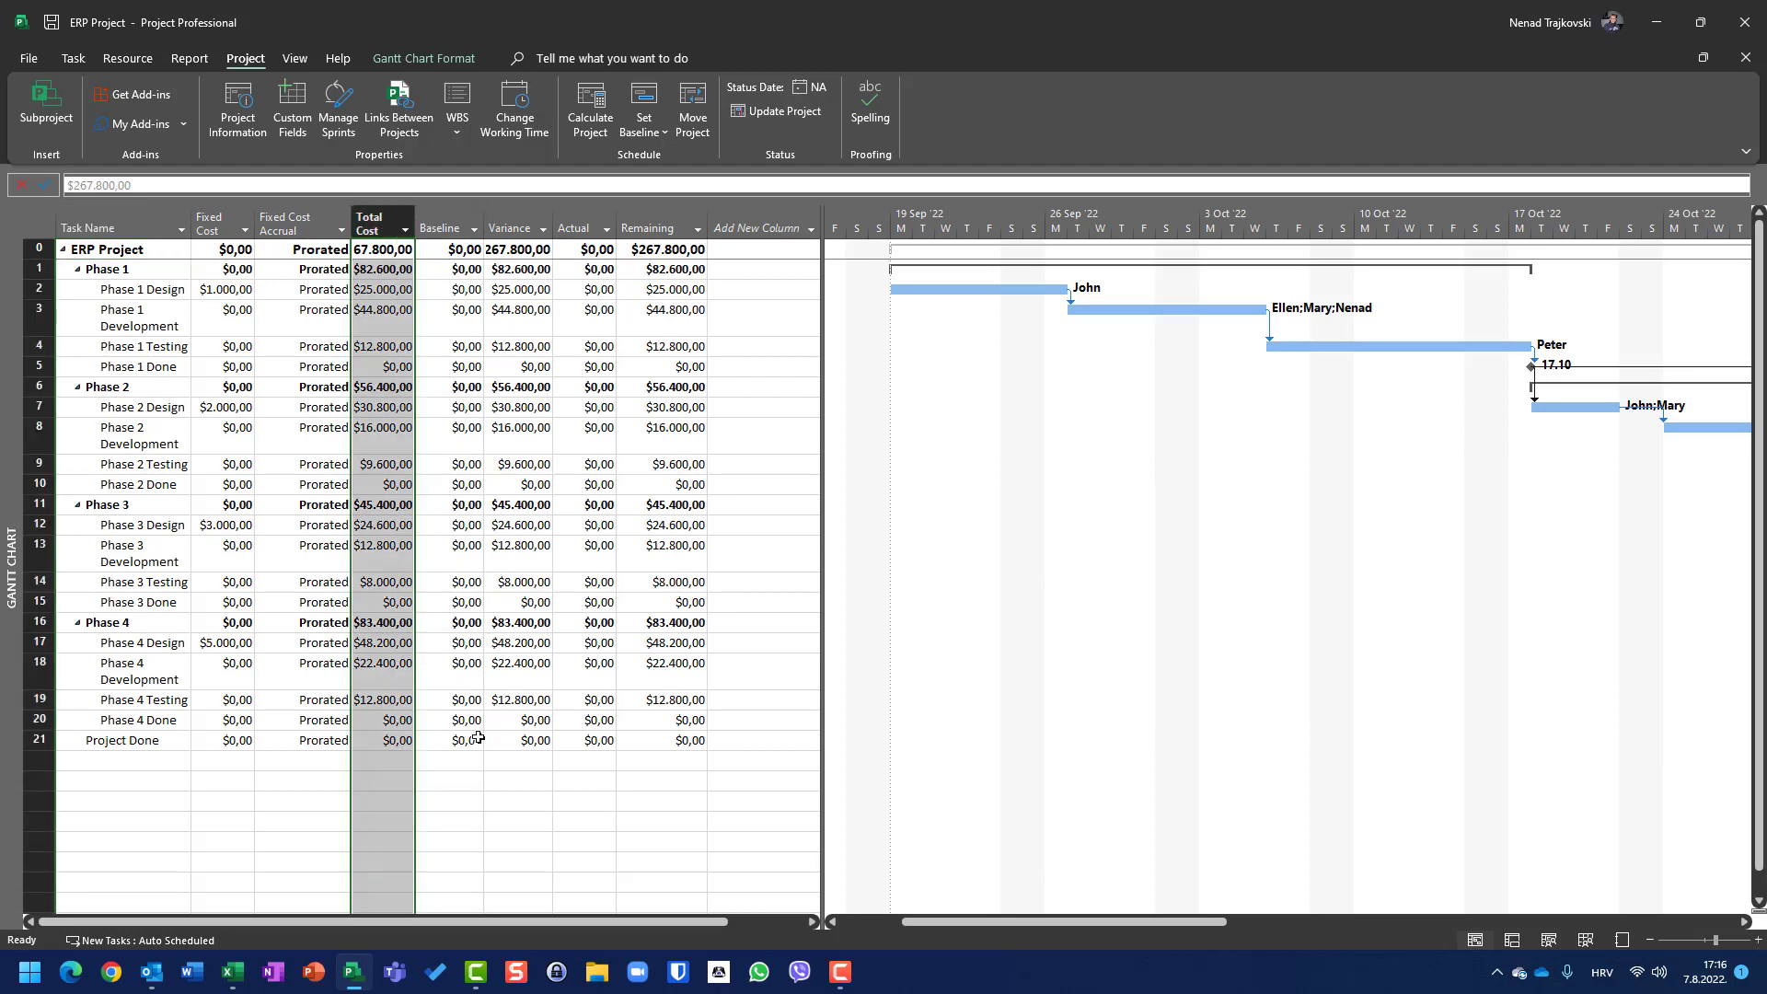
Step: Switch the sheet to the Work table
right_click(42, 216)
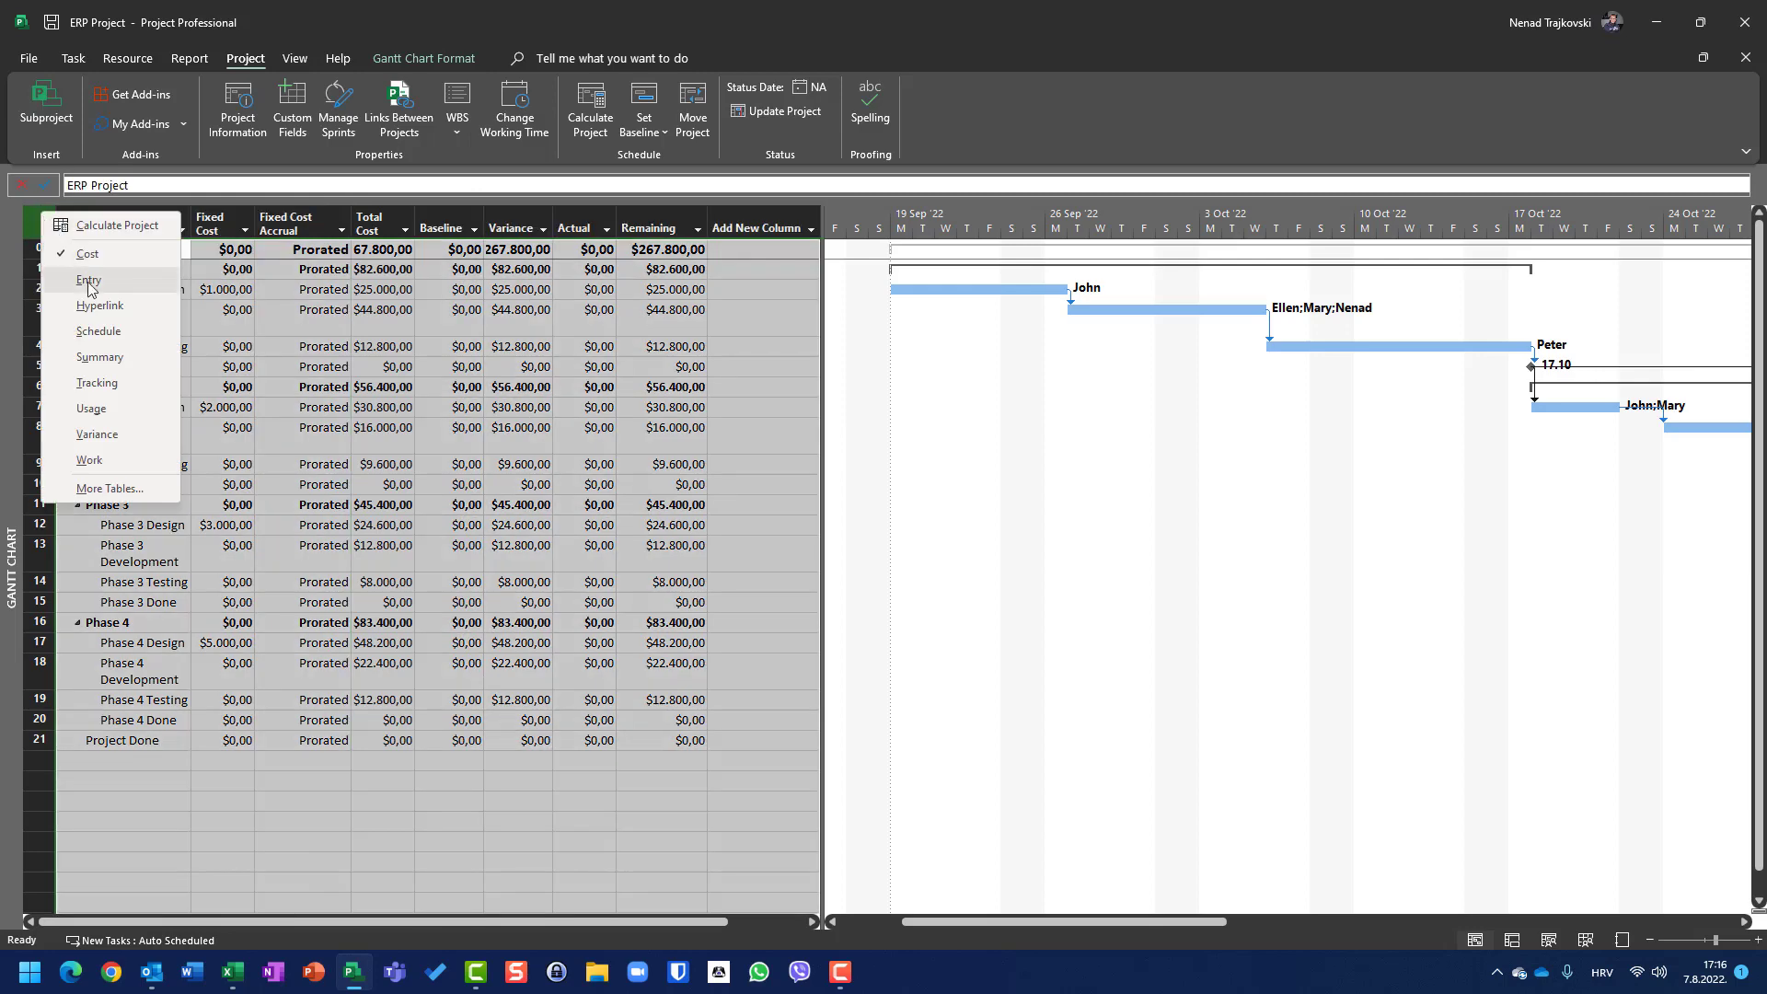
click(100, 460)
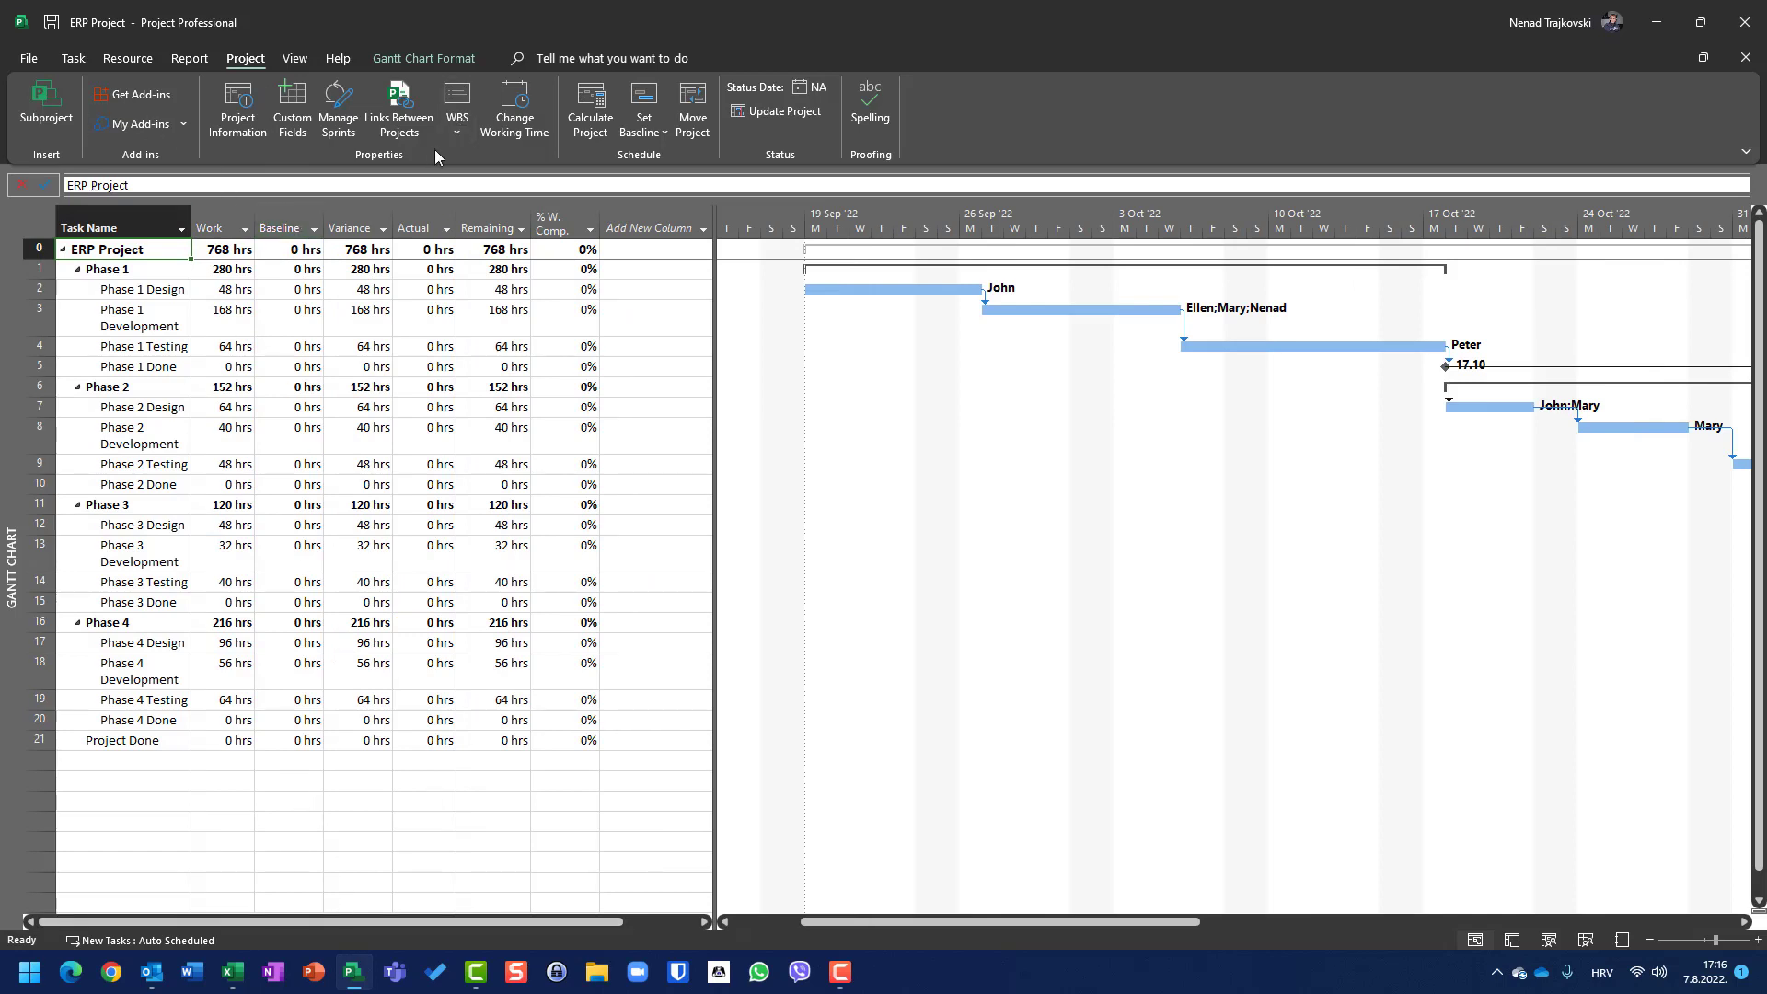
click(659, 129)
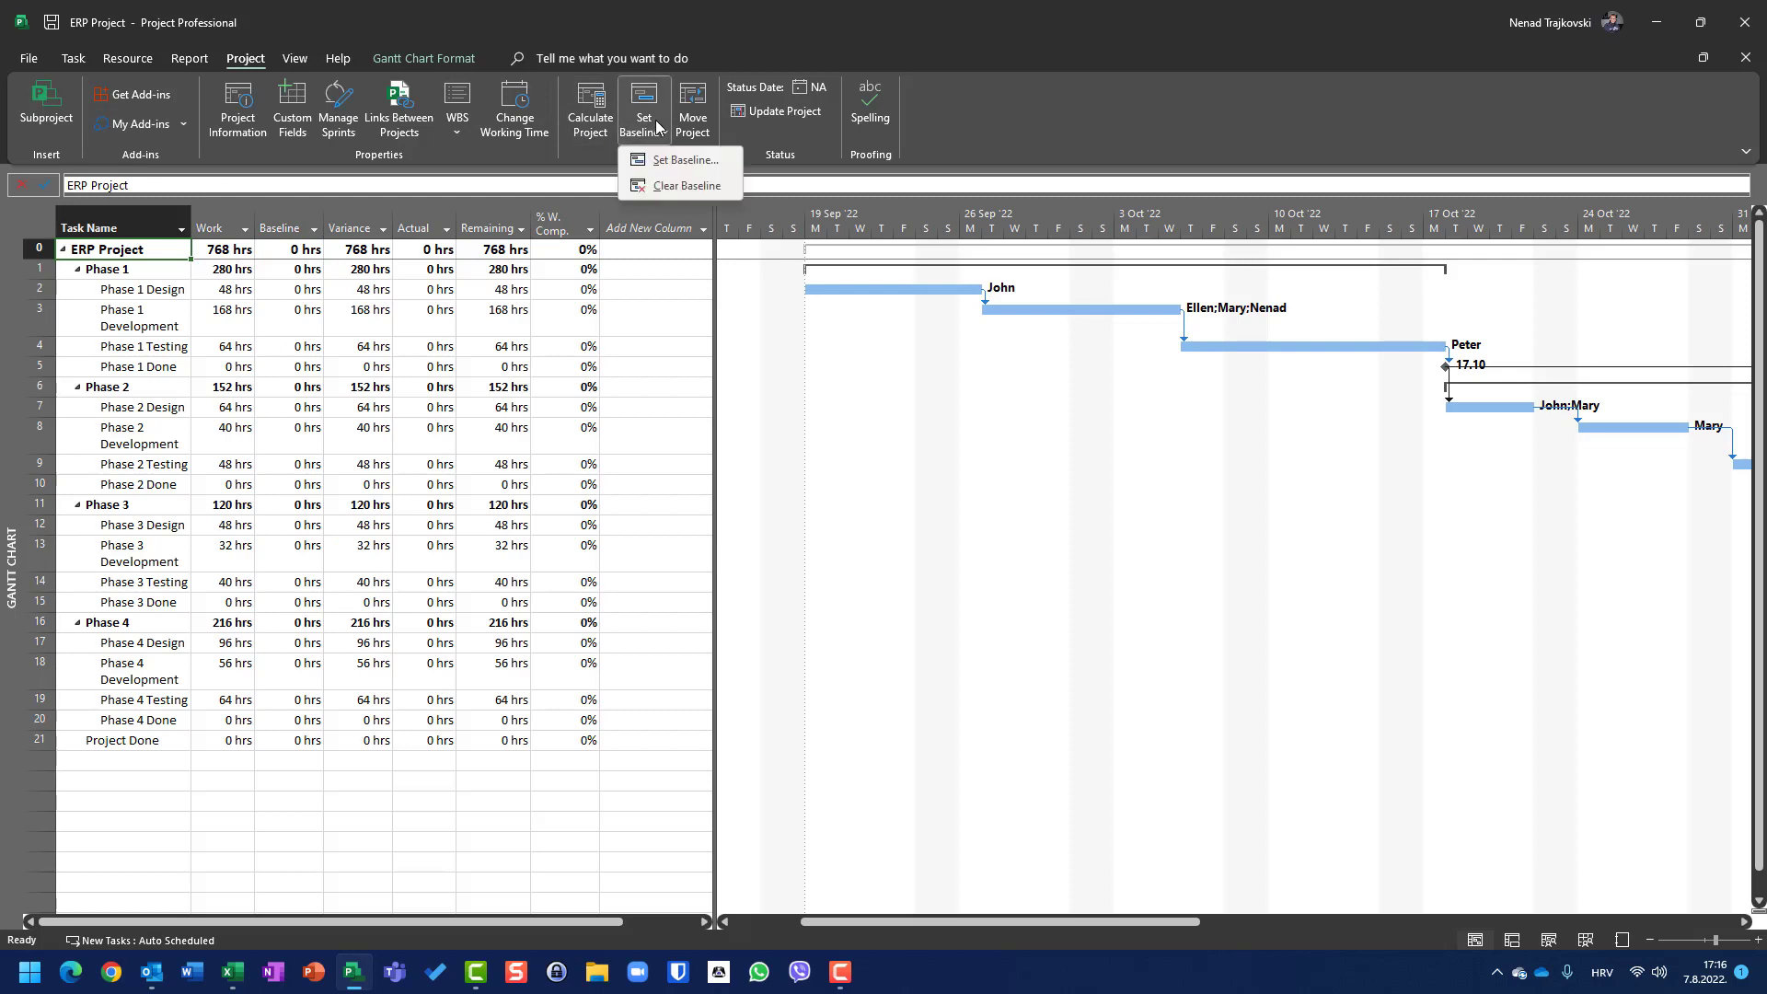
click(43, 221)
Step: Switch back to the Cost table and save a baseline for the entire project
right_click(42, 221)
click(92, 264)
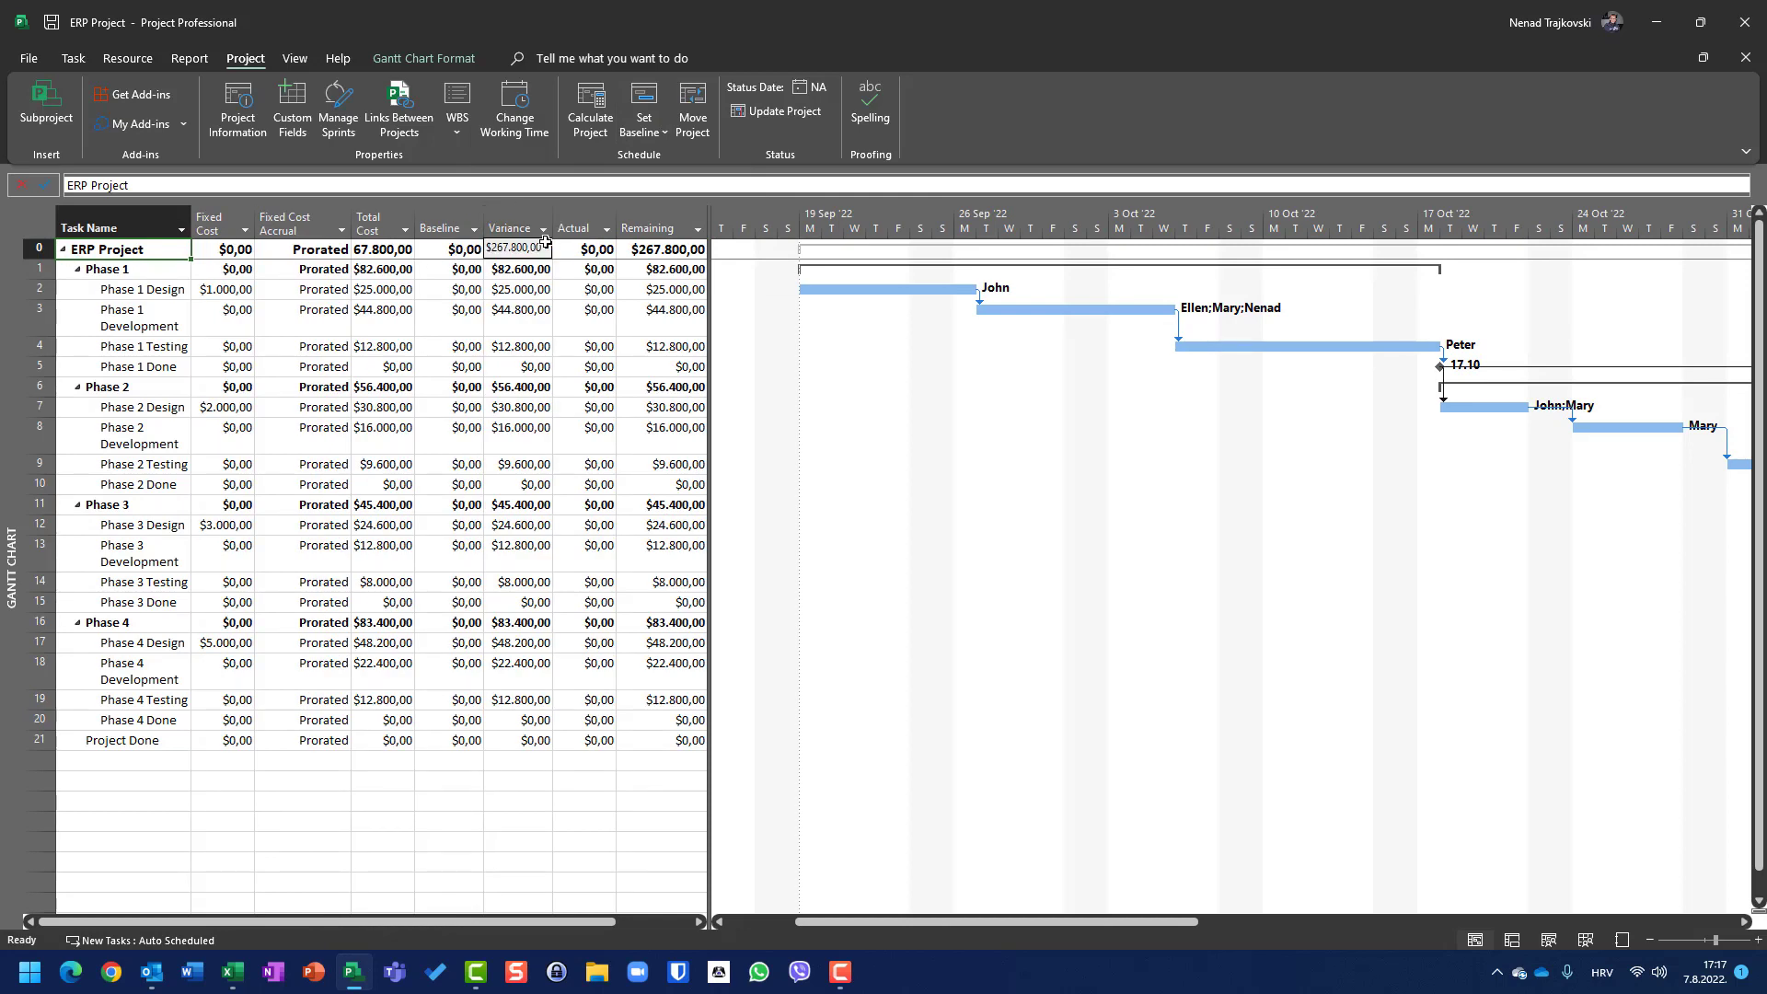
click(650, 132)
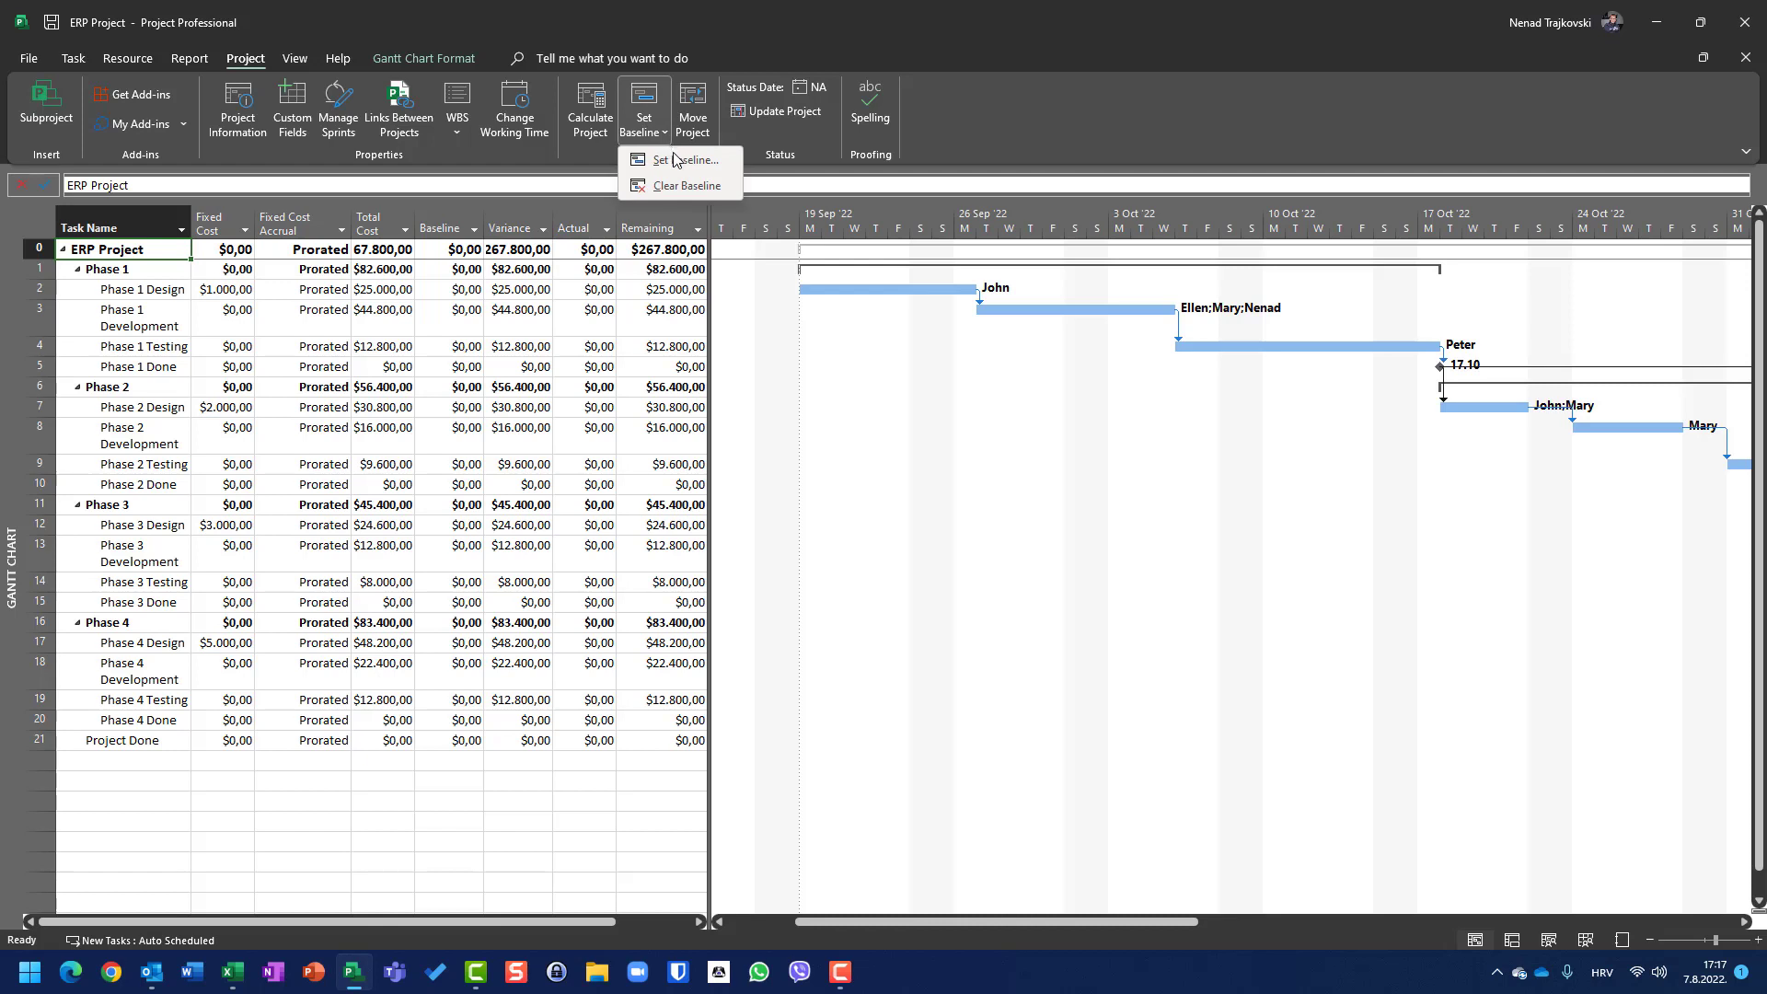
click(679, 159)
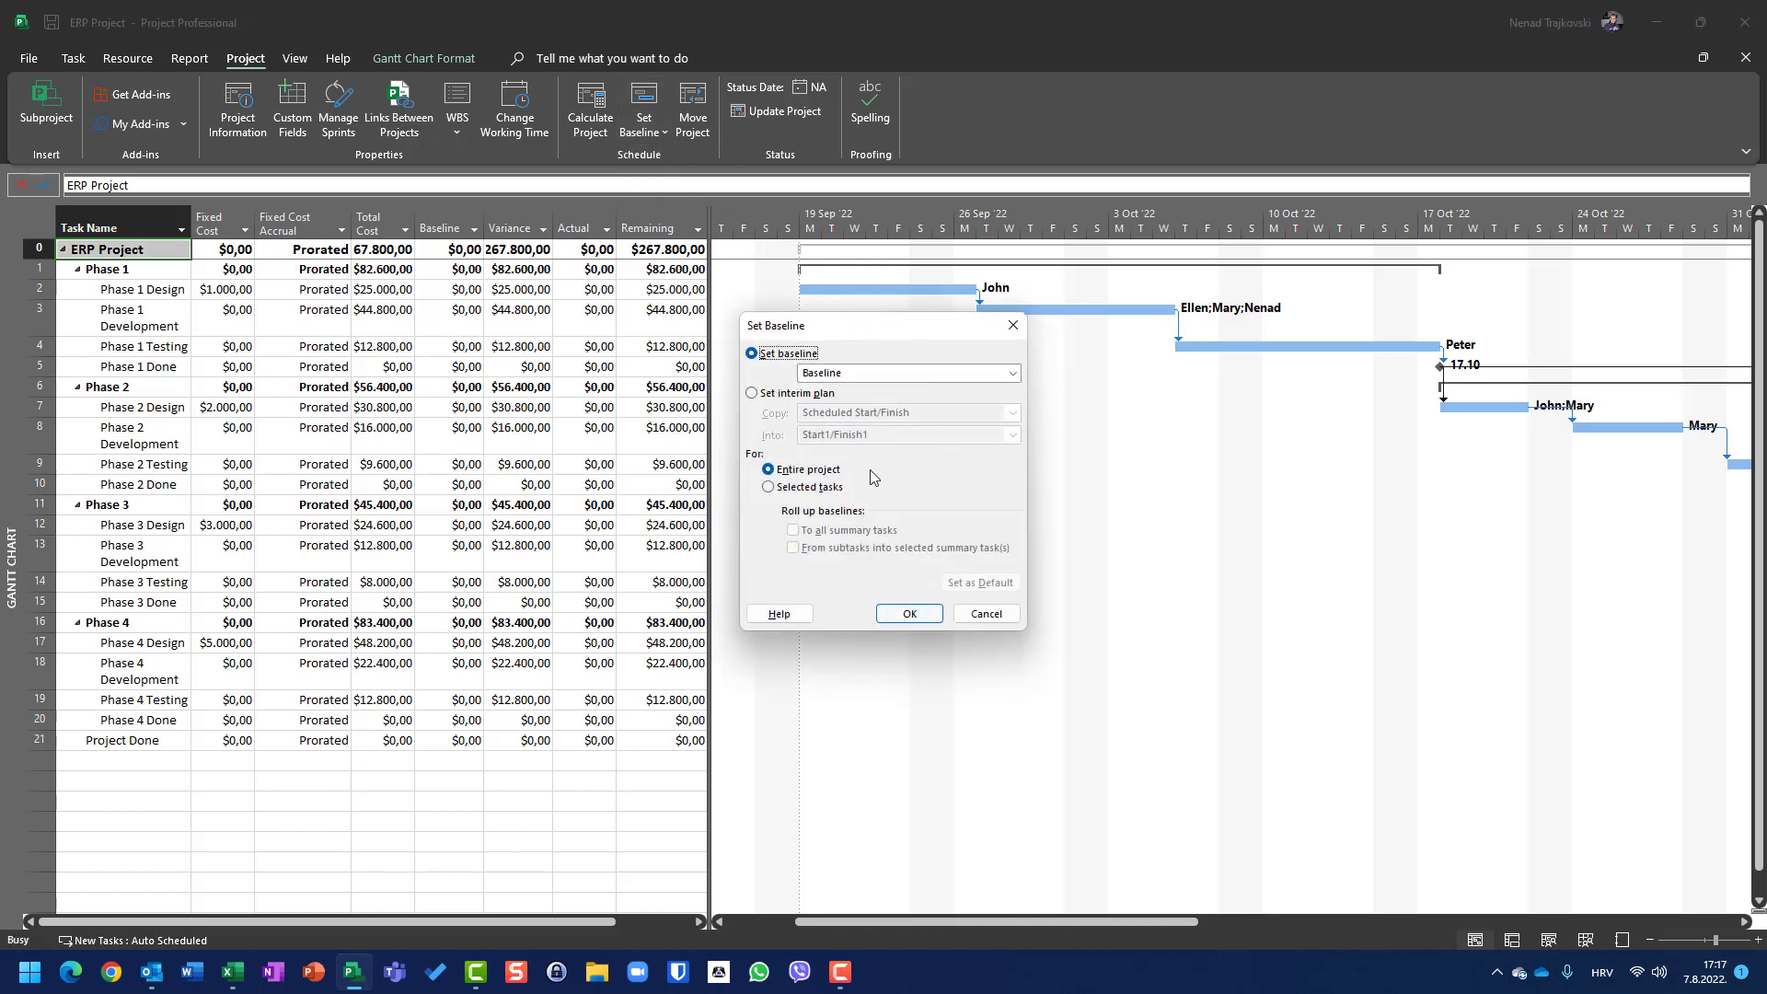
click(909, 614)
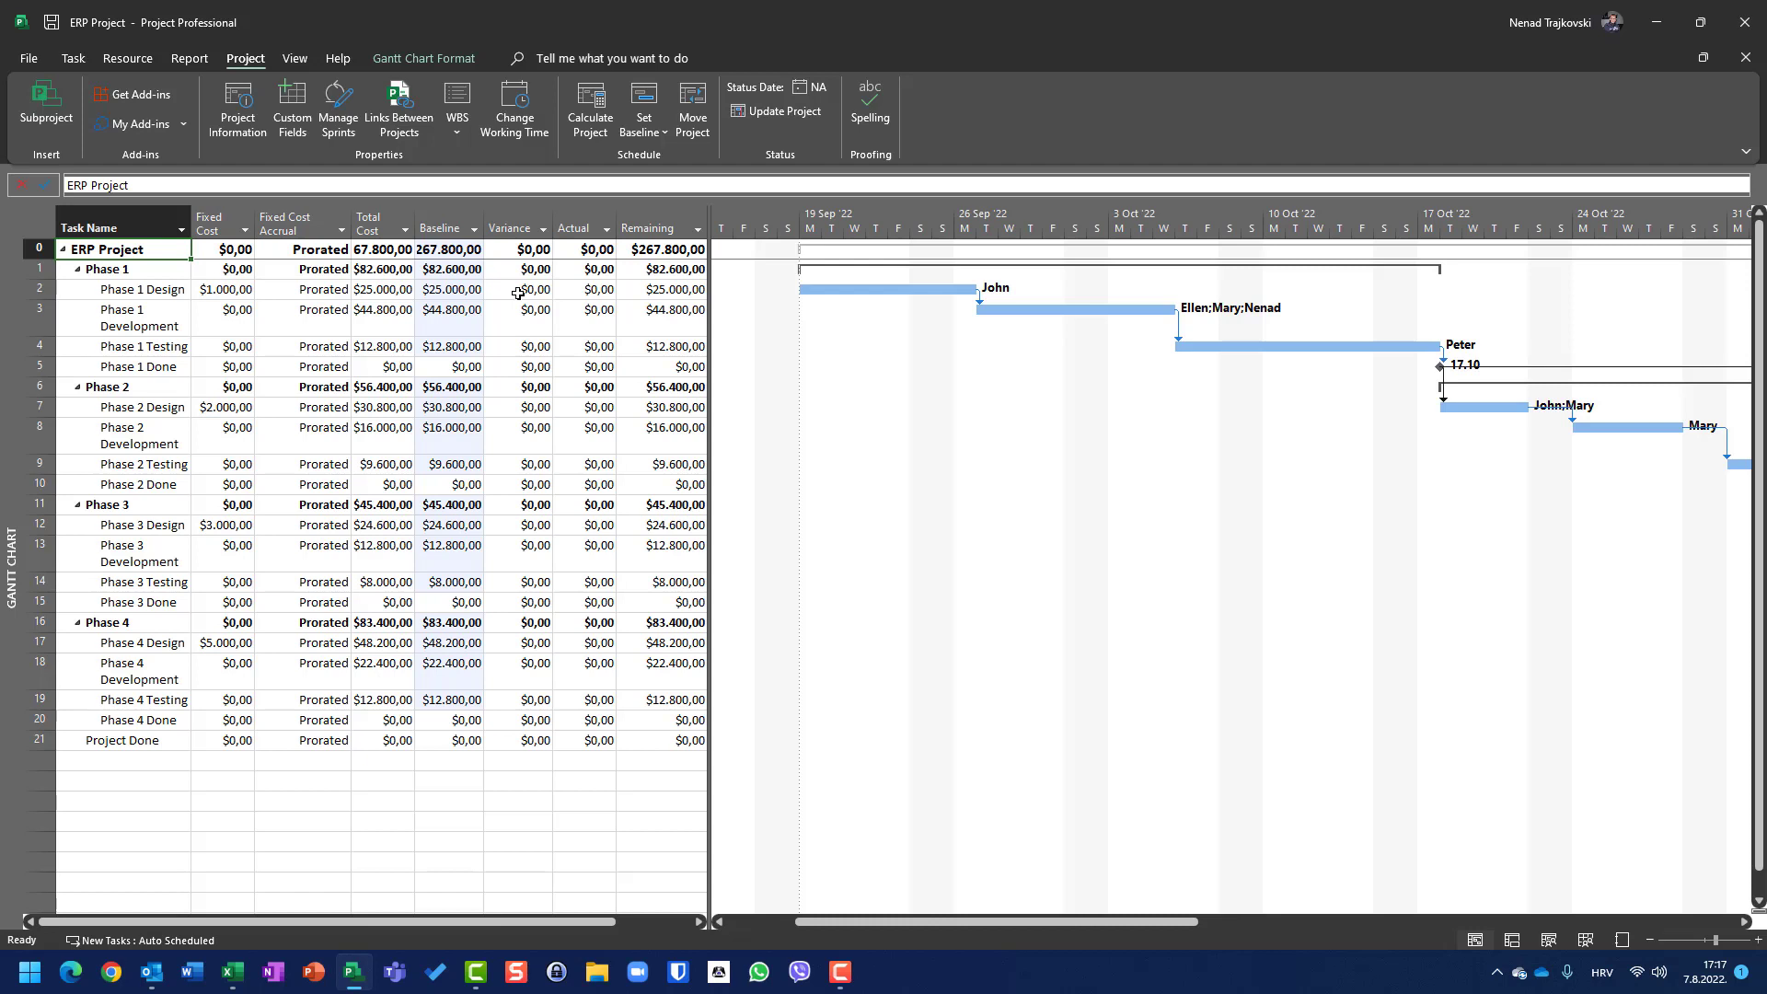
Step: Clear the saved baseline plan for the entire project
click(650, 139)
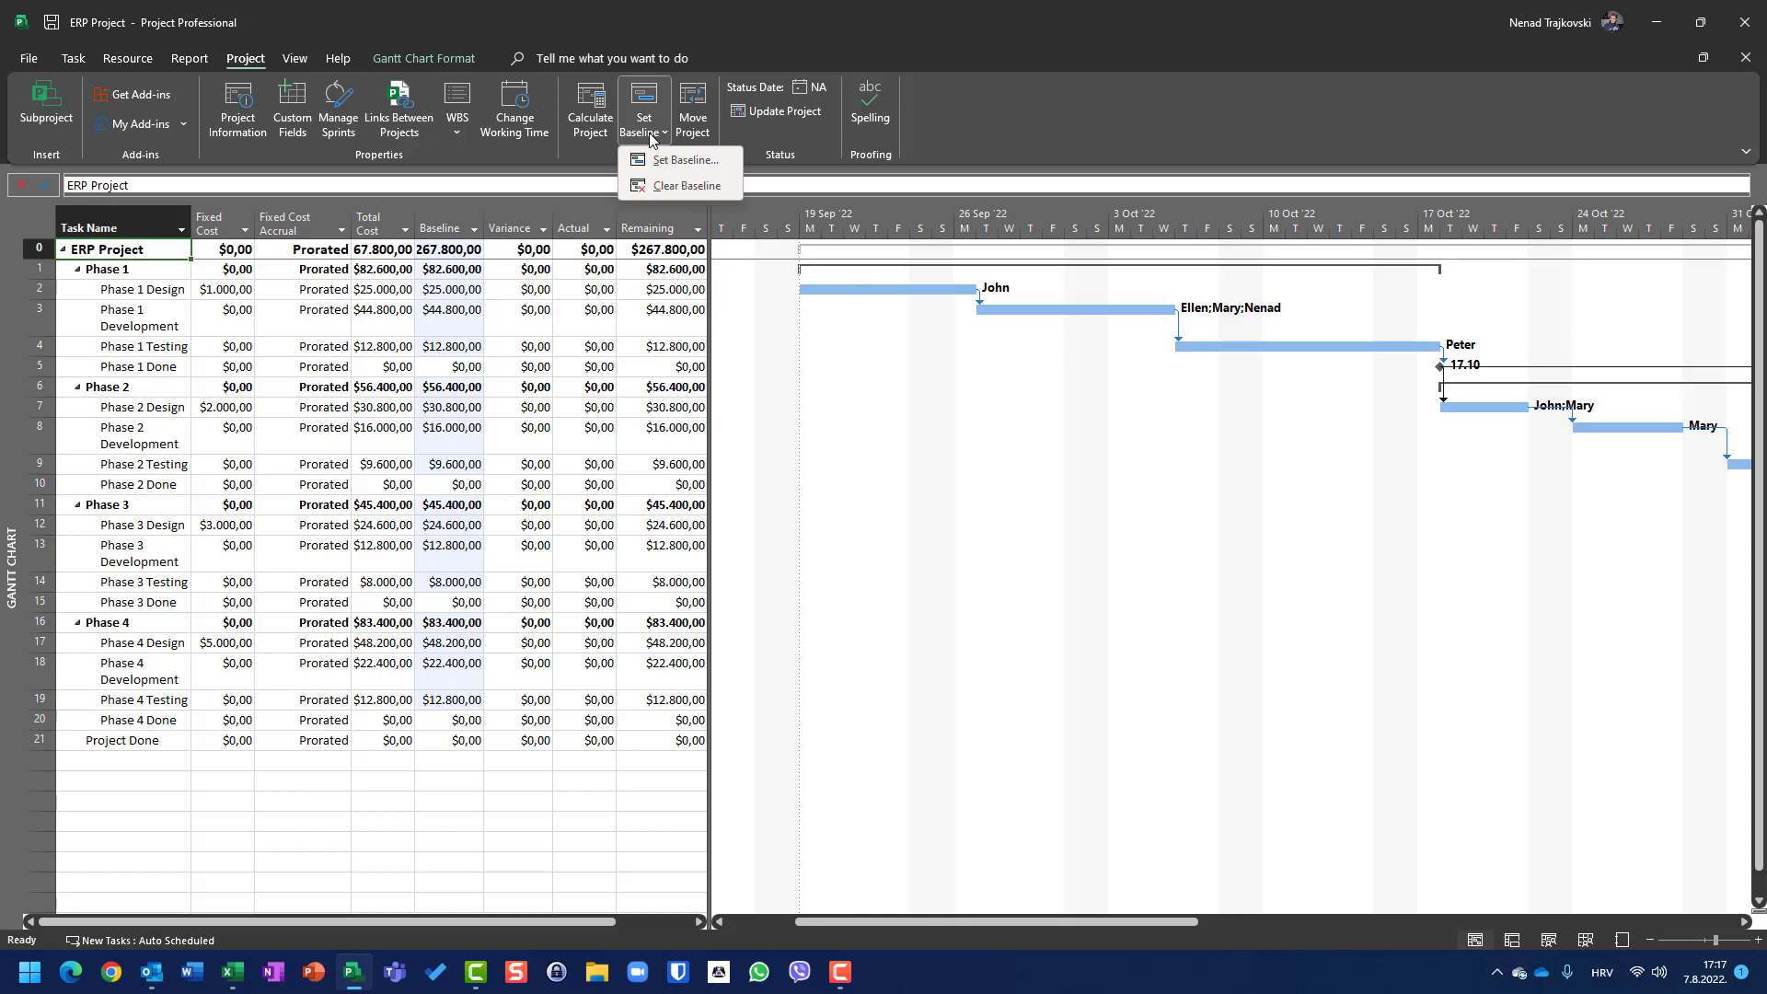
click(662, 186)
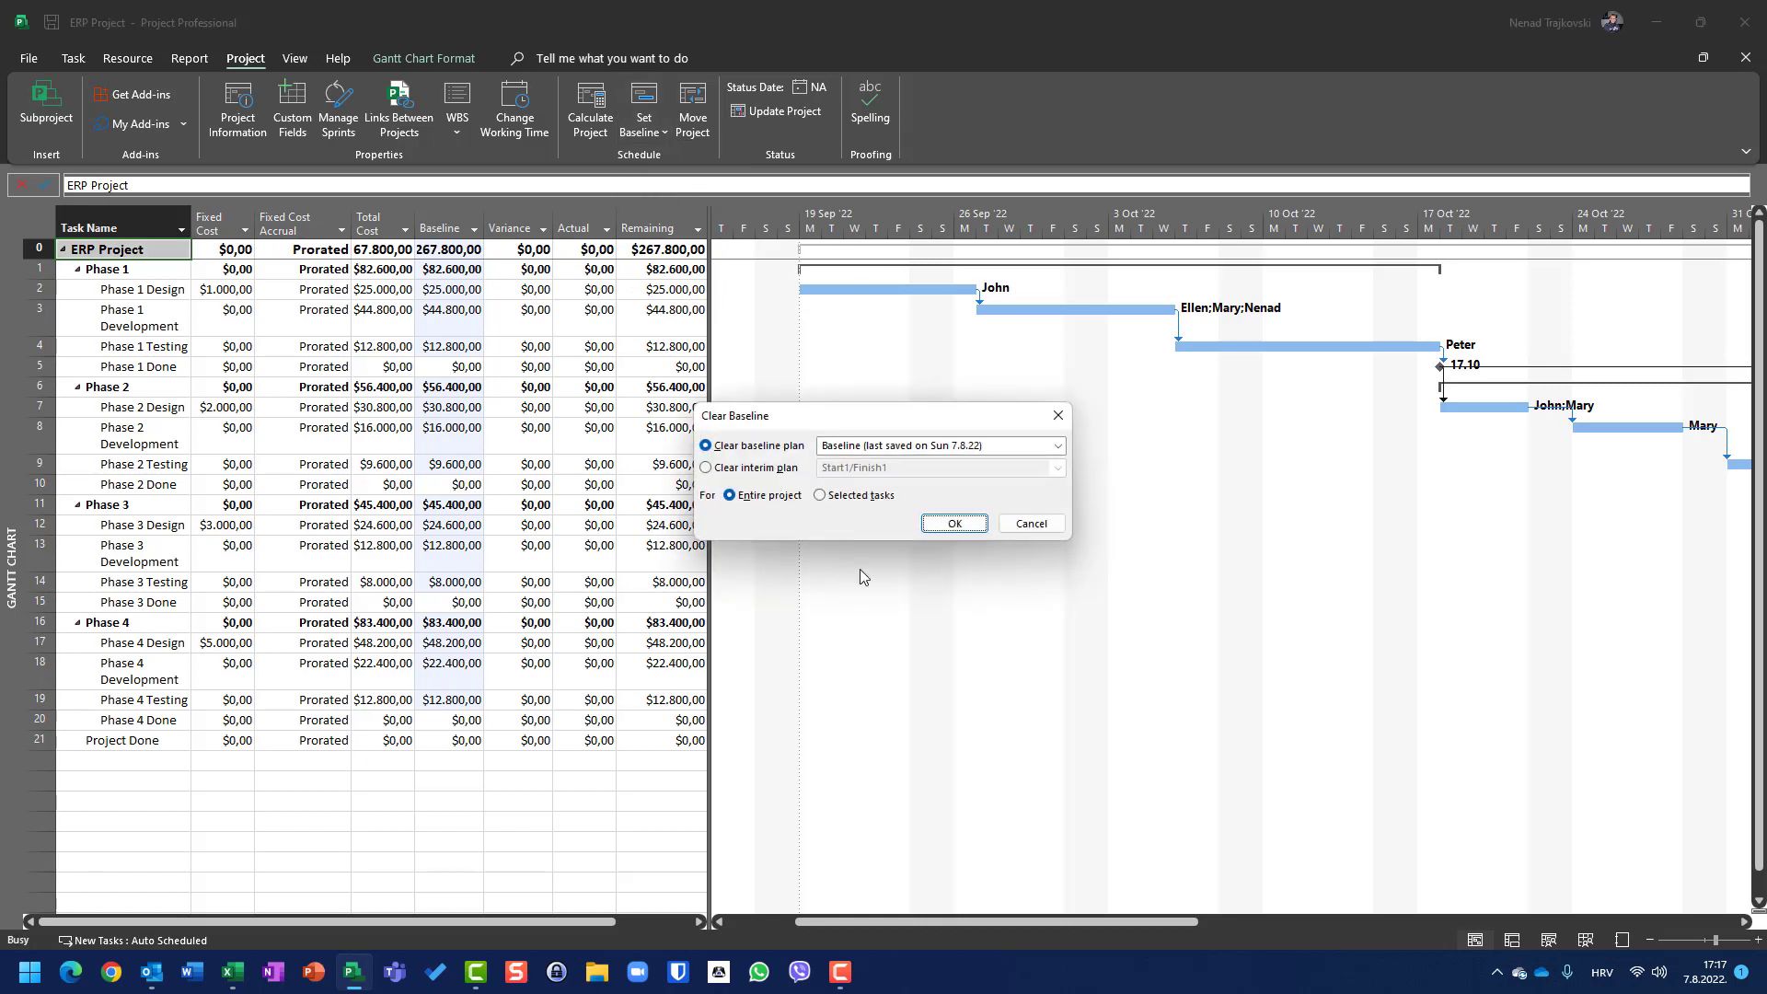
click(951, 526)
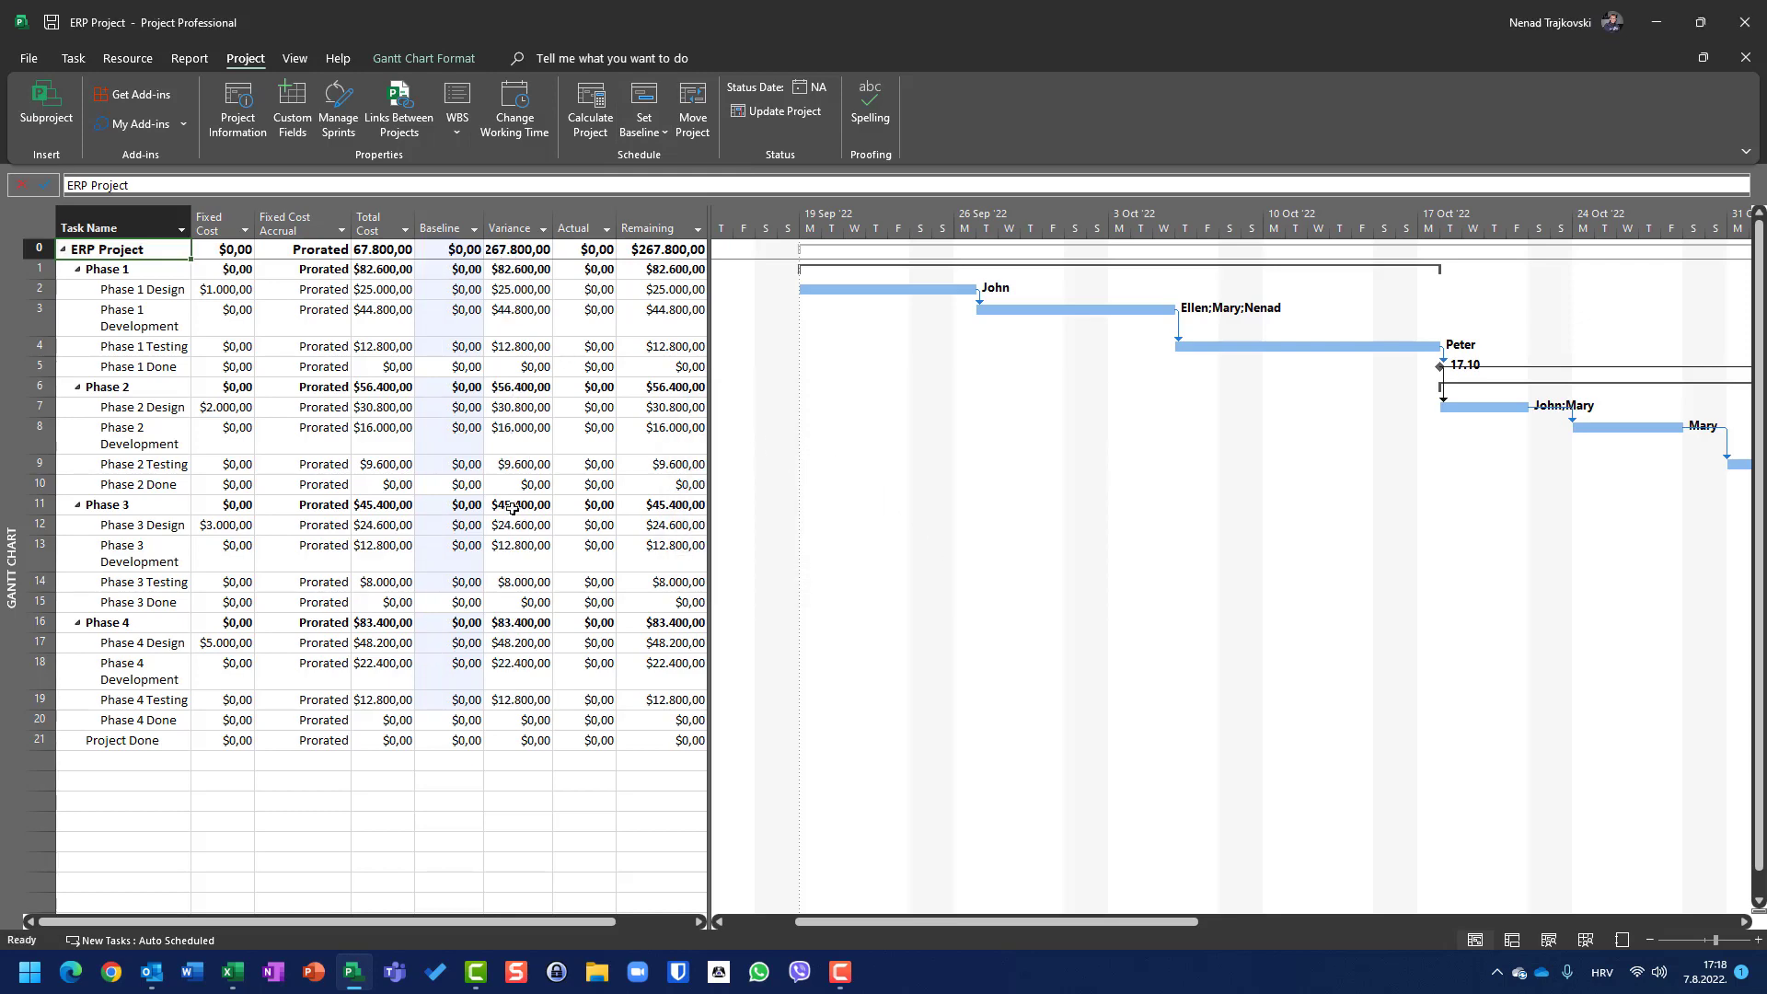
Step: Switch the sheet back to the Entry table
right_click(51, 226)
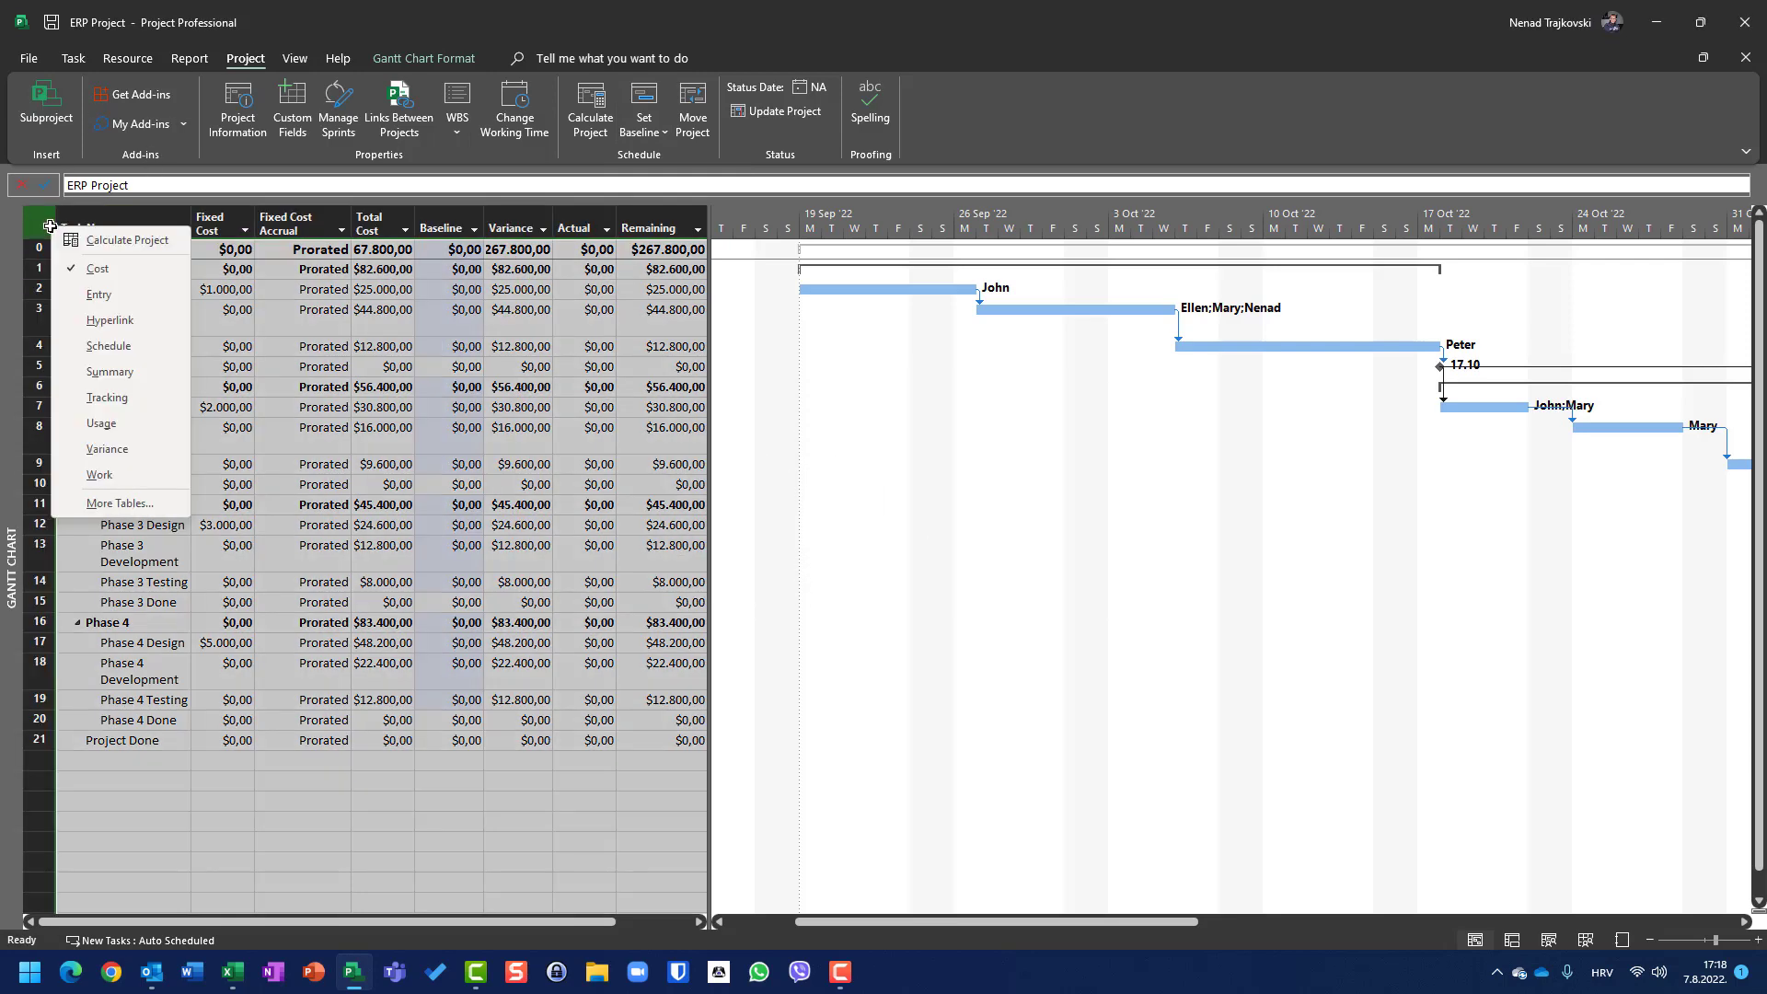
click(77, 294)
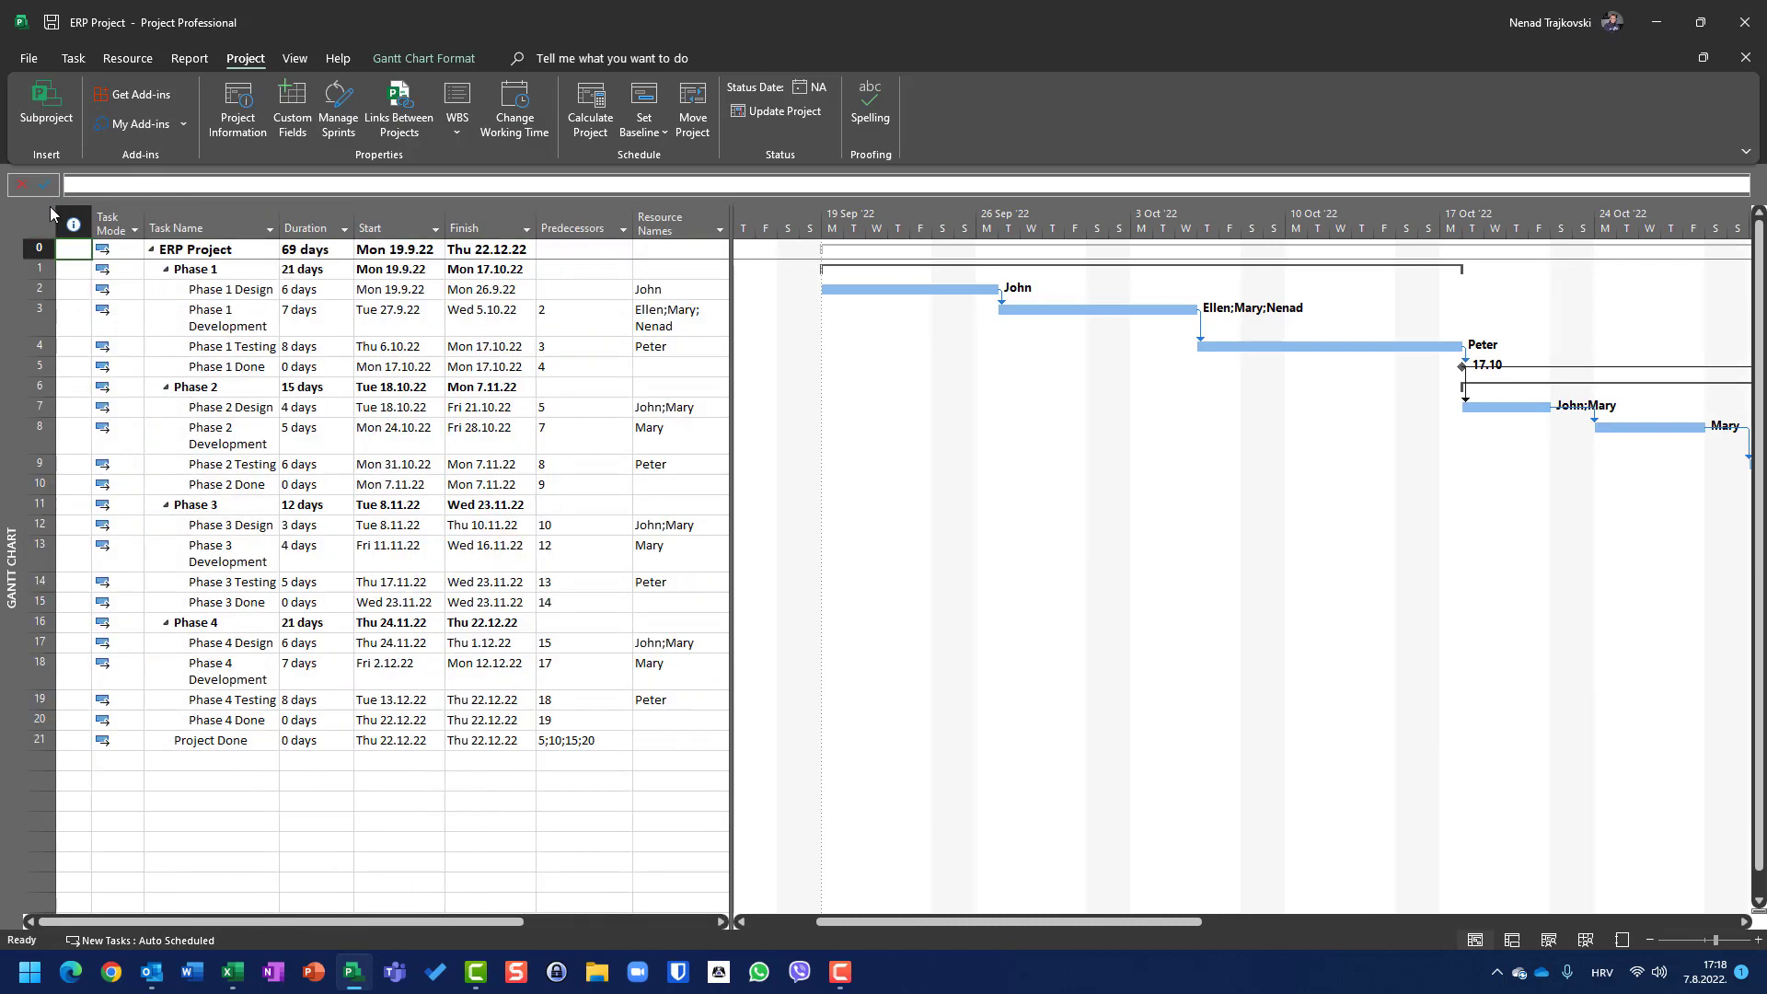
Step: Change the view to Tracking Gantt and scroll the chart to the Phase 1 task
click(74, 58)
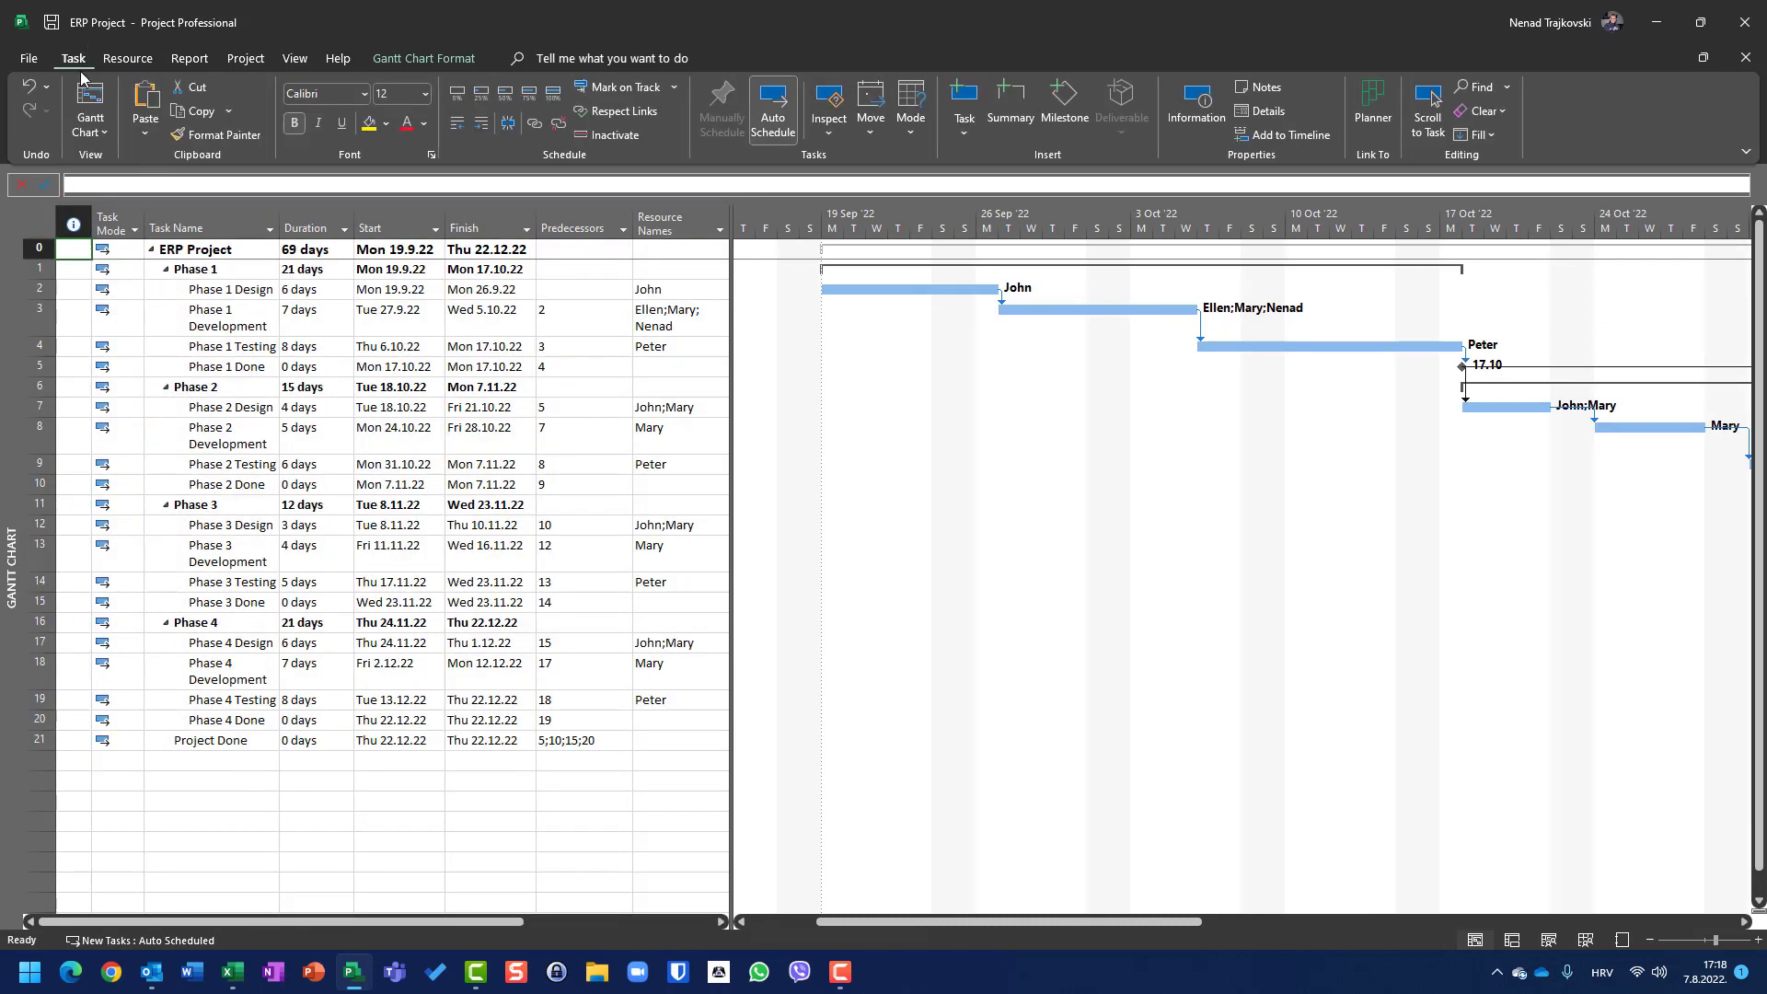
click(105, 134)
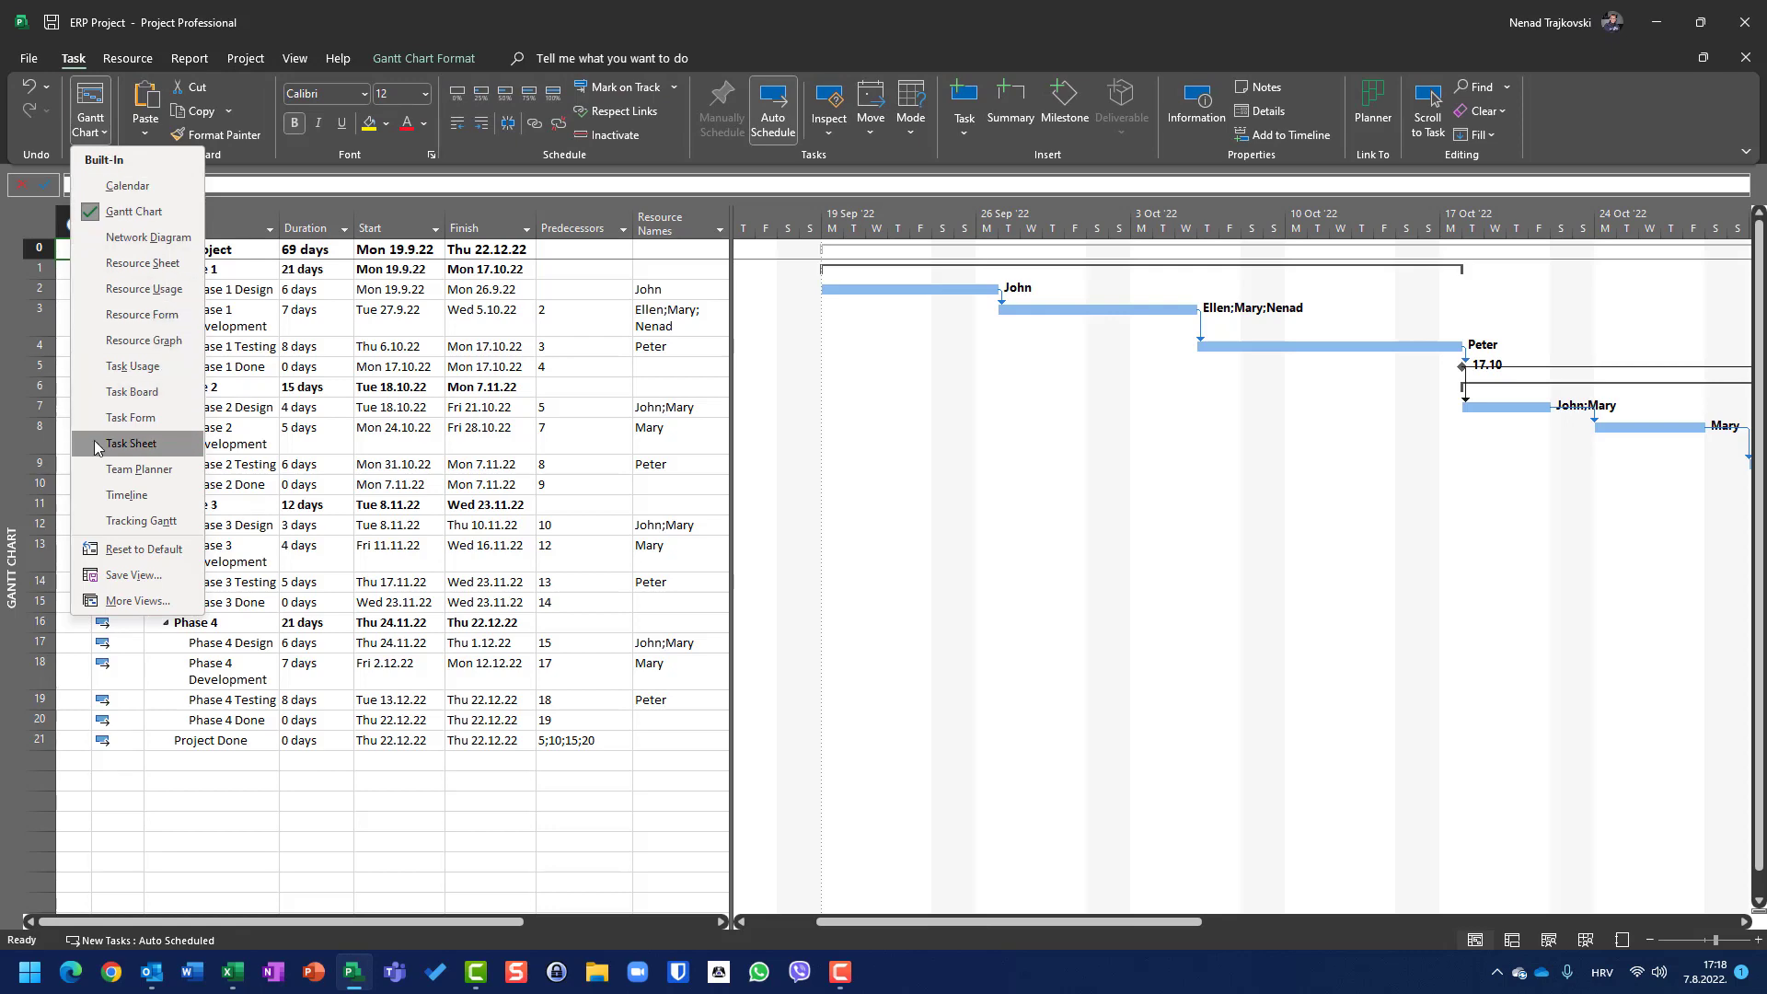
click(141, 521)
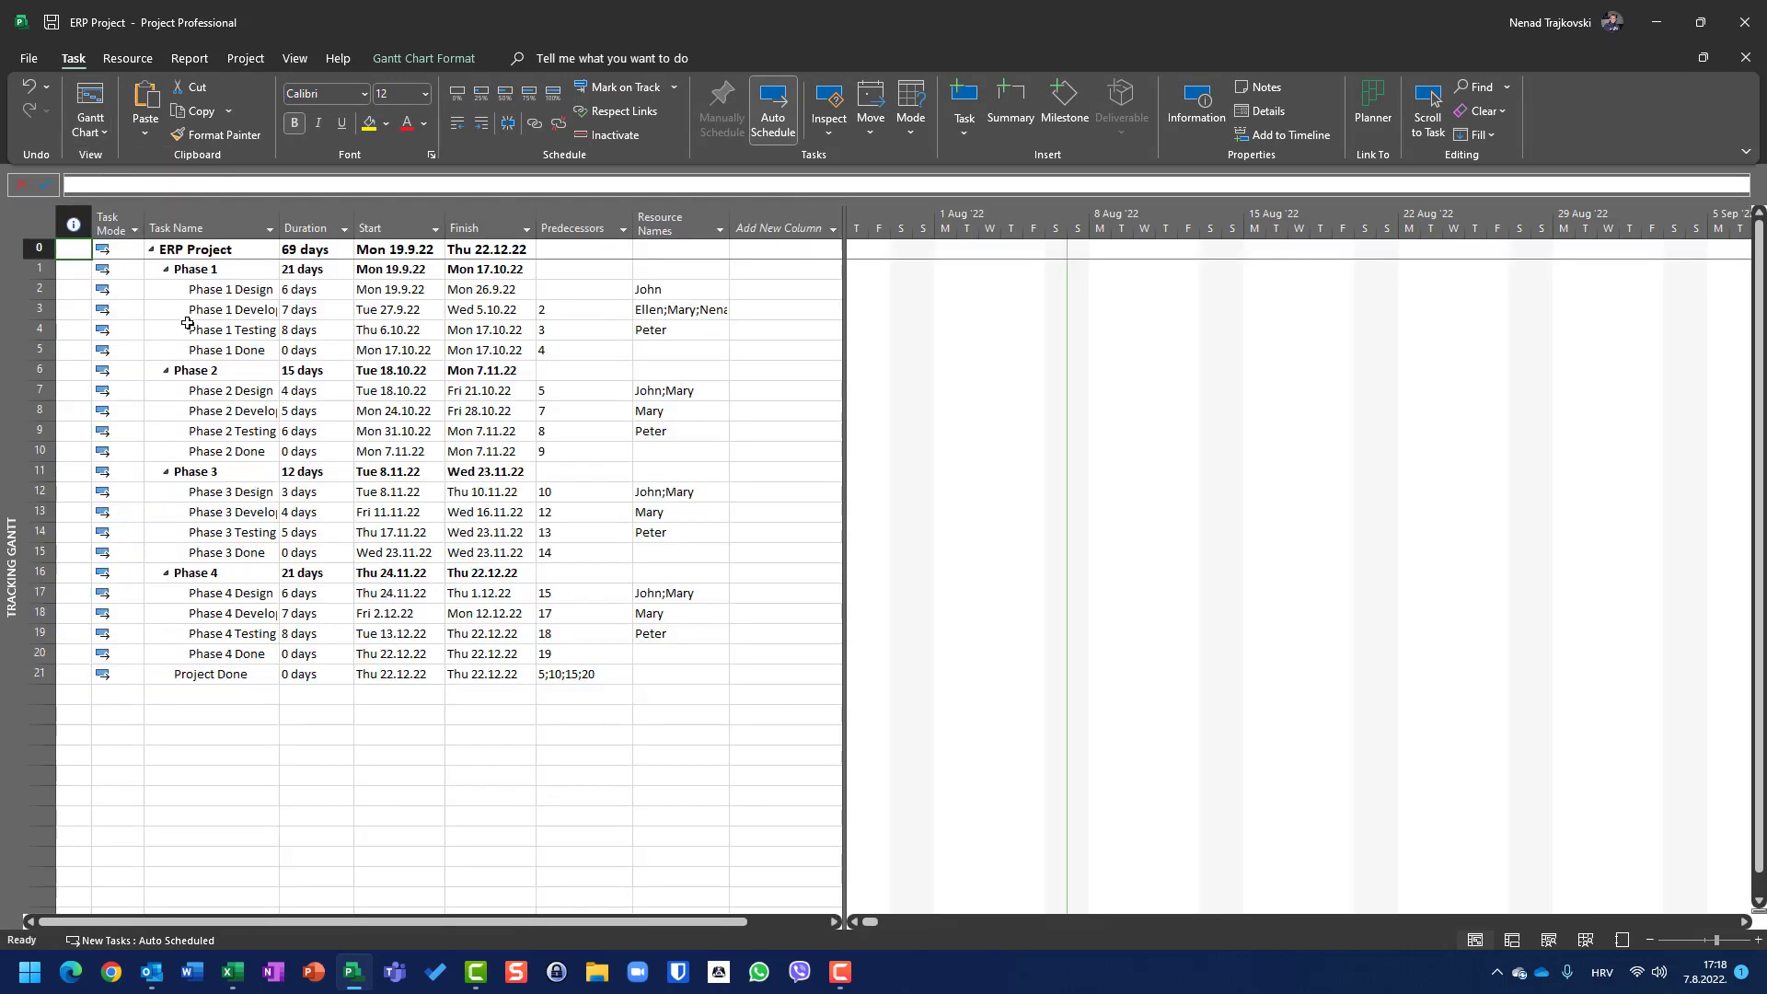
click(198, 269)
right_click(202, 272)
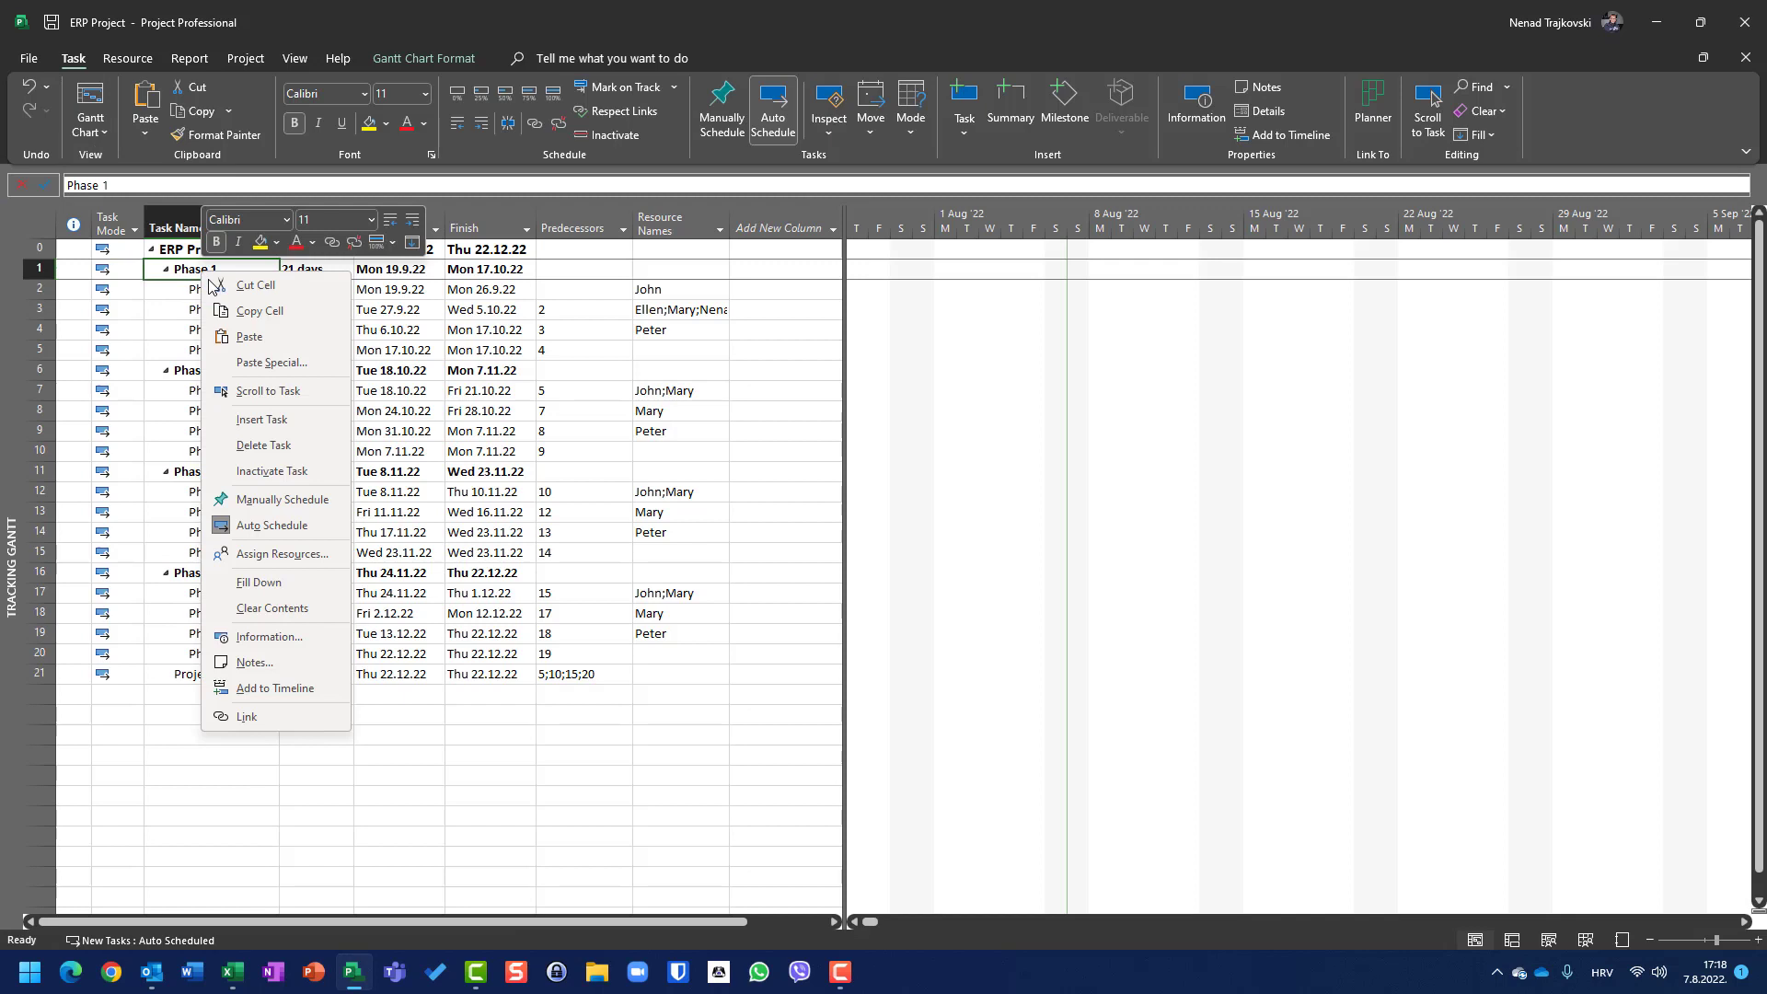
click(269, 397)
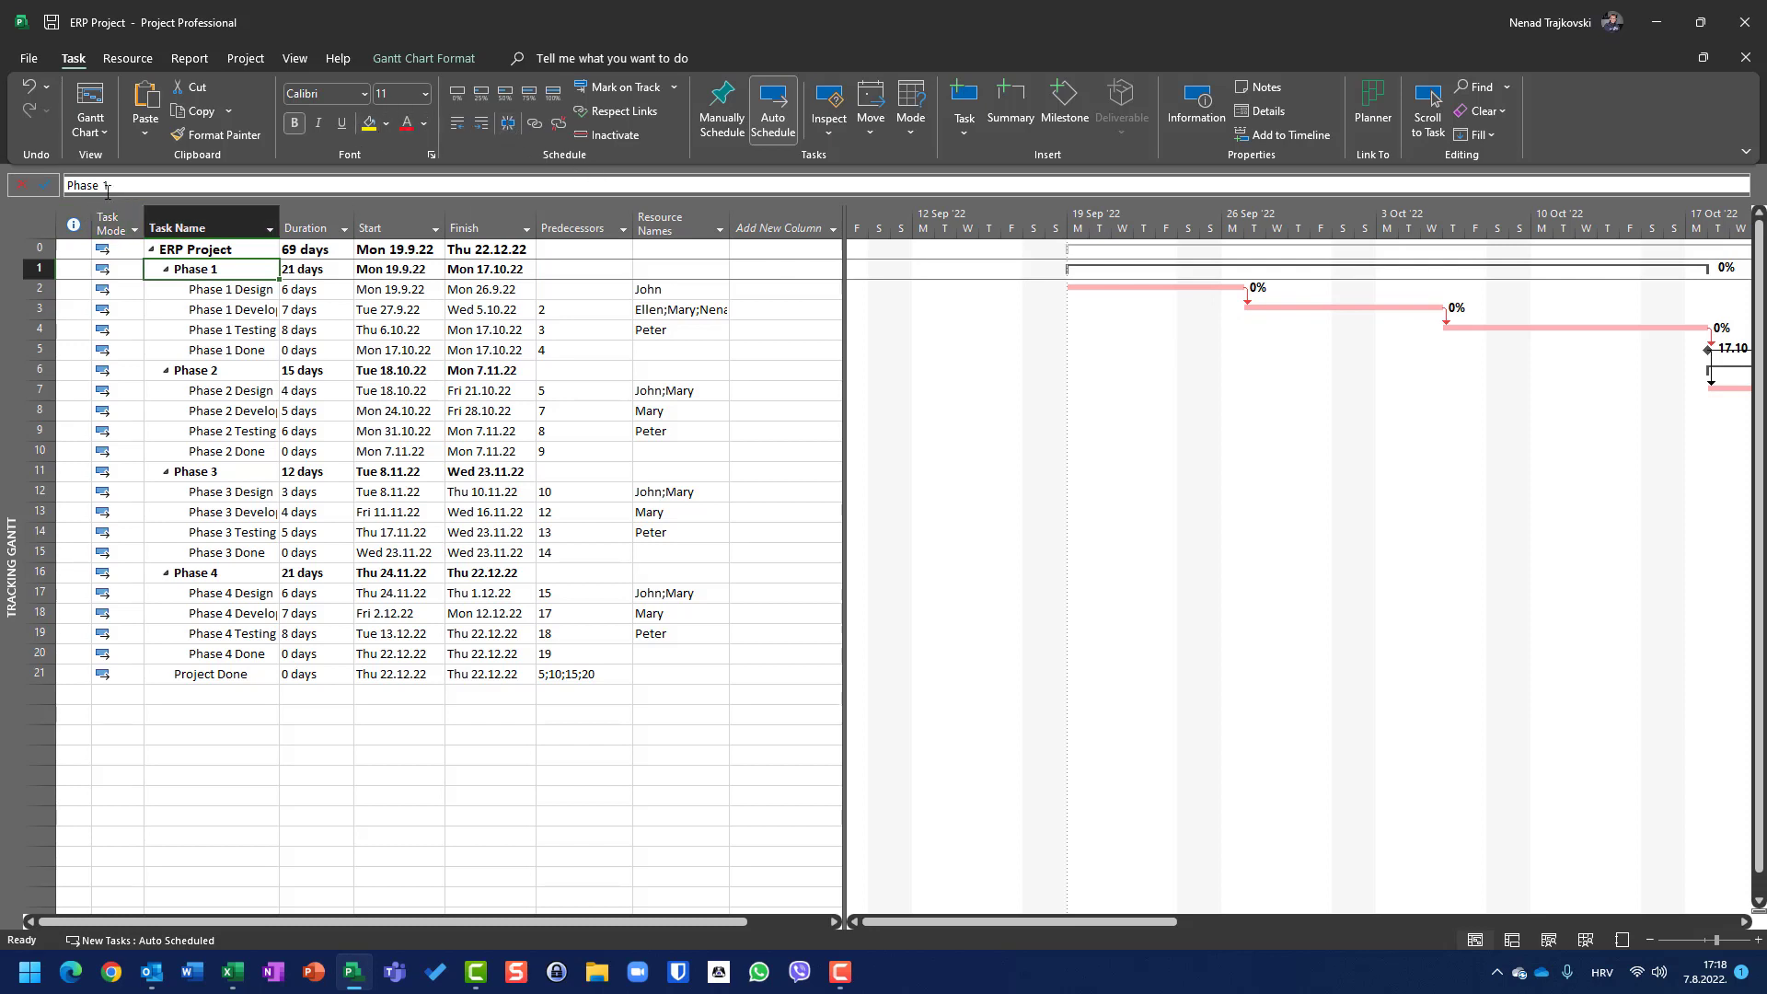
Step: Set a baseline for the entire project
click(237, 61)
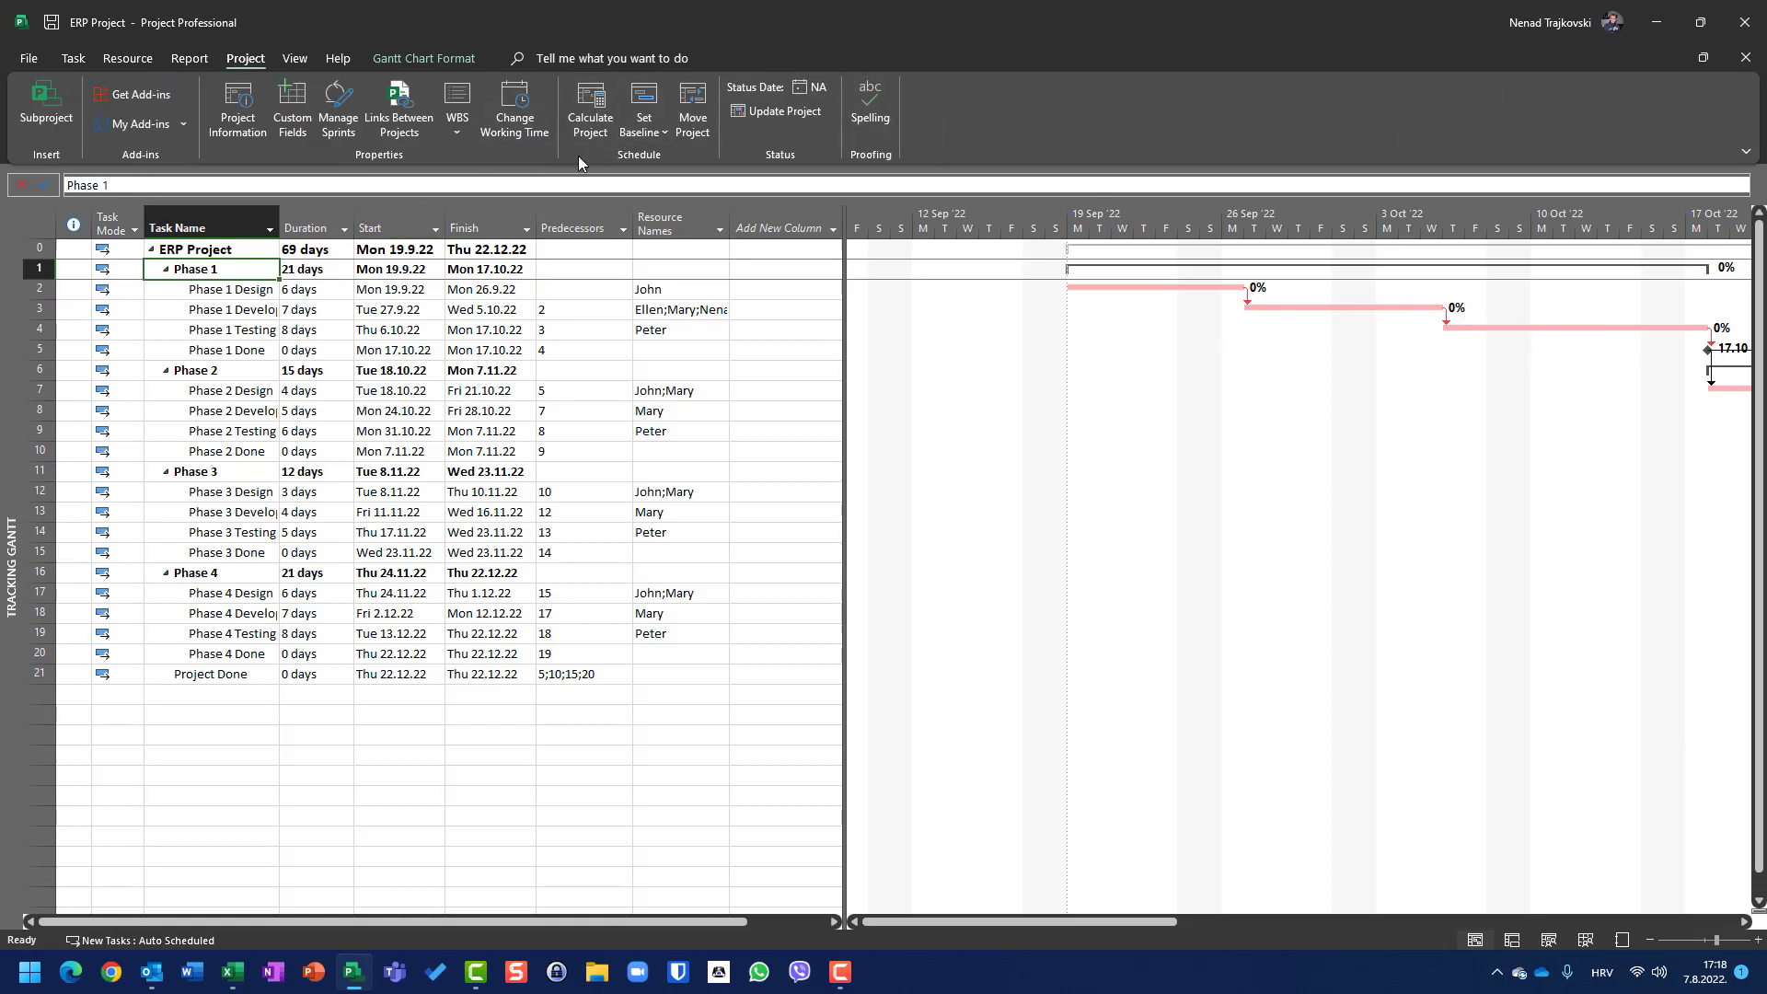
click(642, 133)
click(670, 158)
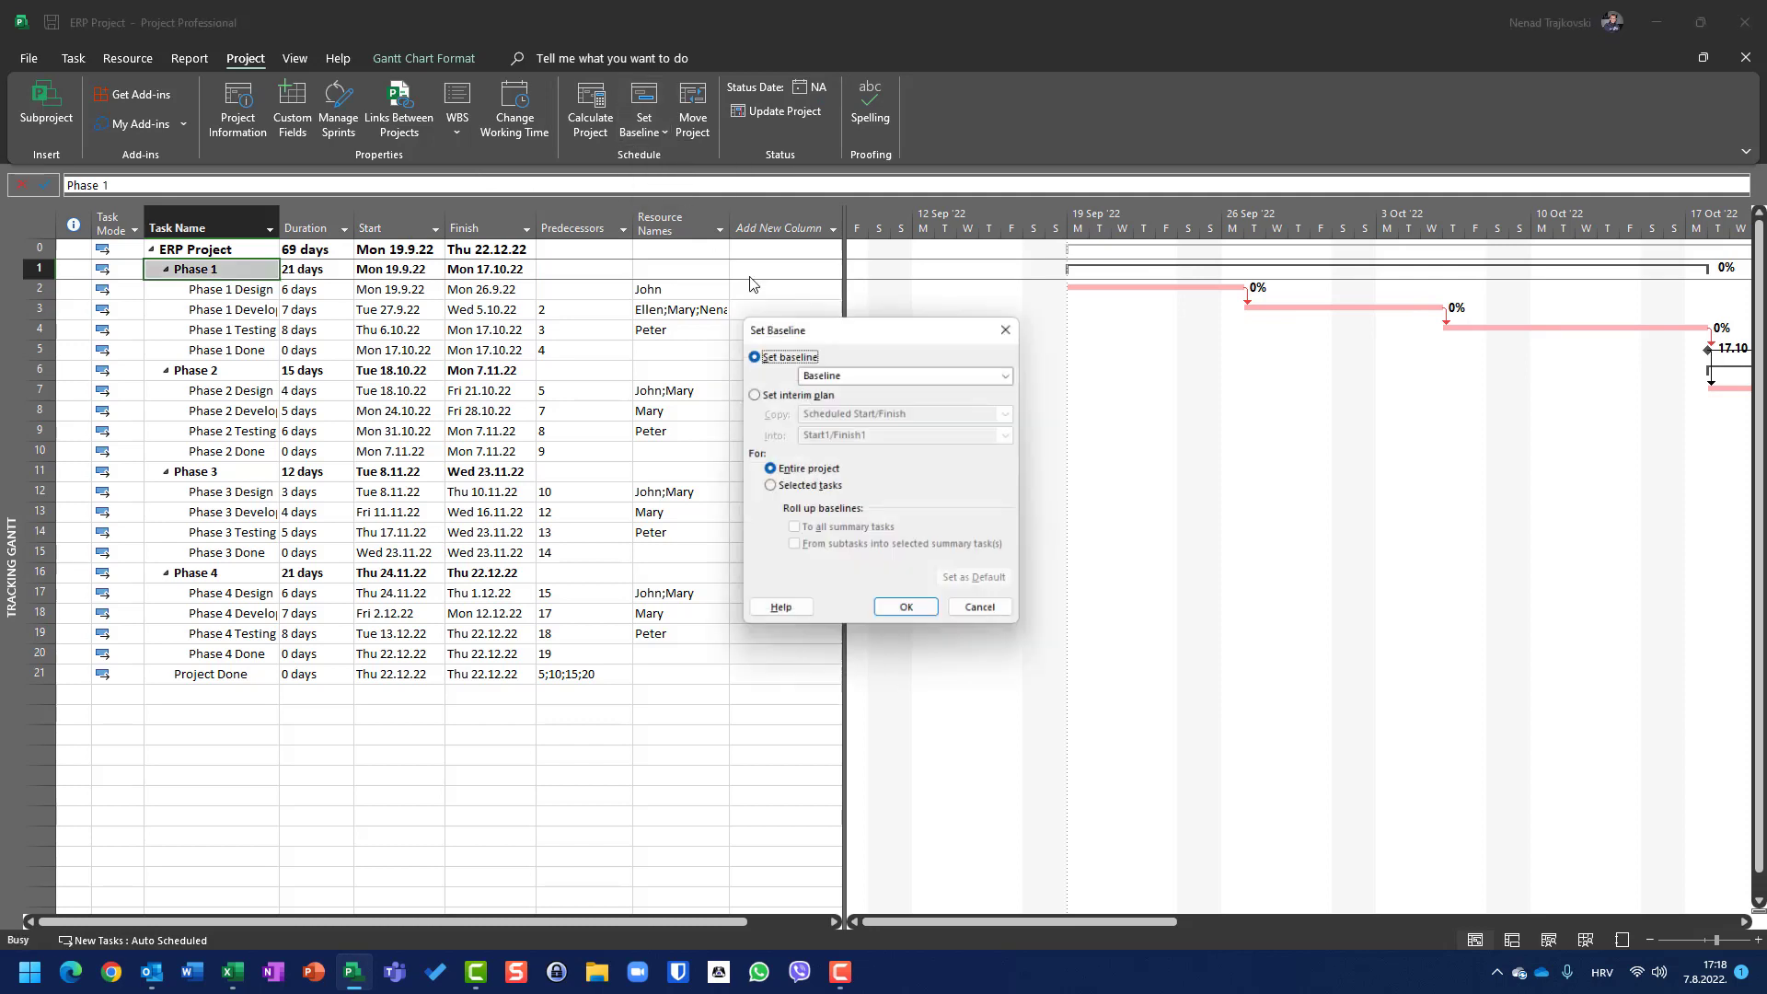
click(923, 616)
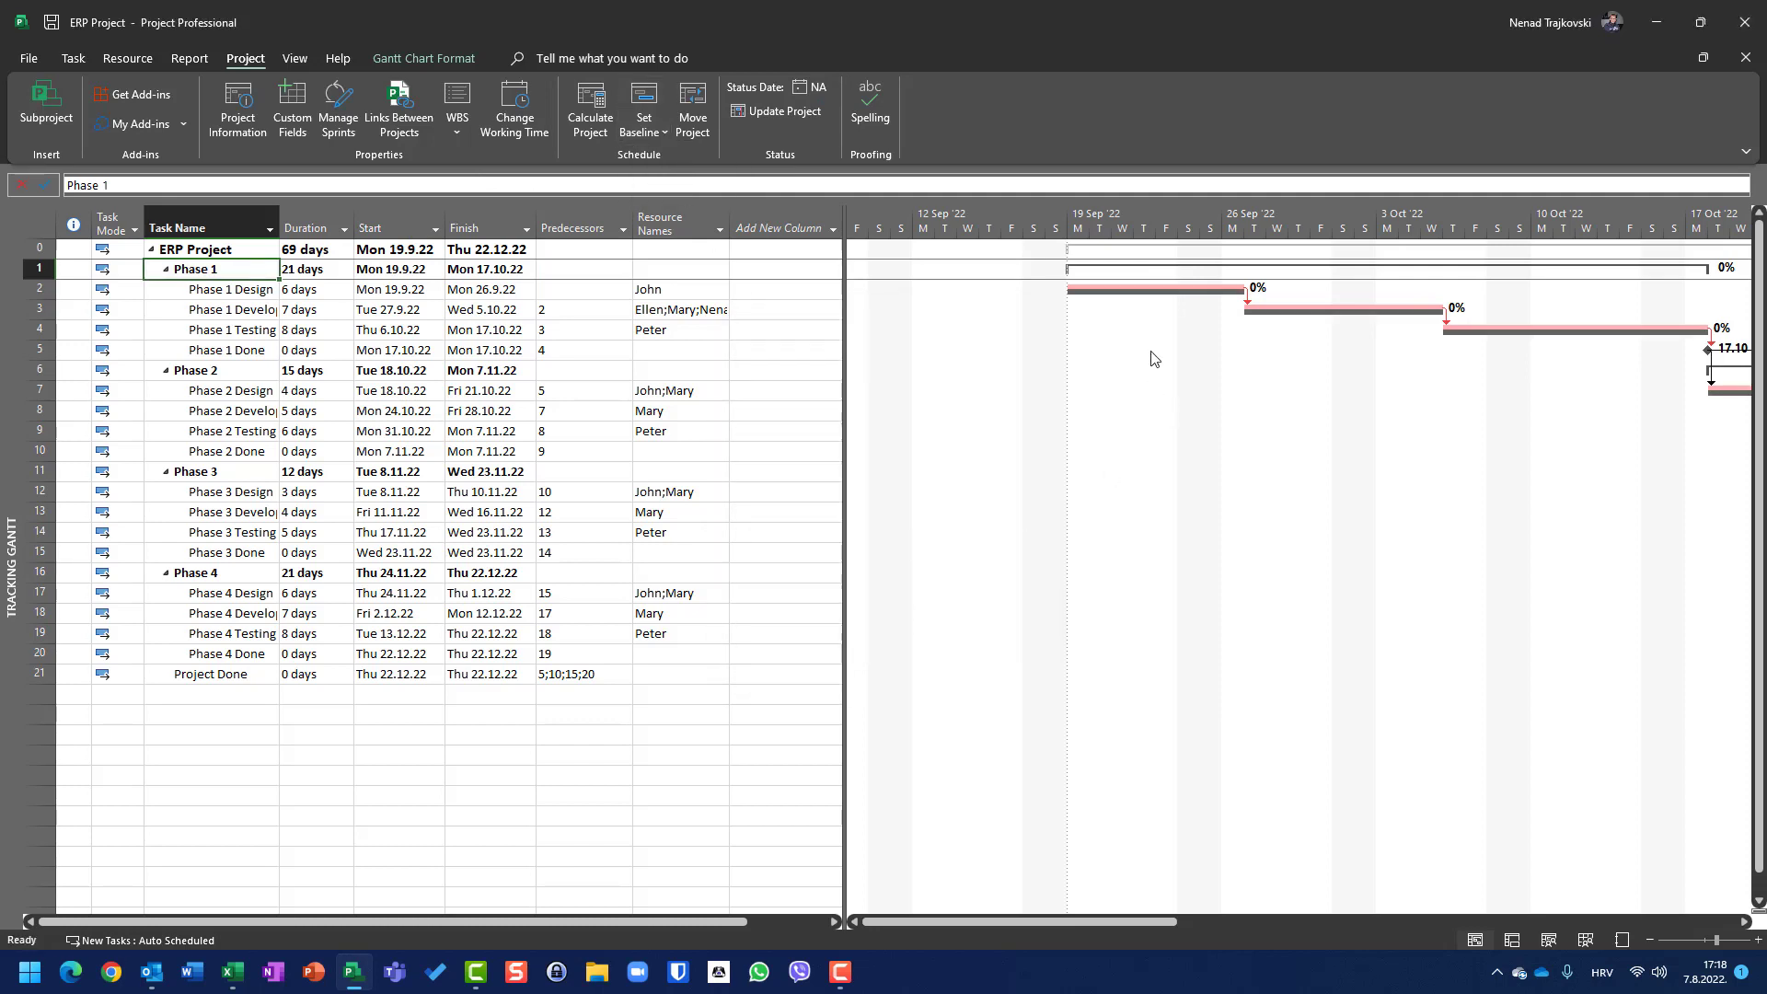
Step: Clear the baseline plan for the entire project
mouse_move(1126, 298)
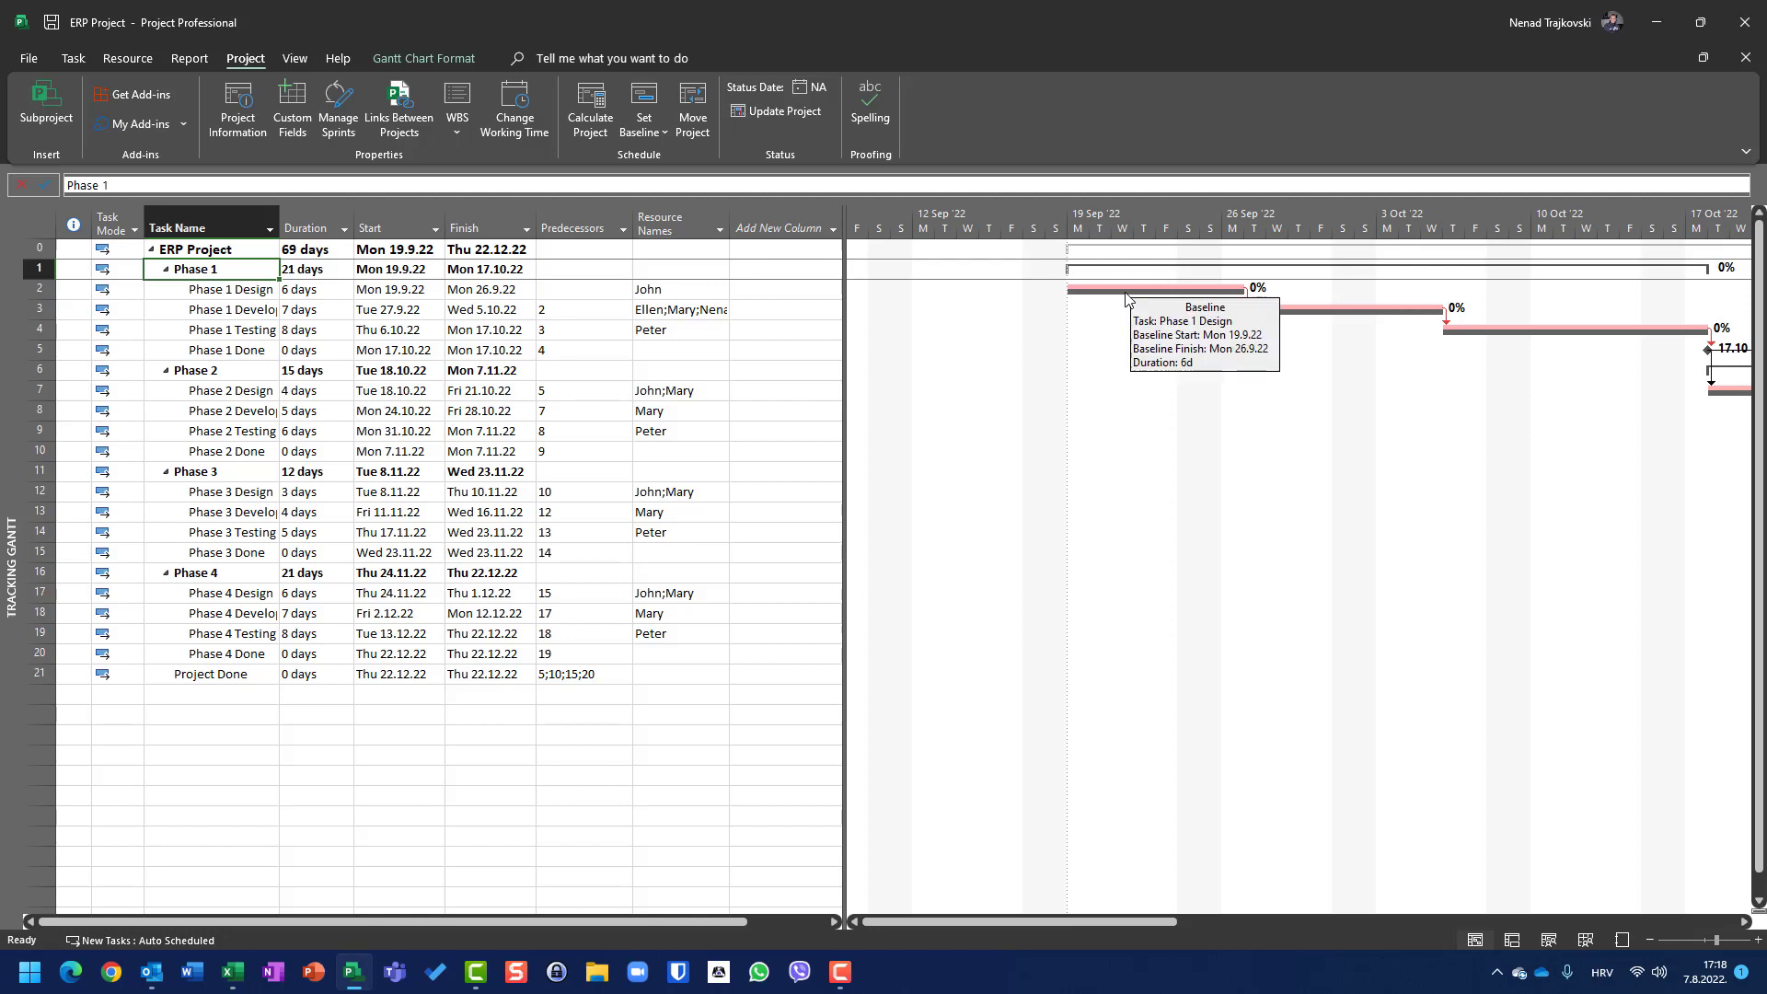
click(645, 125)
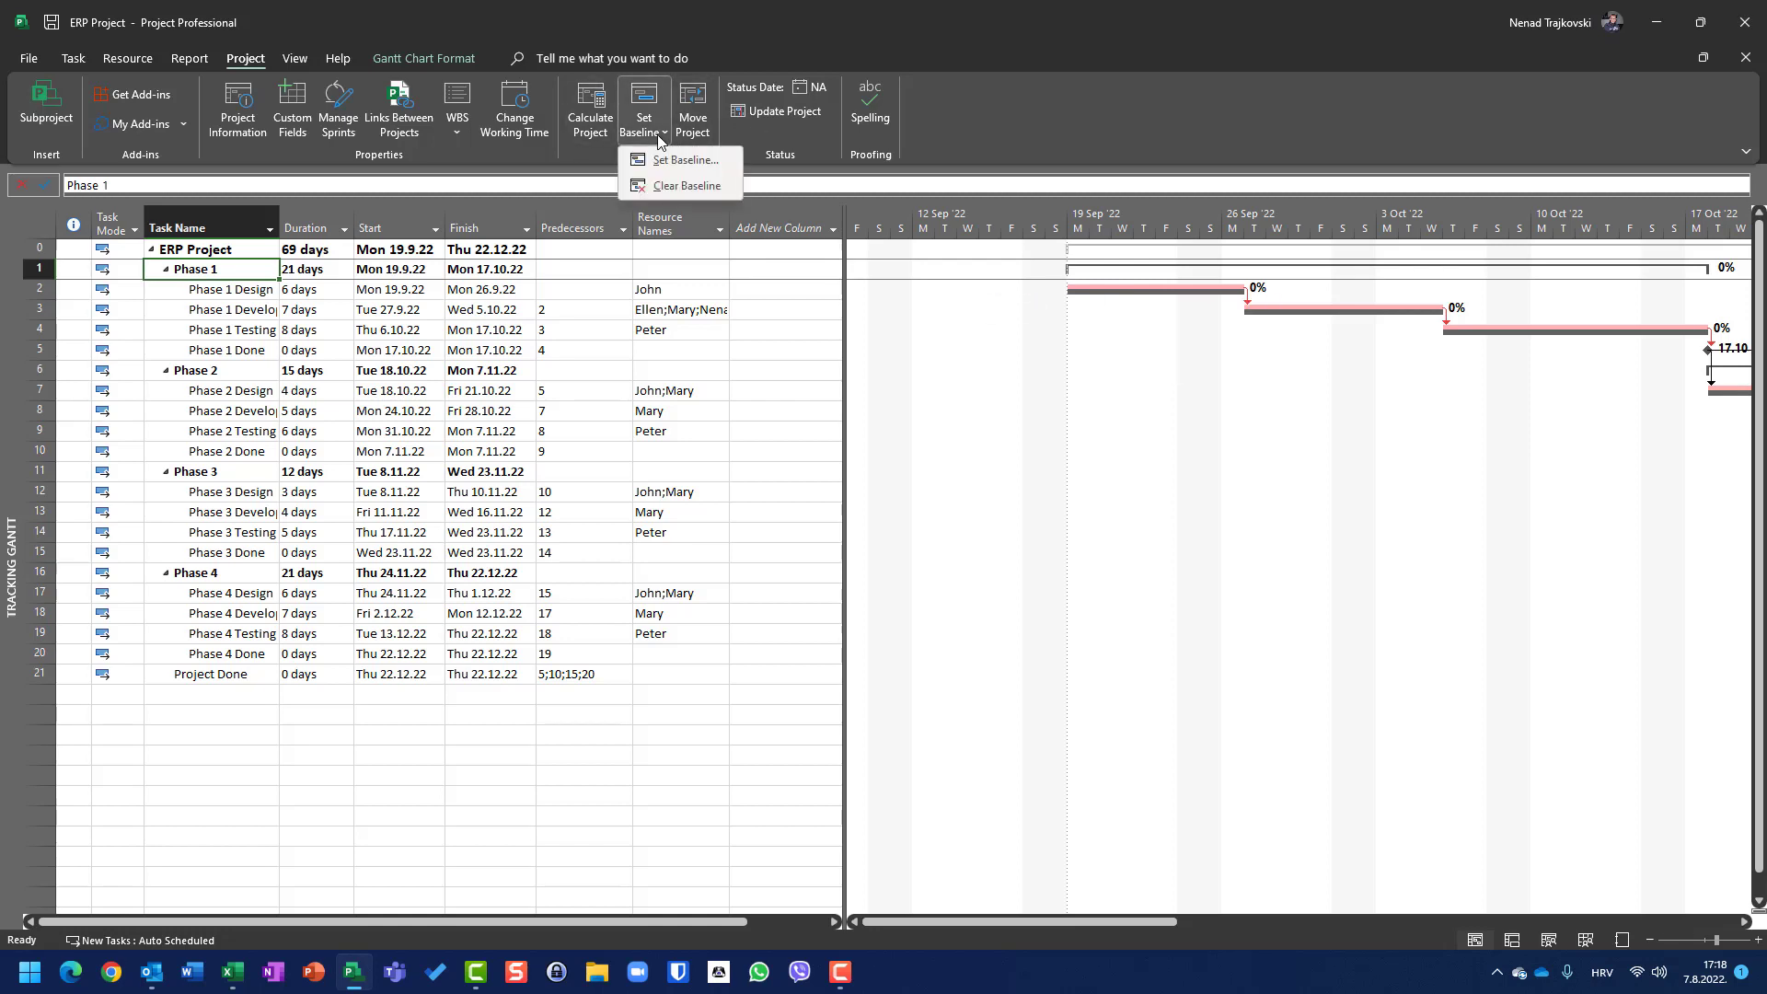
click(677, 186)
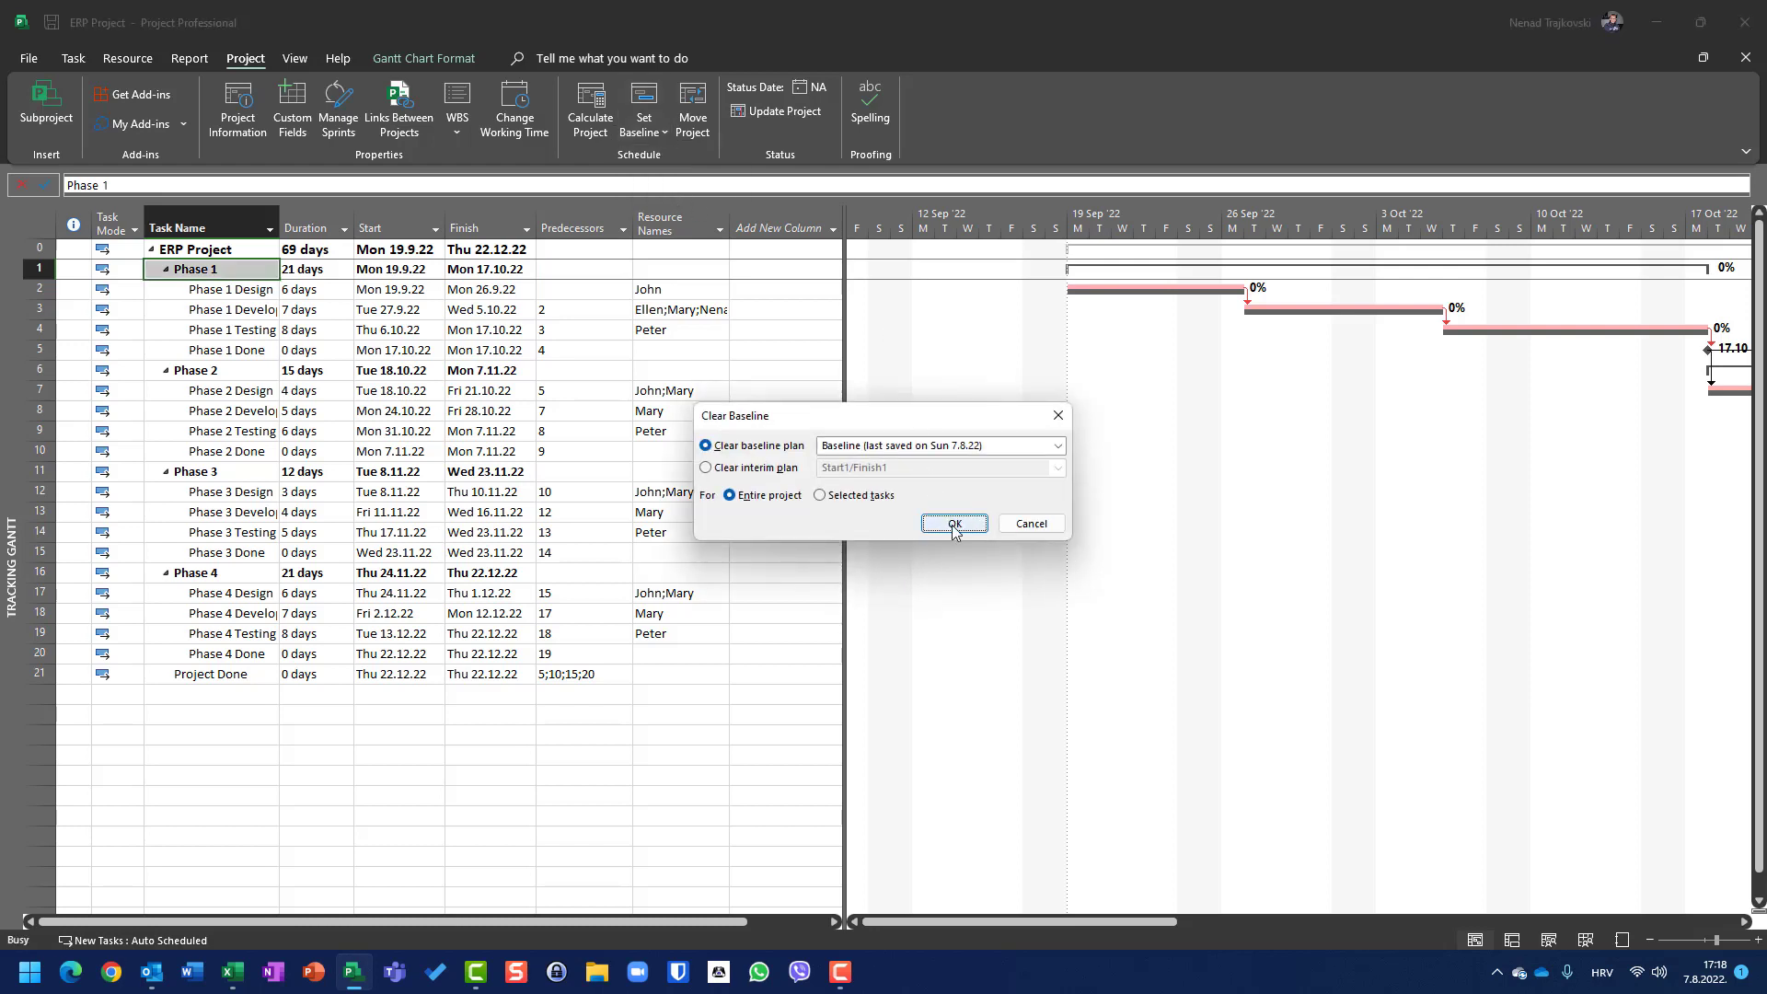
click(954, 531)
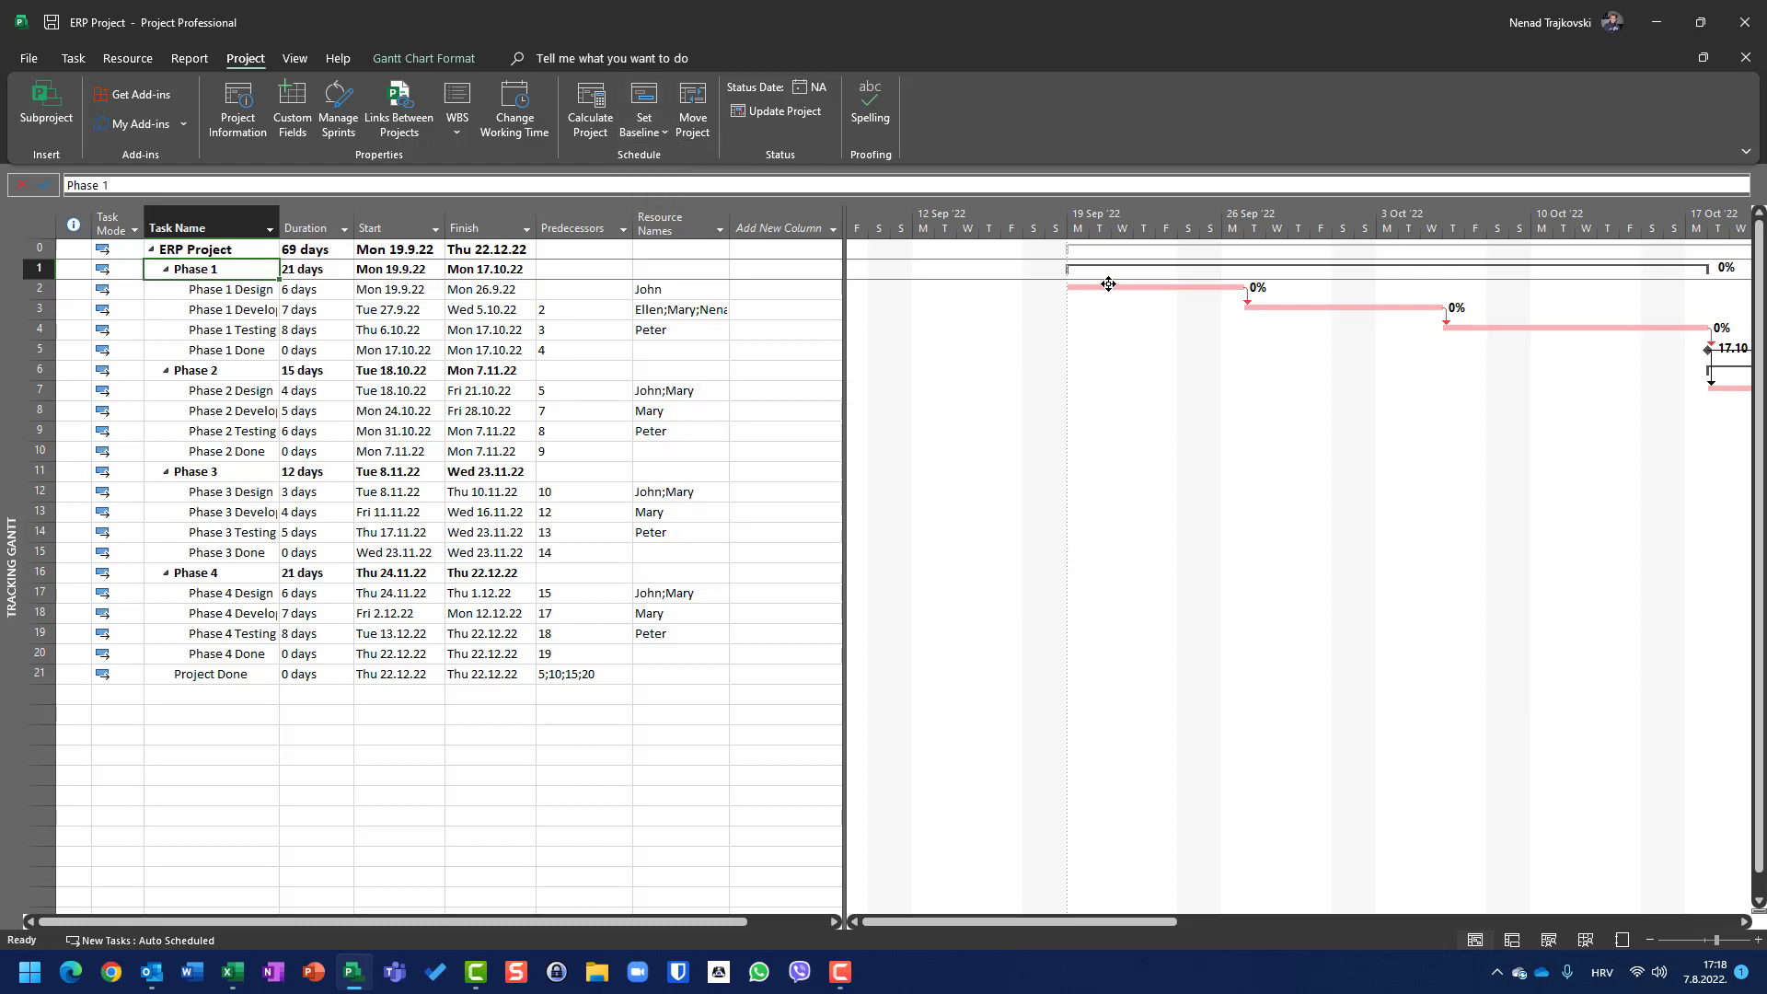
Step: Set the baseline again for the entire project
mouse_move(1130, 297)
click(665, 135)
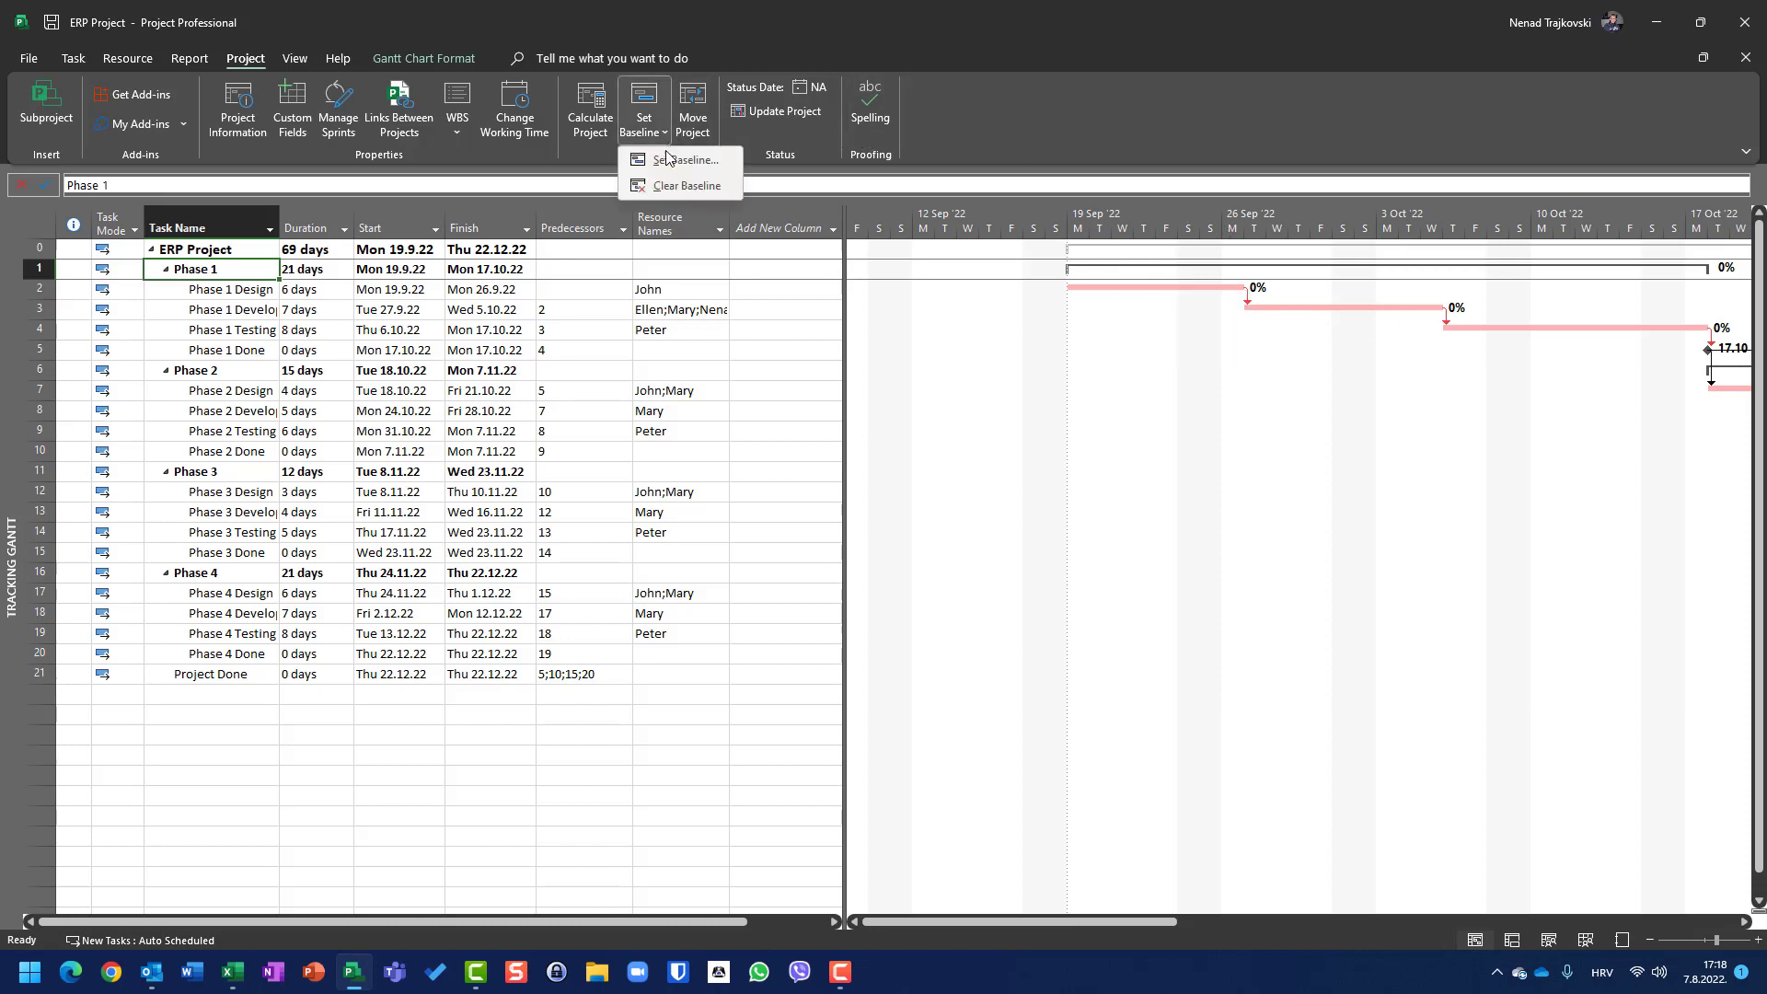
click(676, 158)
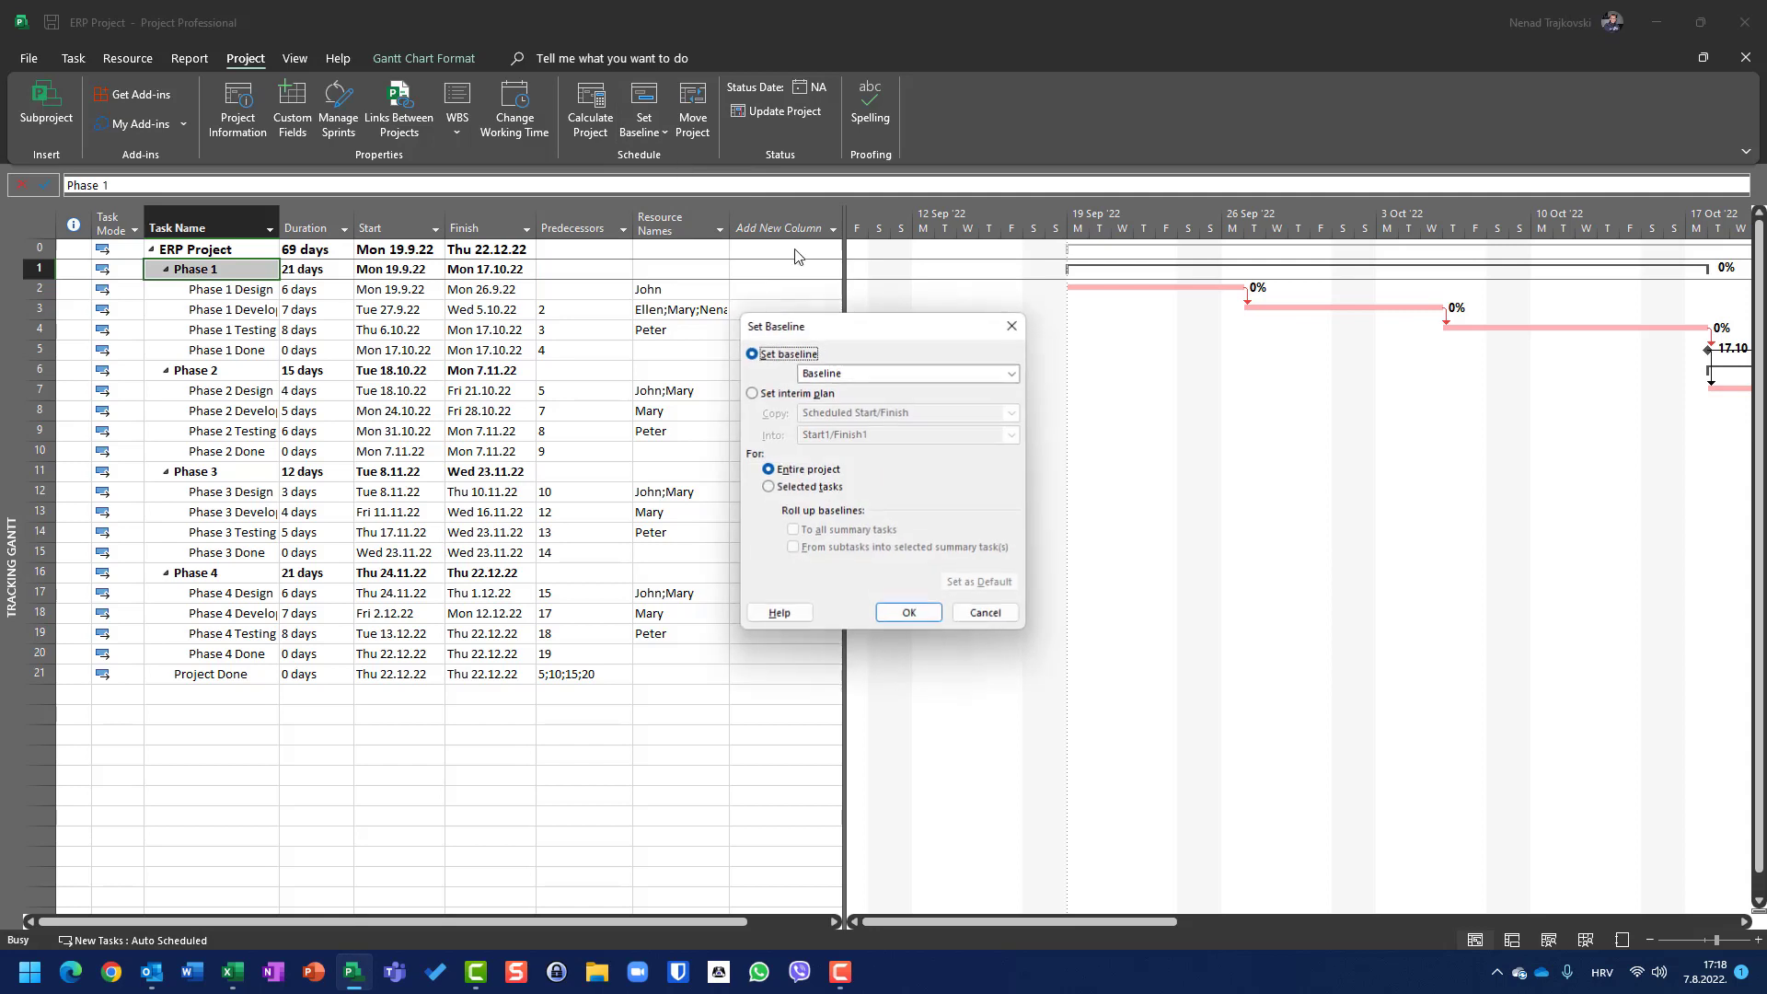
click(908, 612)
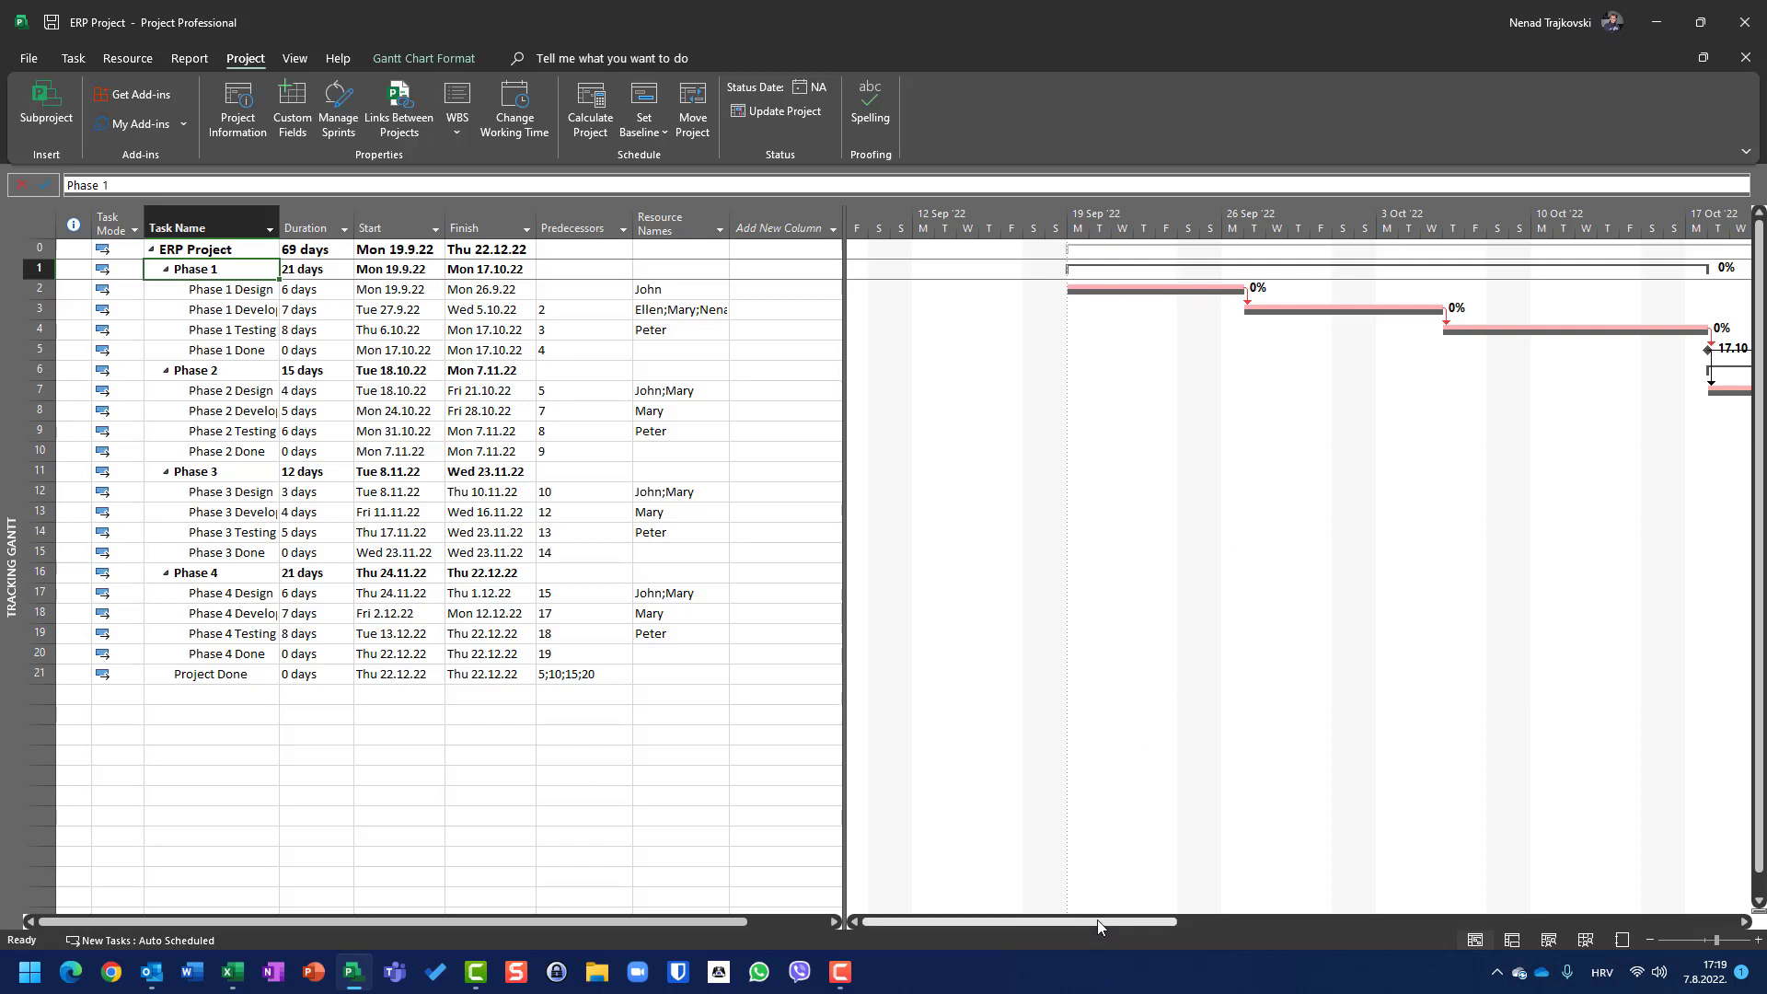
Step: Change the duration of Phase 1 Design to 10 days
drag(1098, 920, 1160, 914)
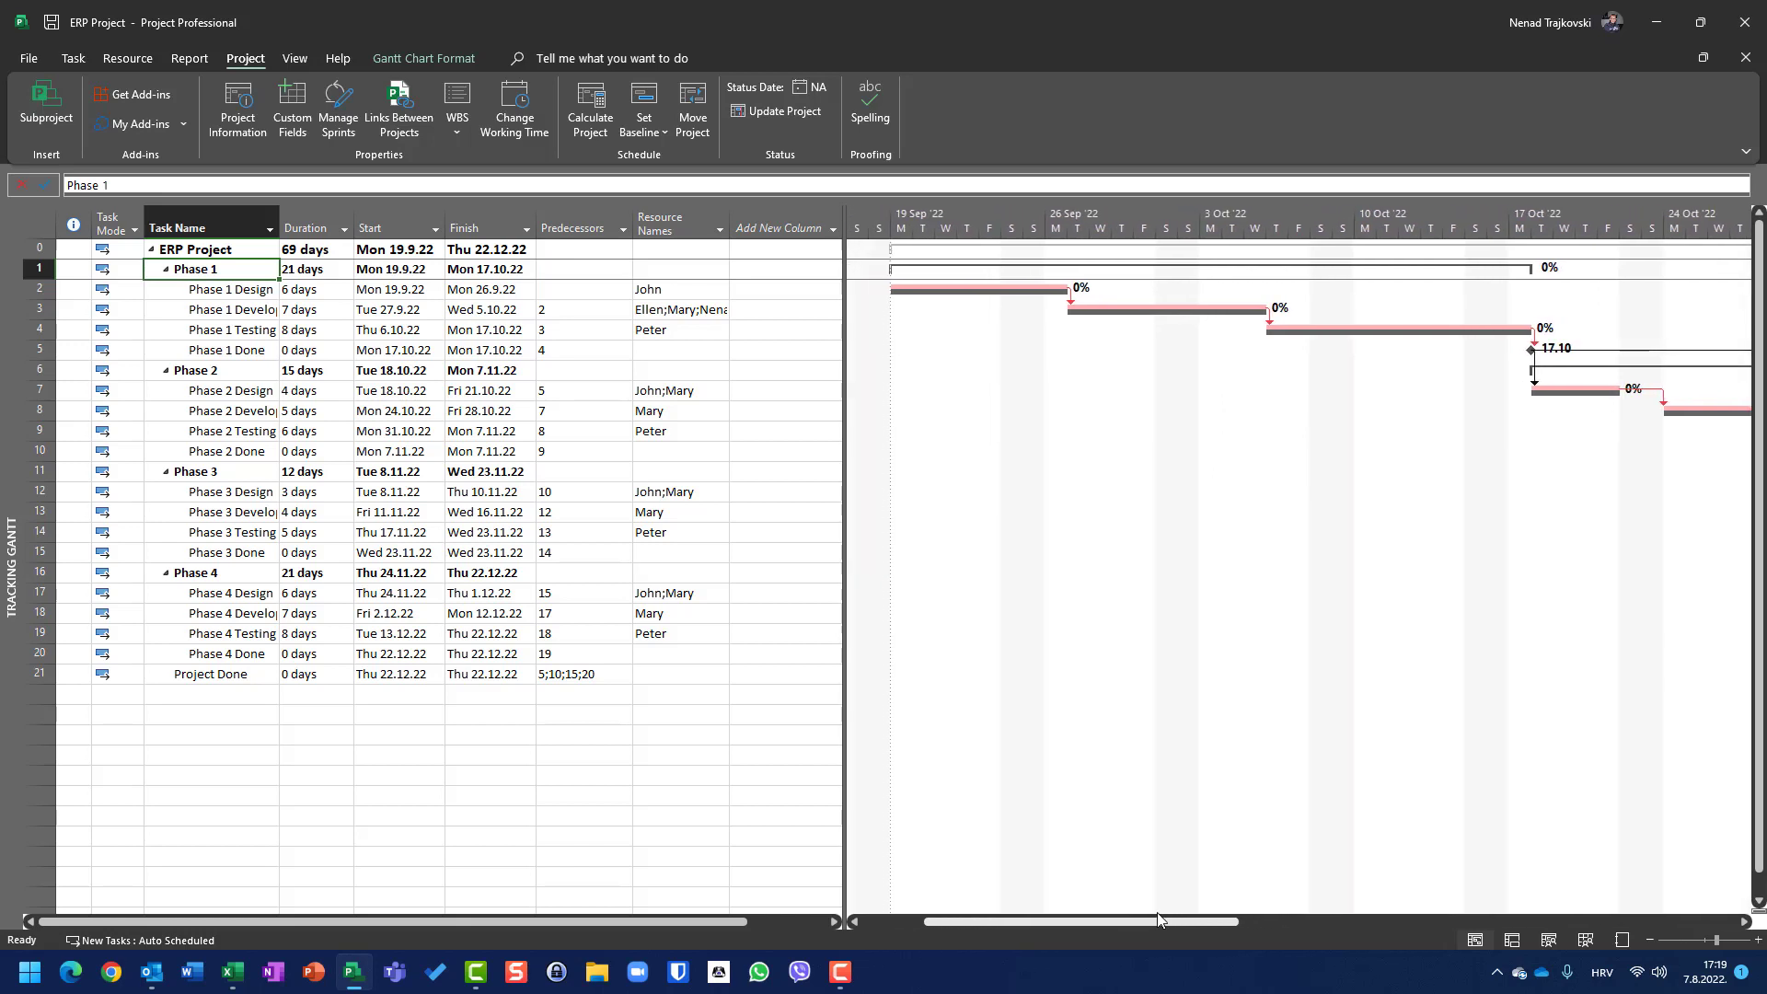
click(314, 293)
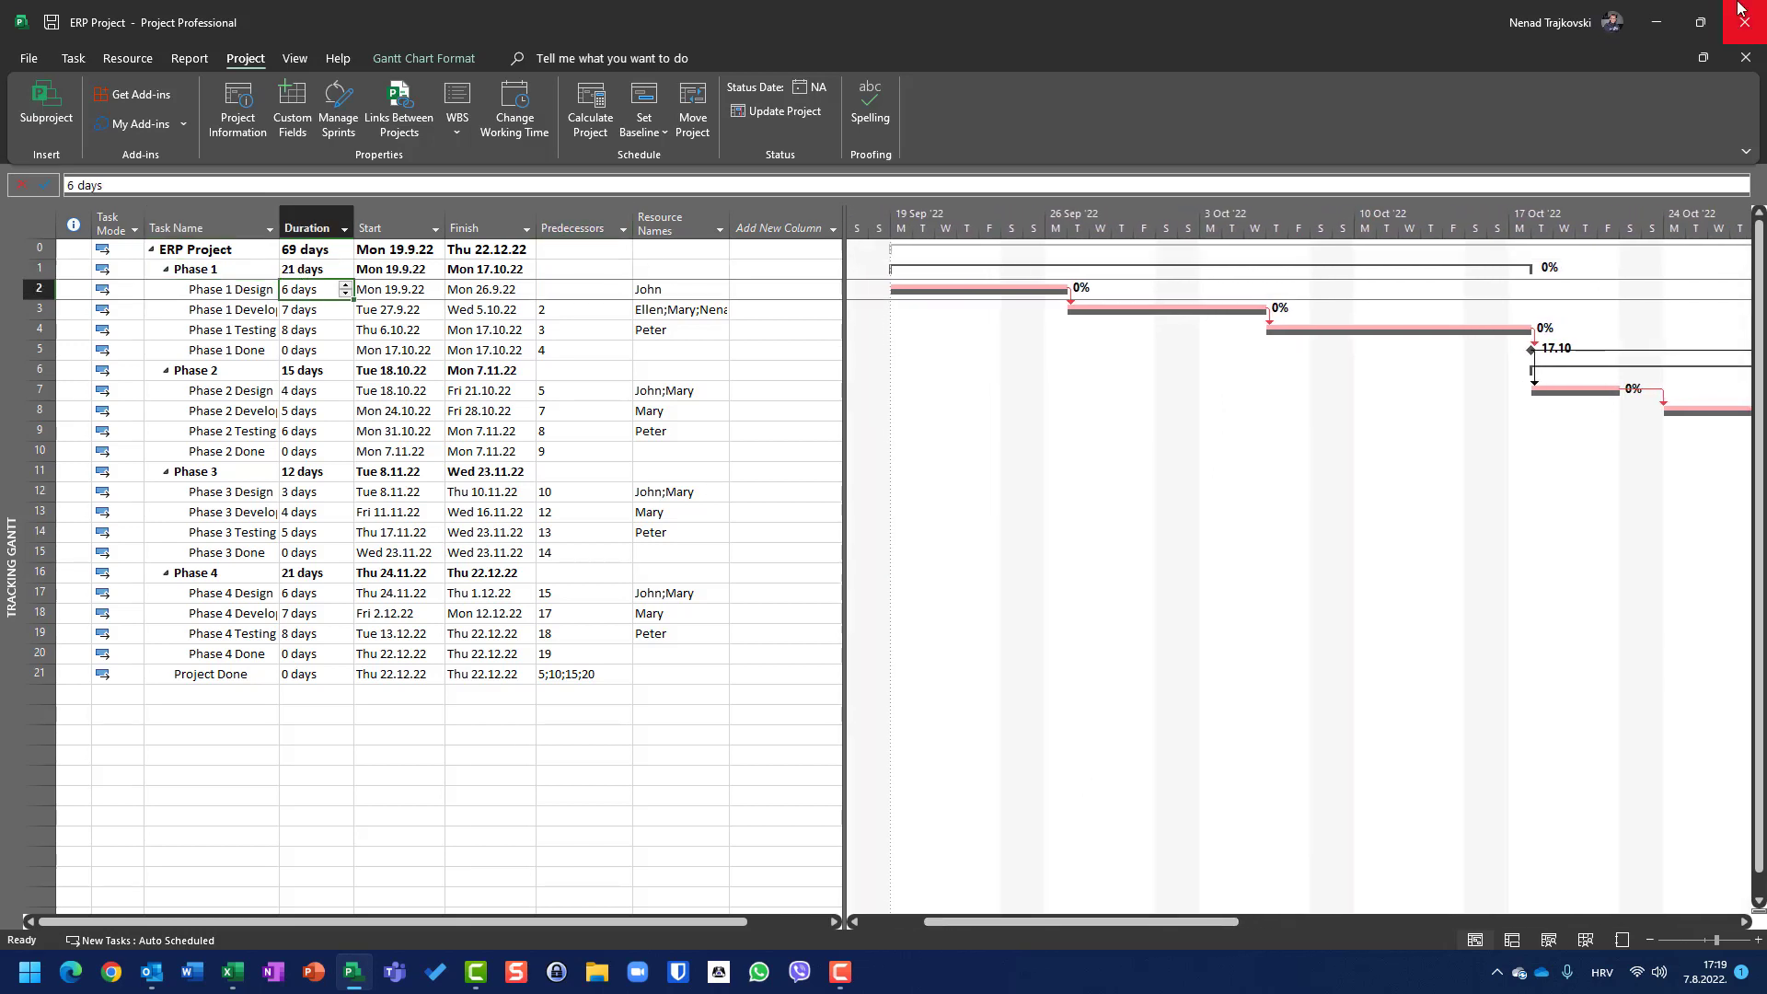
text(10)
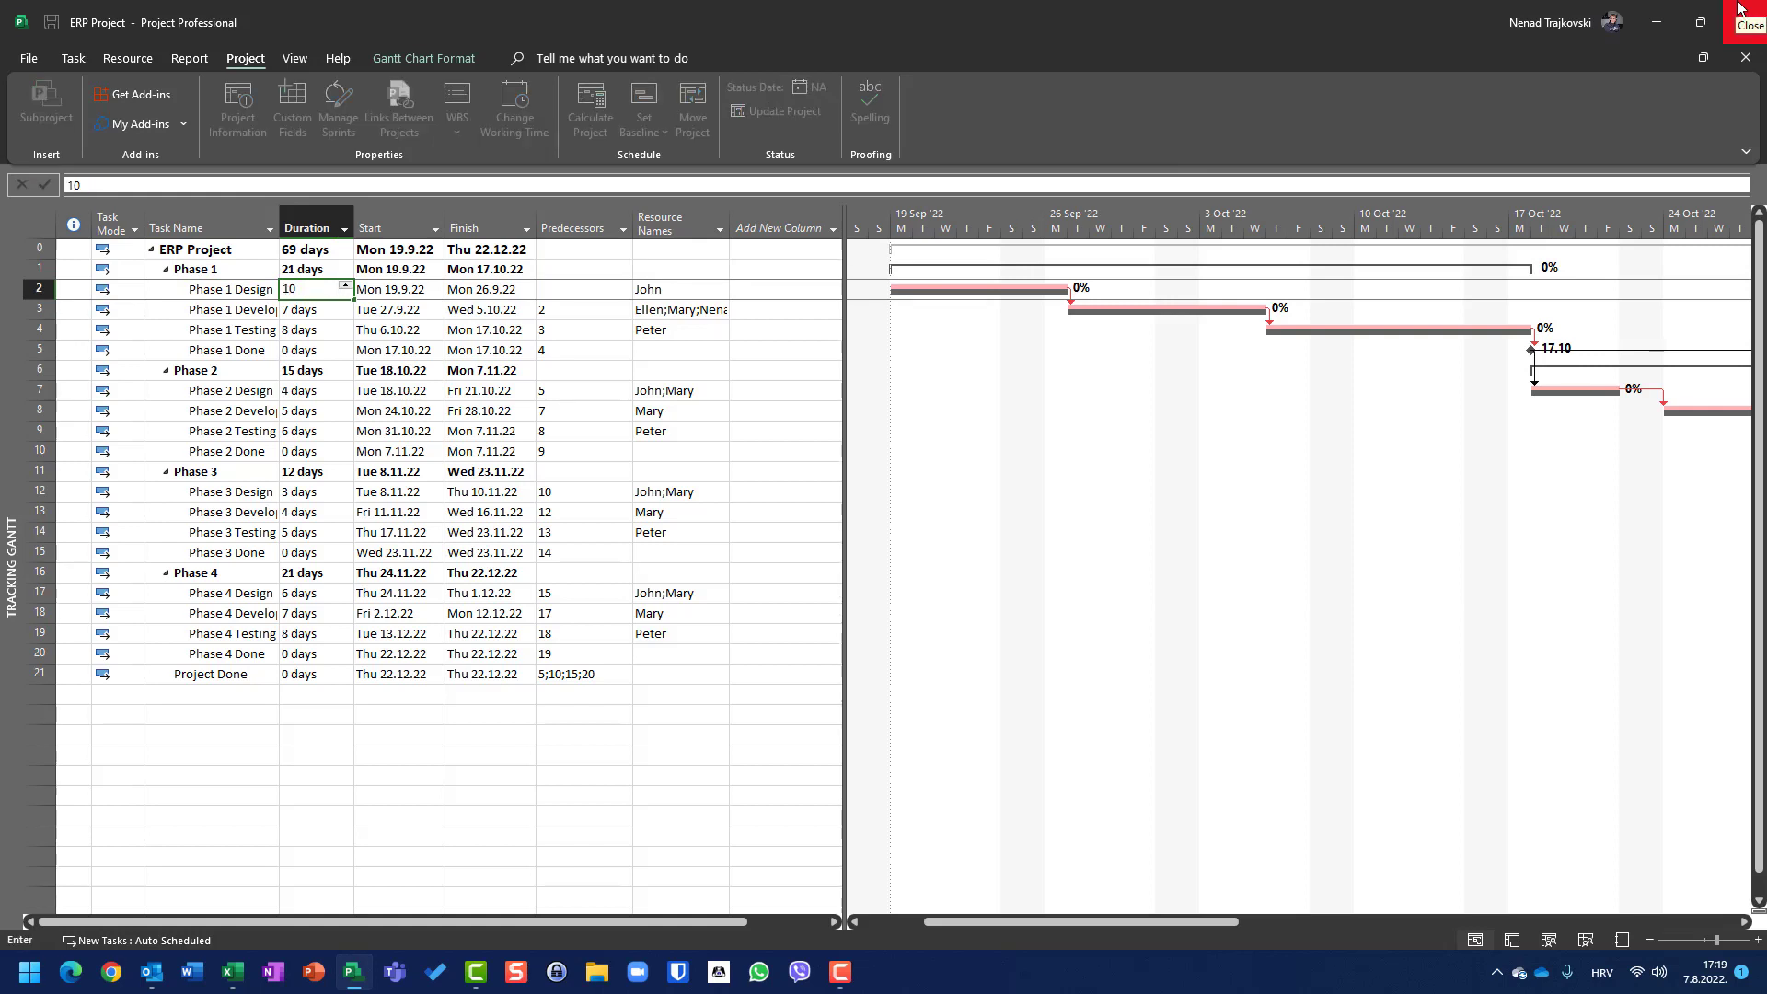
key(Return)
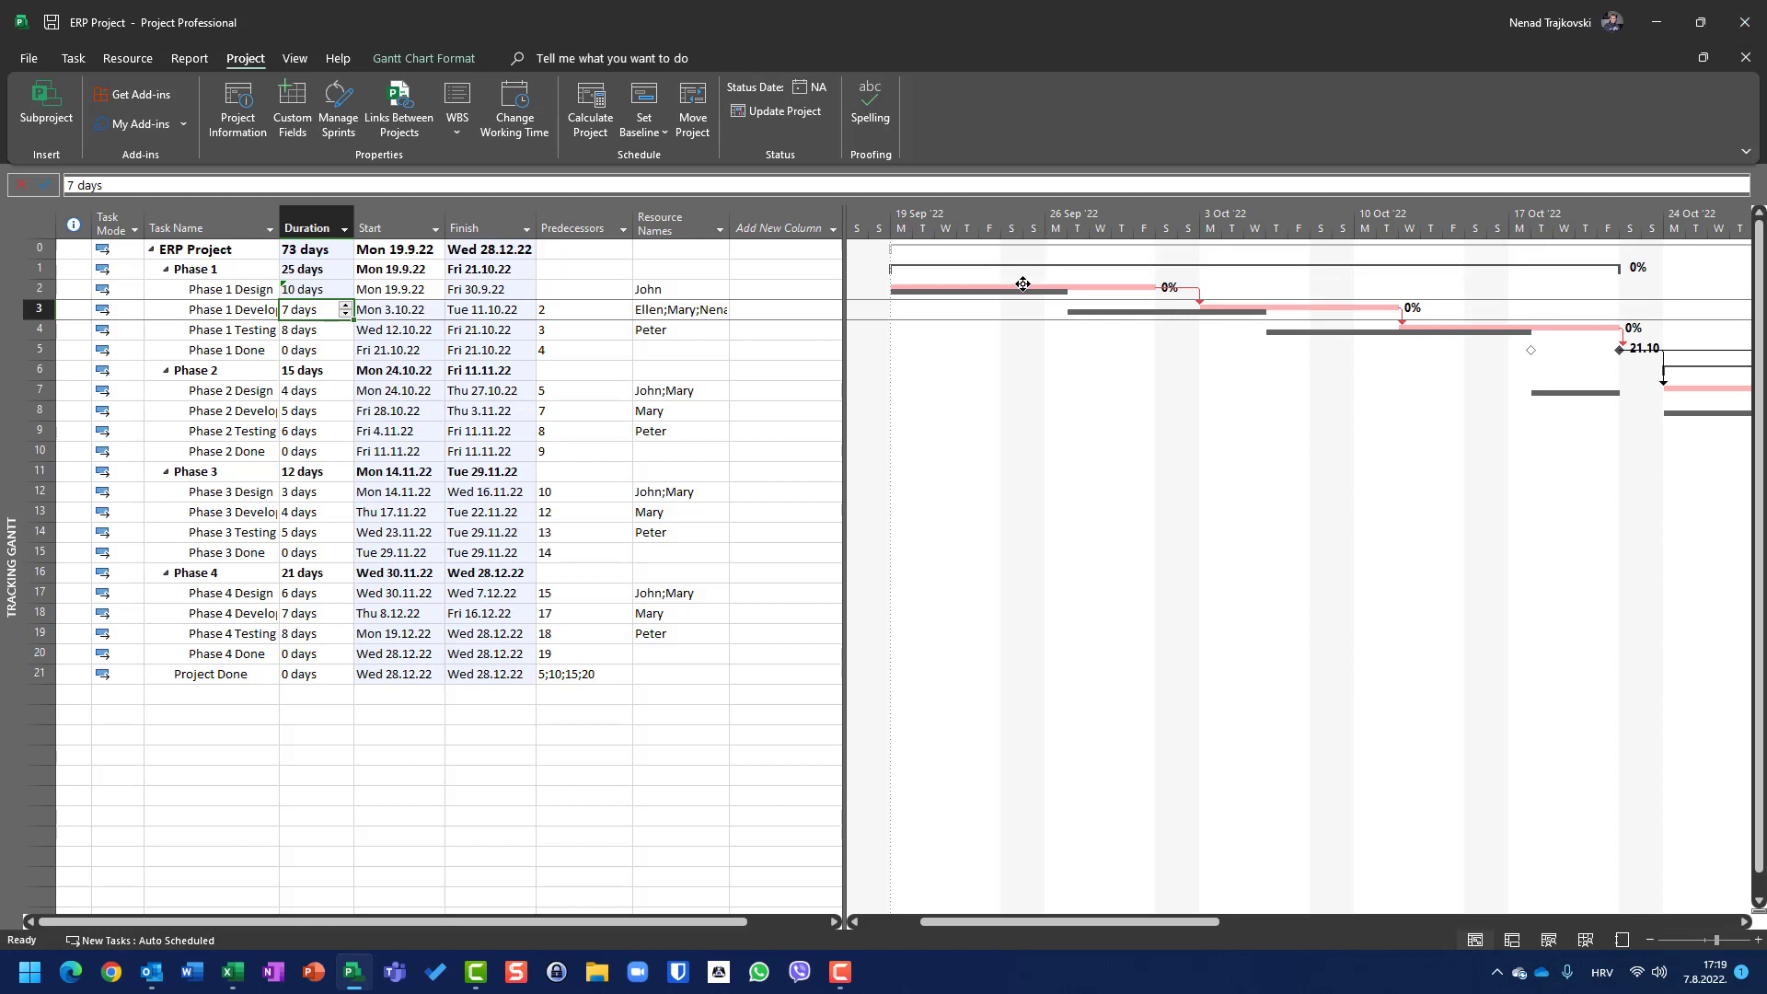
Step: Switch to the Cost table and inspect Phase 1 Design's total cost and variance against the baseline
mouse_move(1022, 284)
right_click(38, 221)
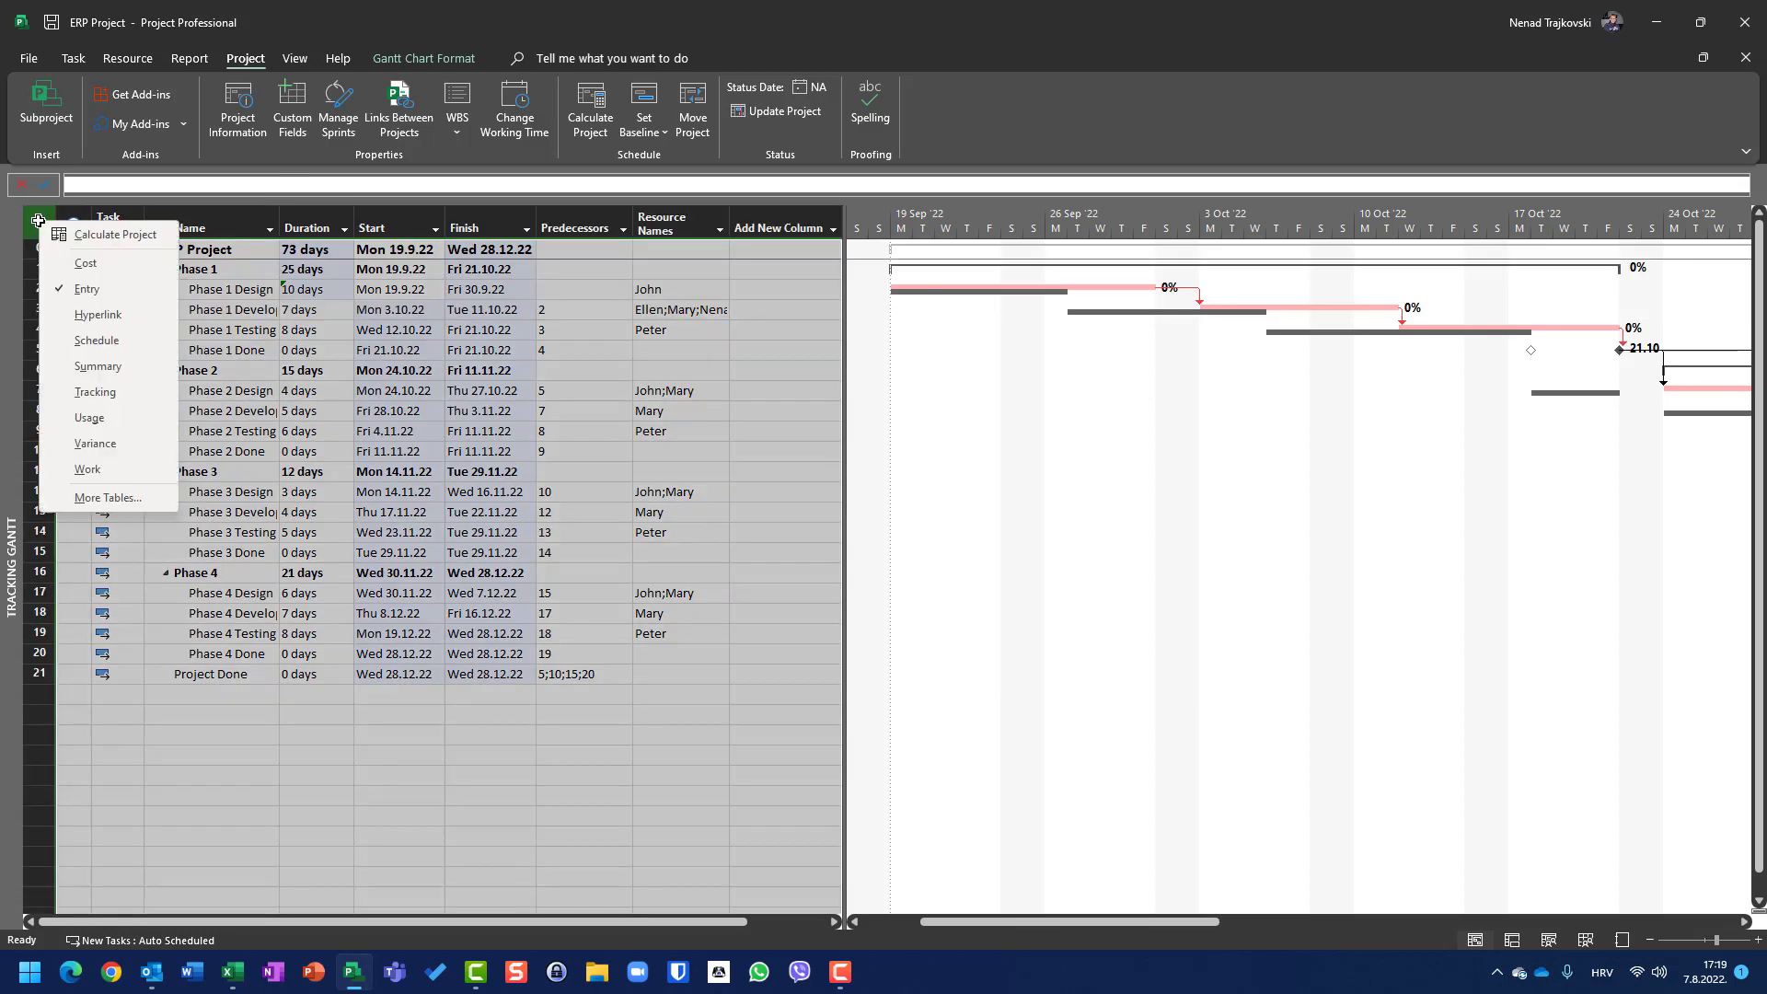
click(63, 257)
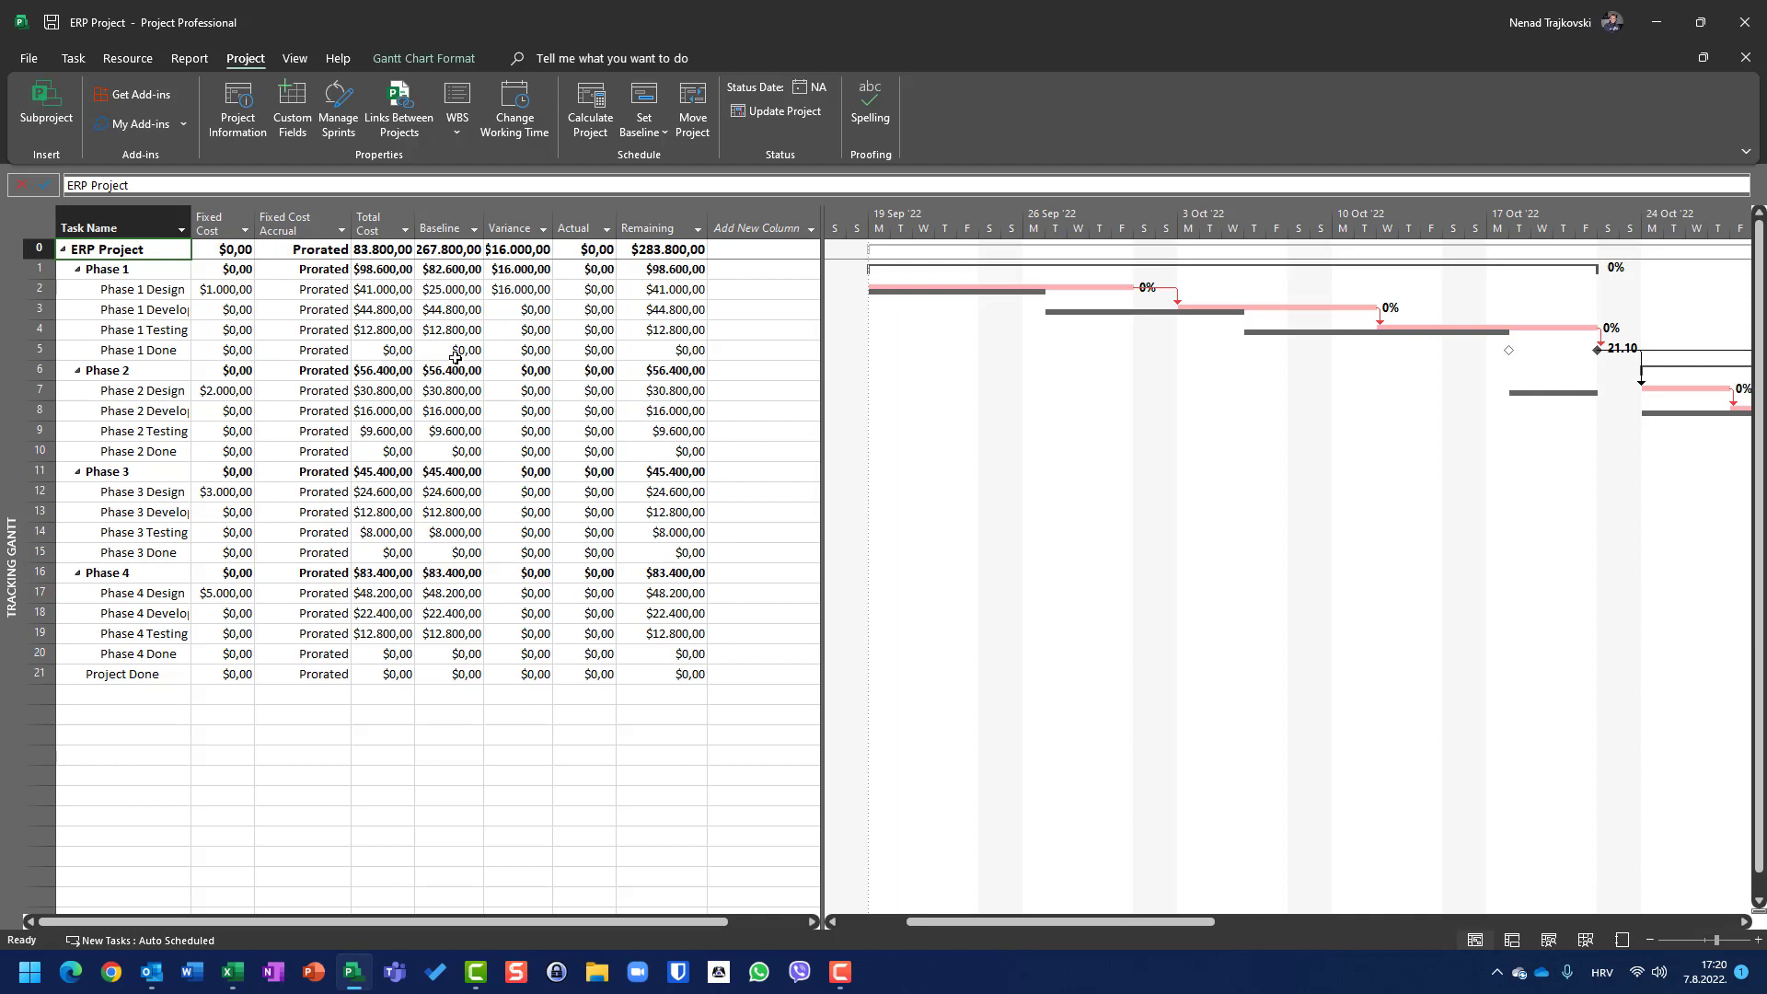
click(385, 291)
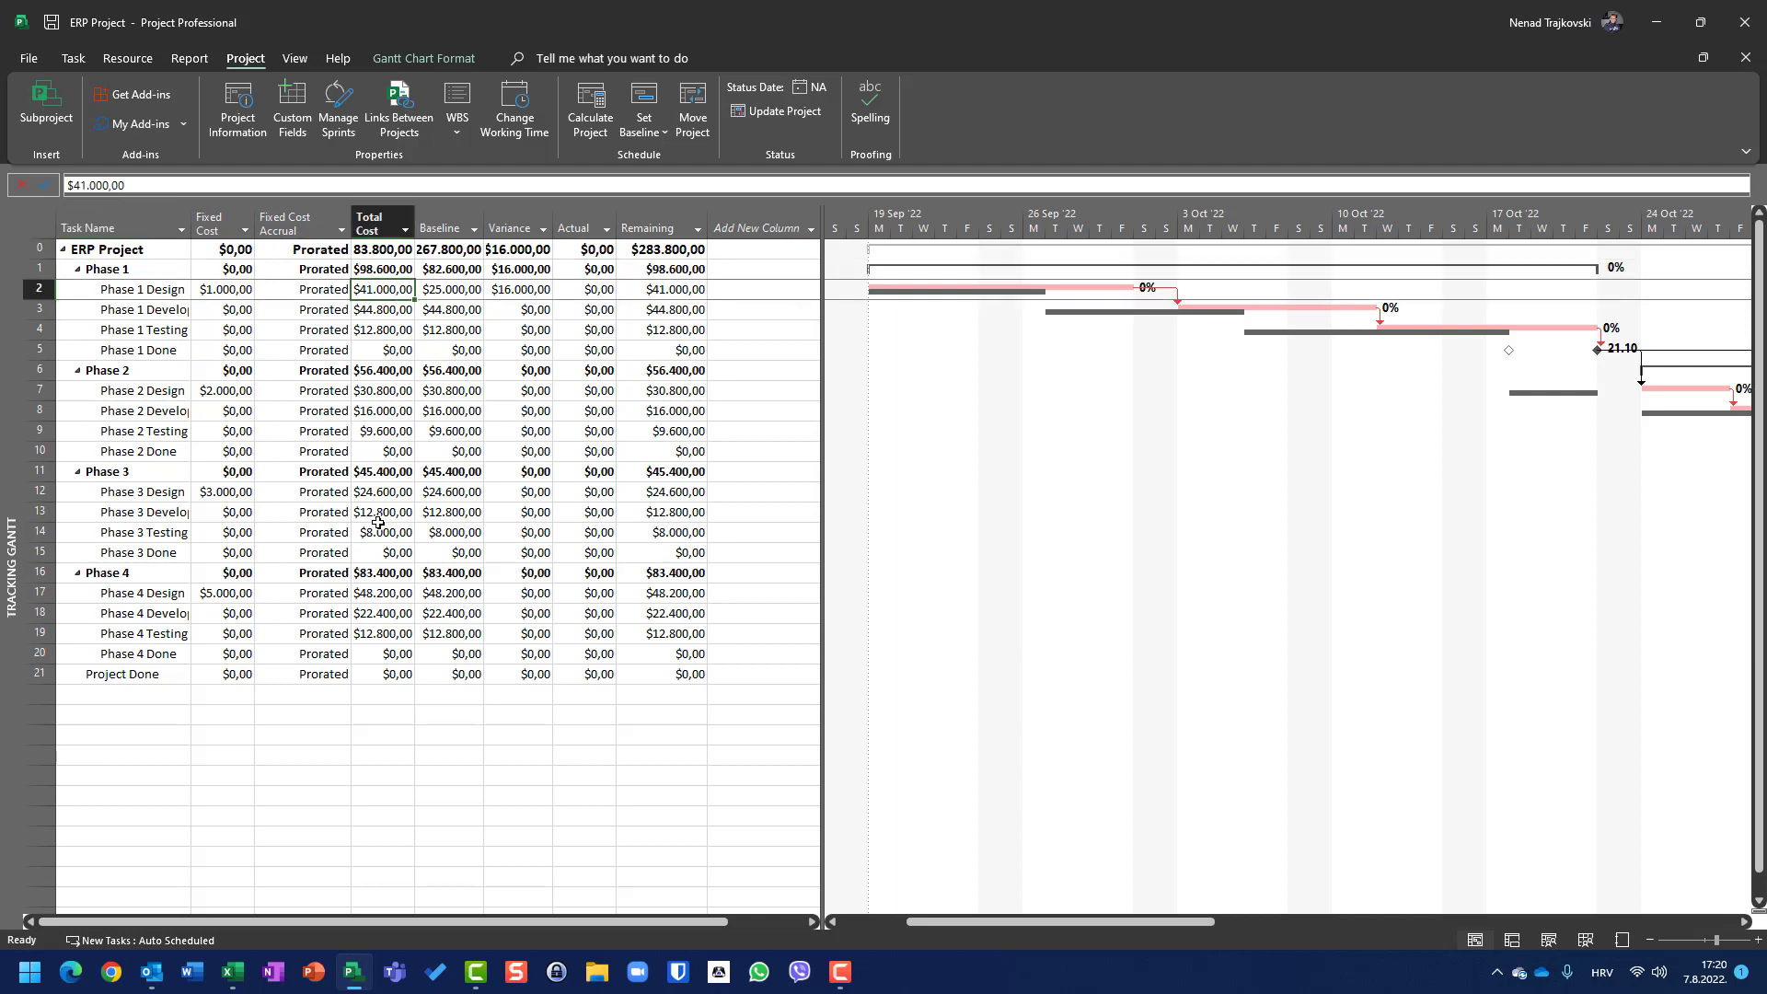
click(517, 293)
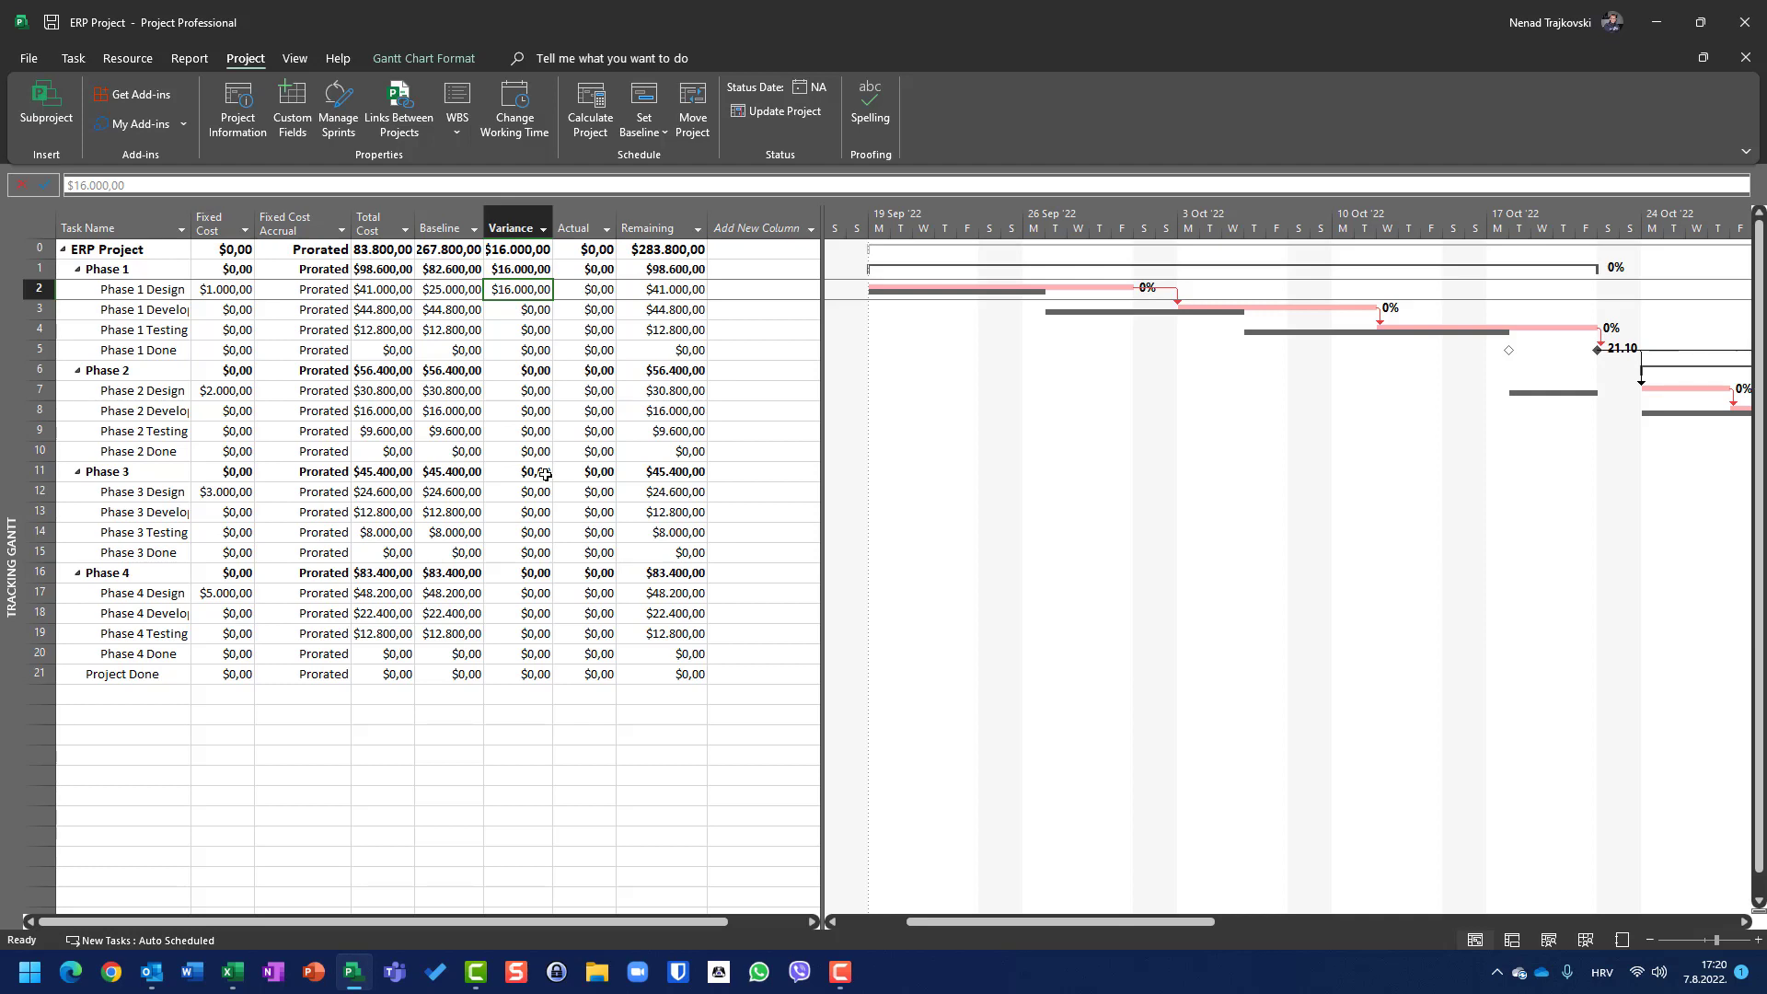
Step: Undo the Cost table switch and the Phase 1 Design duration change
key(ctrl+z)
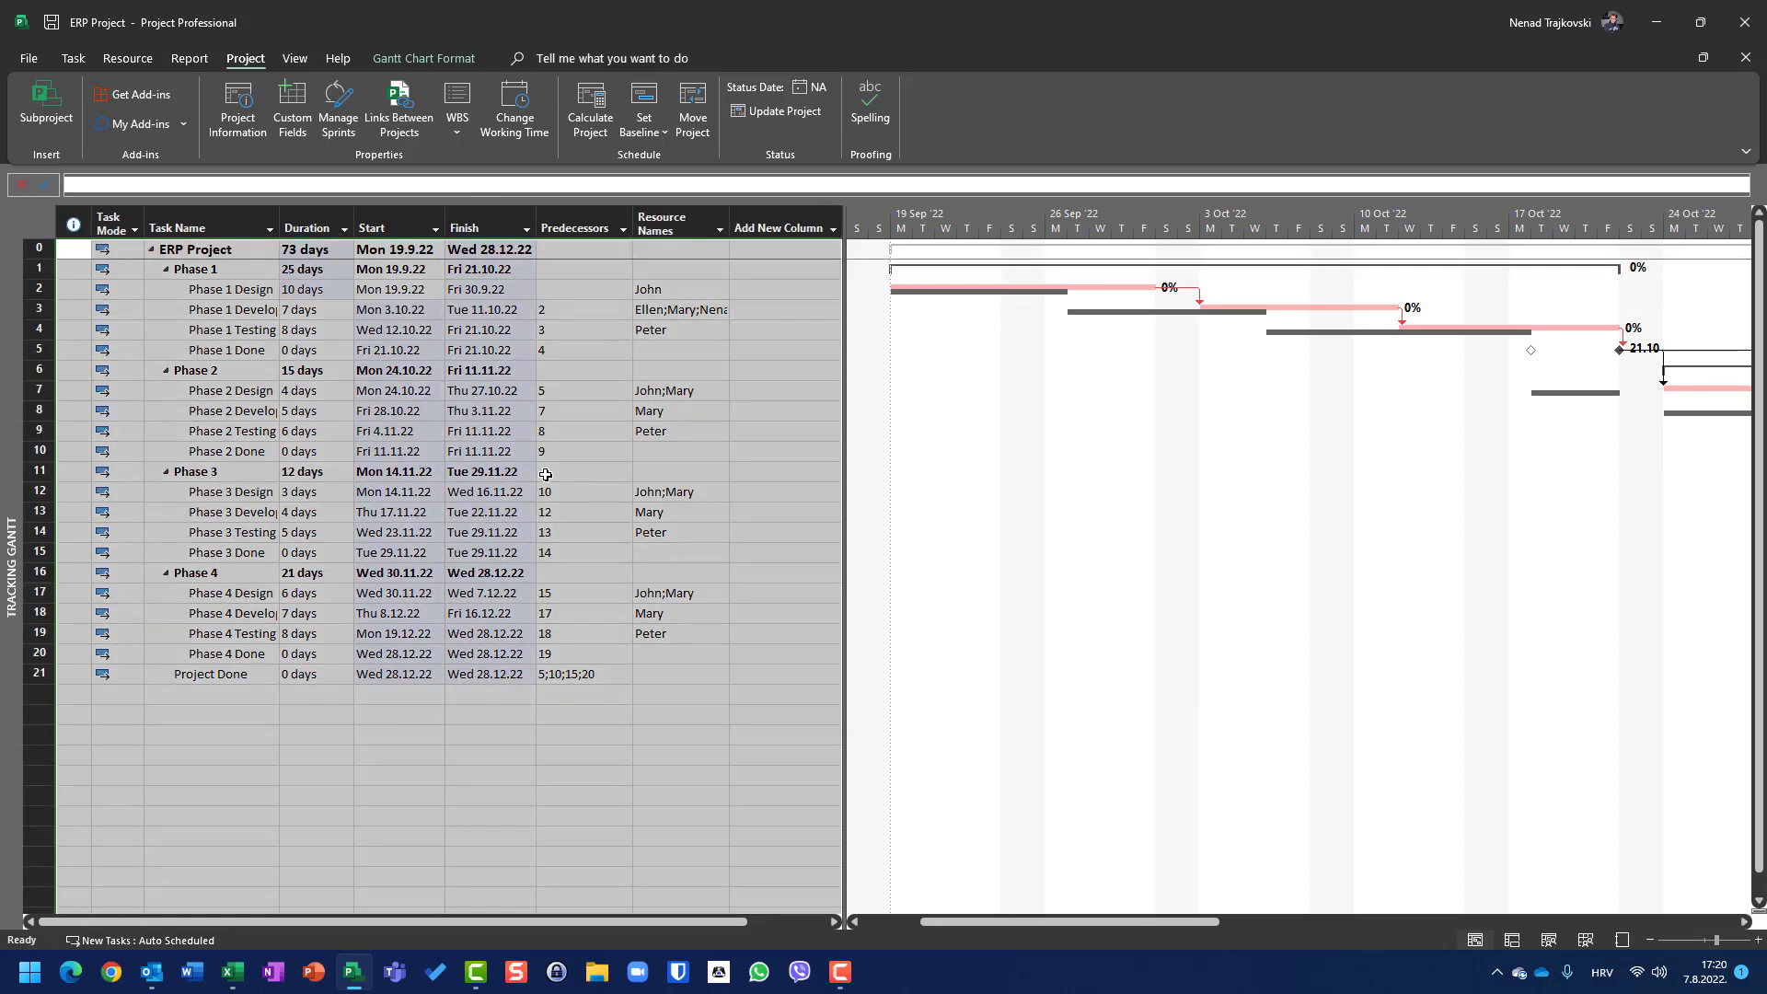
key(ctrl+z)
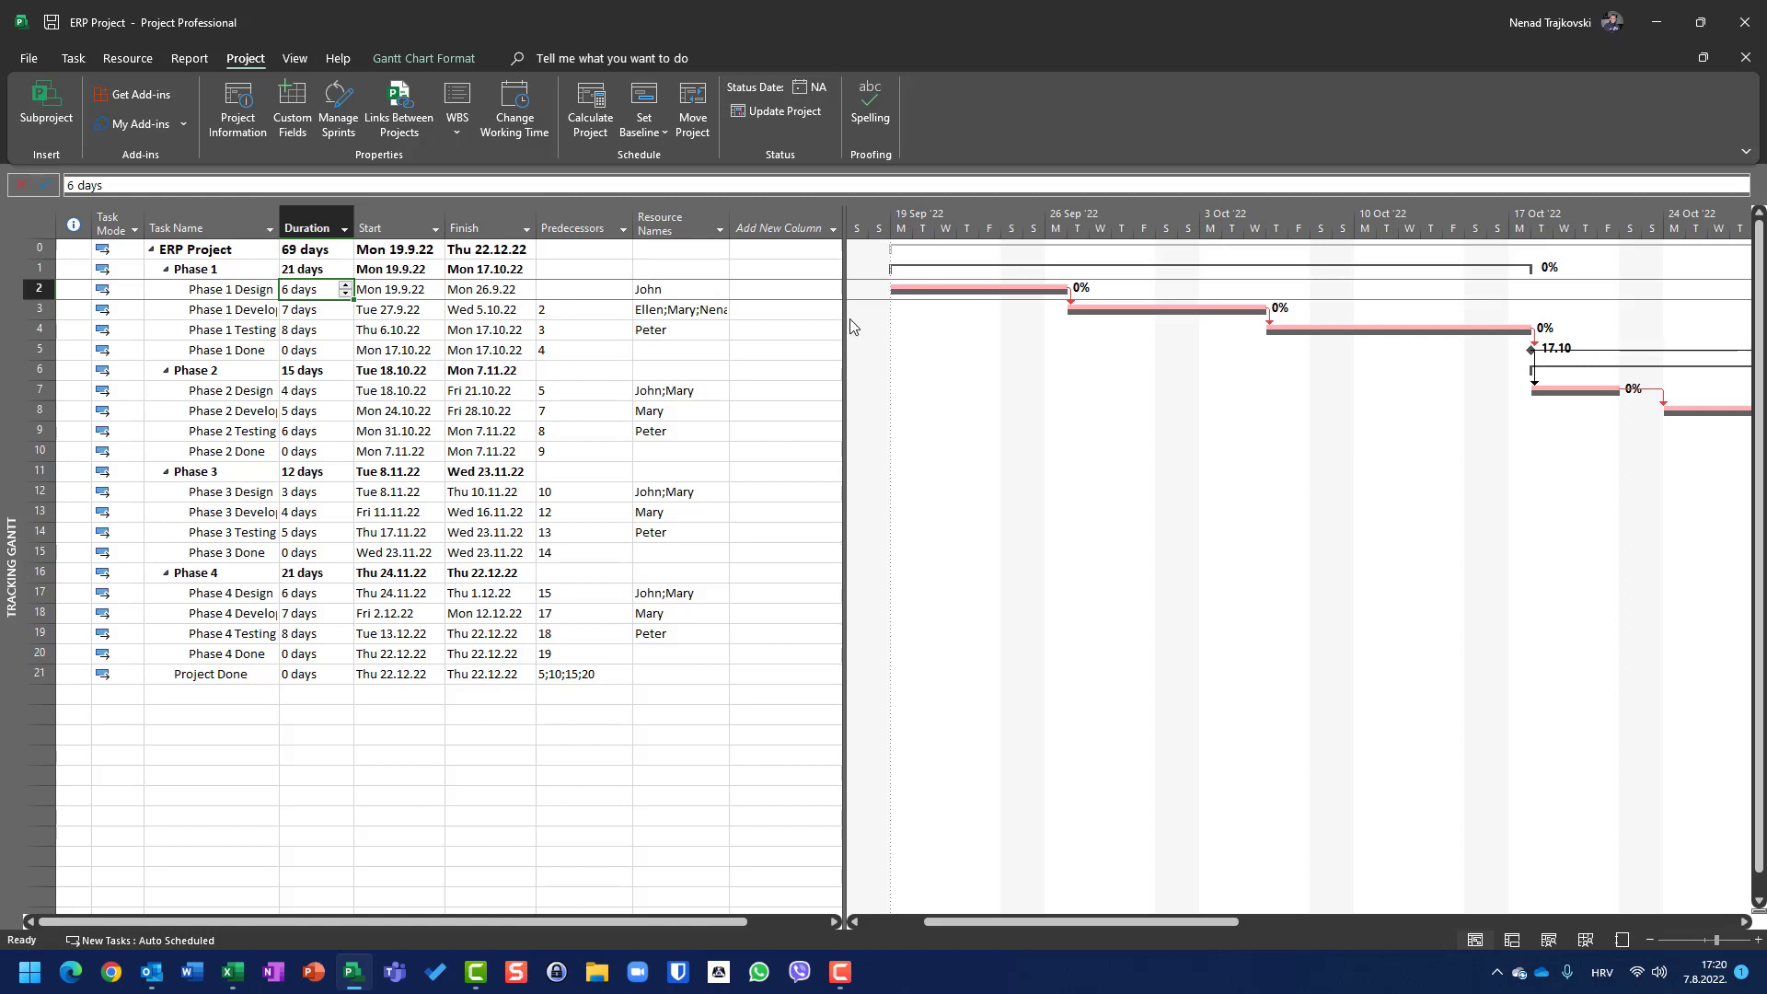
Step: Widen the sheet and browse the baseline fields offered in the Add New Column list without adding one
drag(843, 308, 1003, 299)
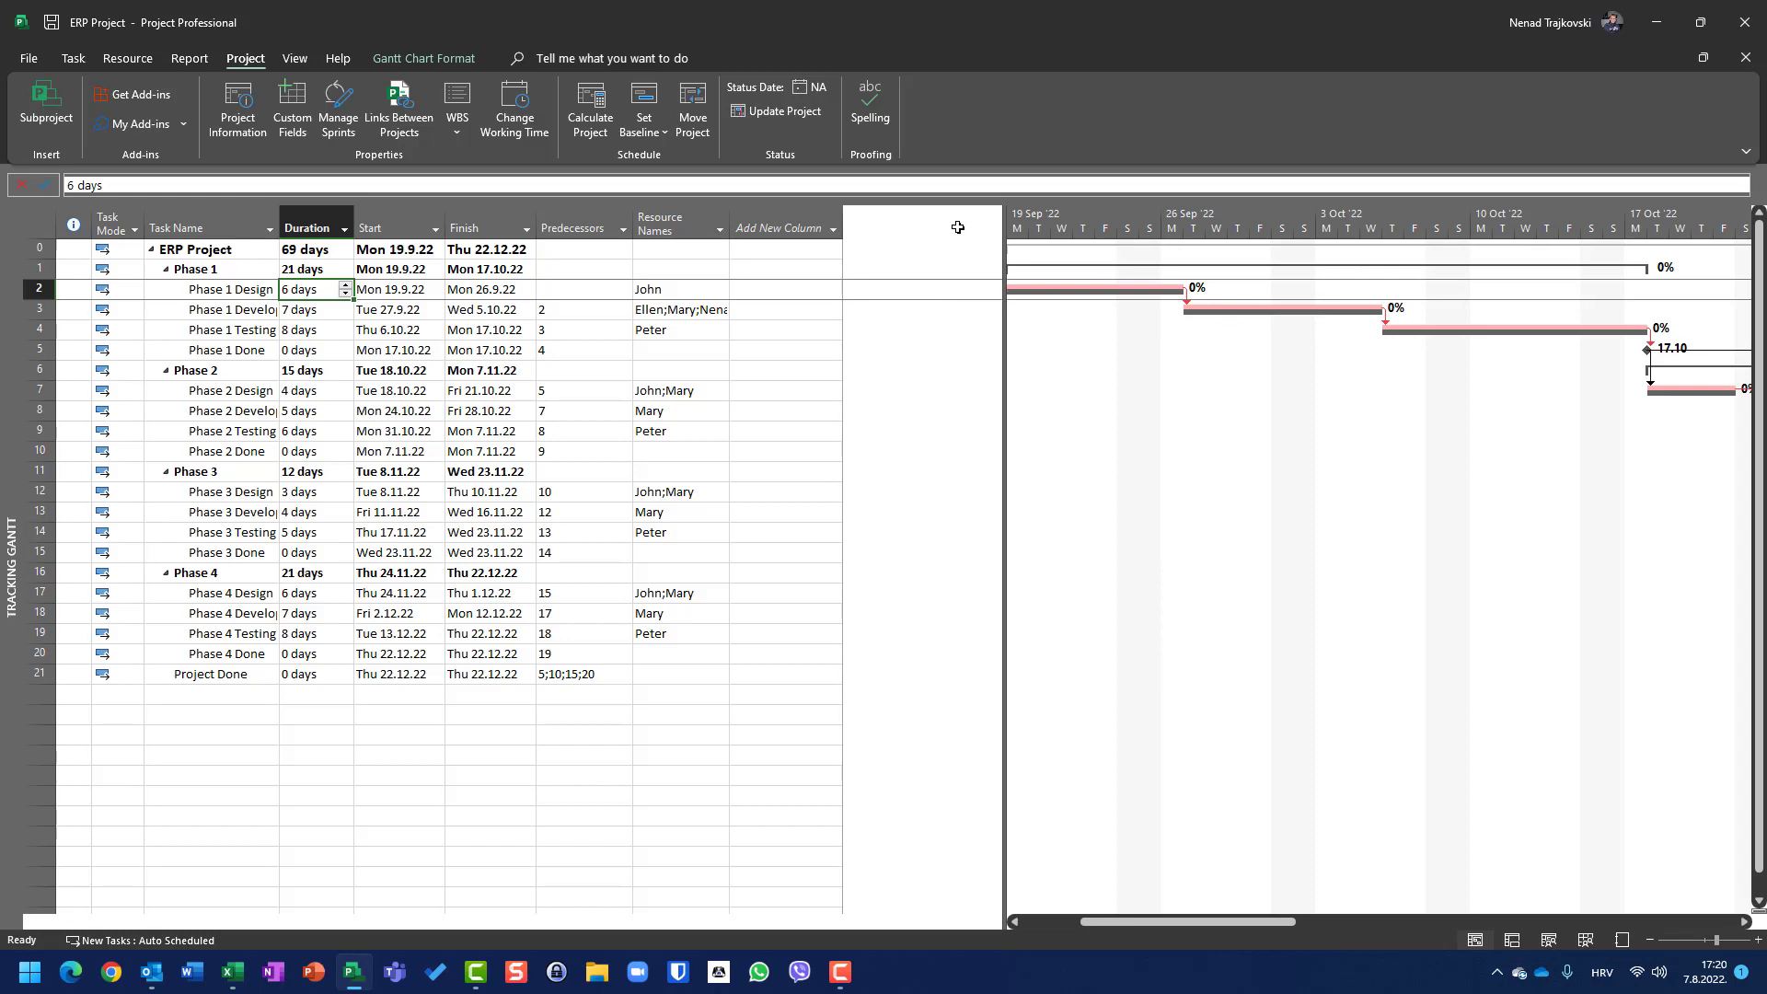
click(834, 230)
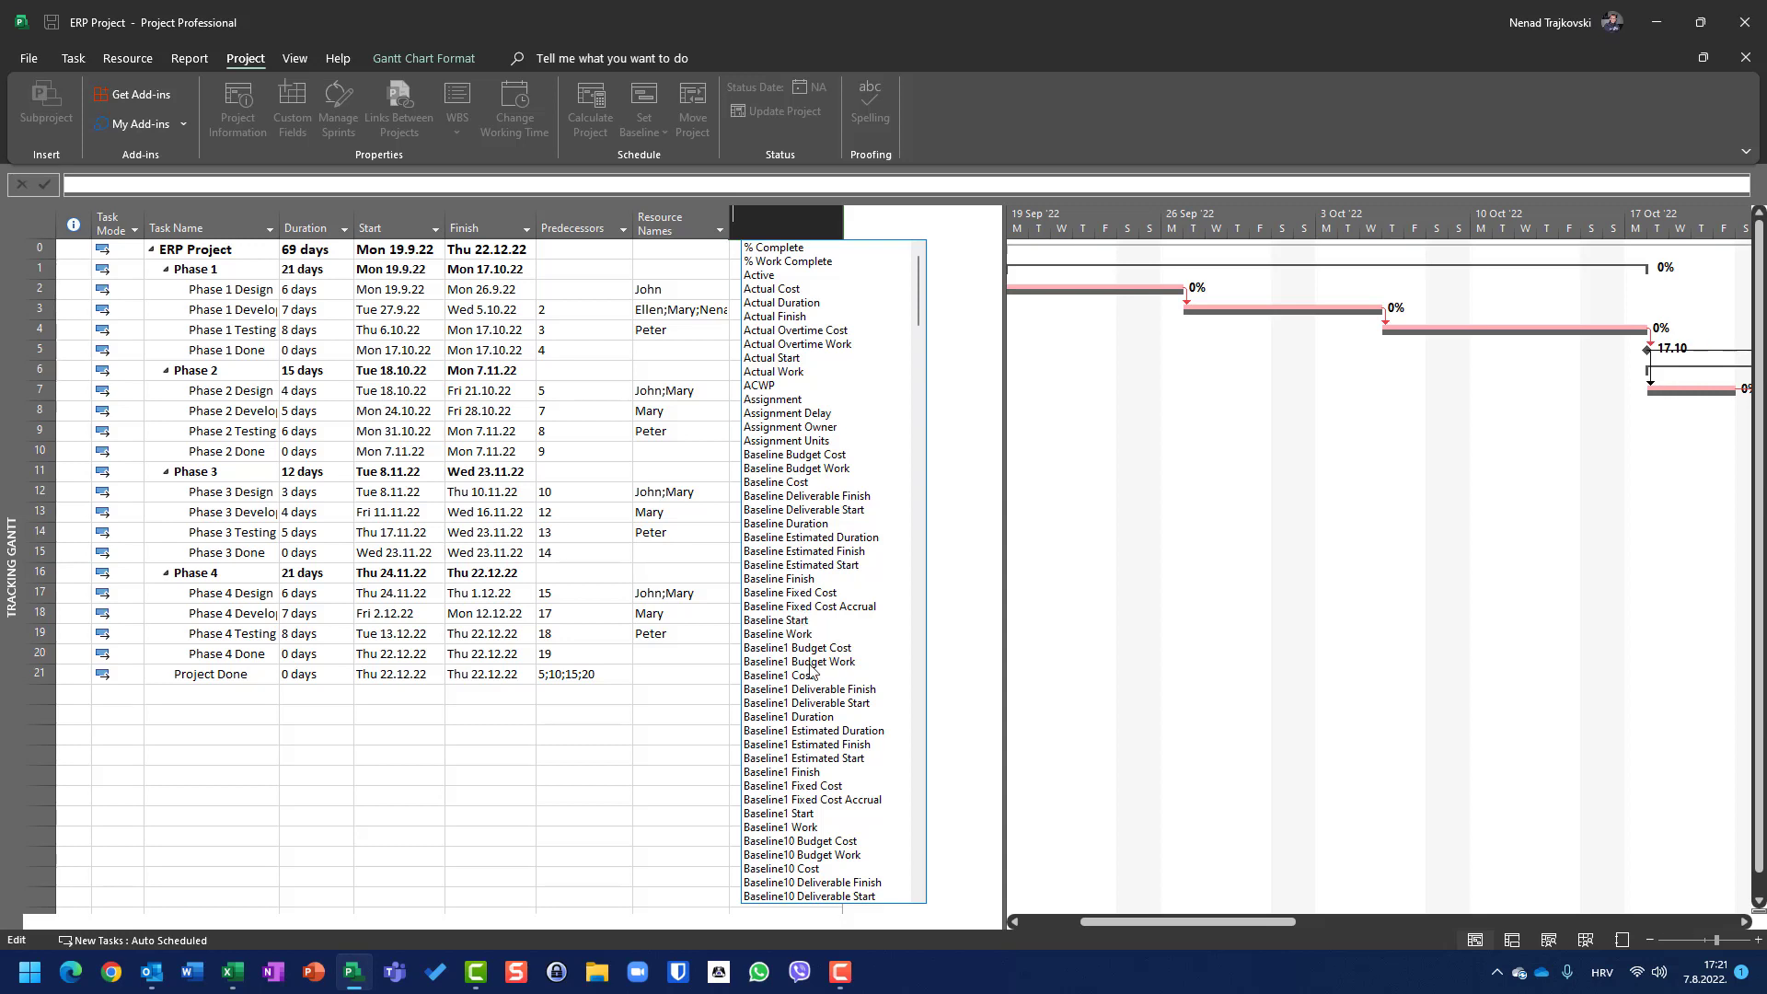
scroll(807, 653, down, 2)
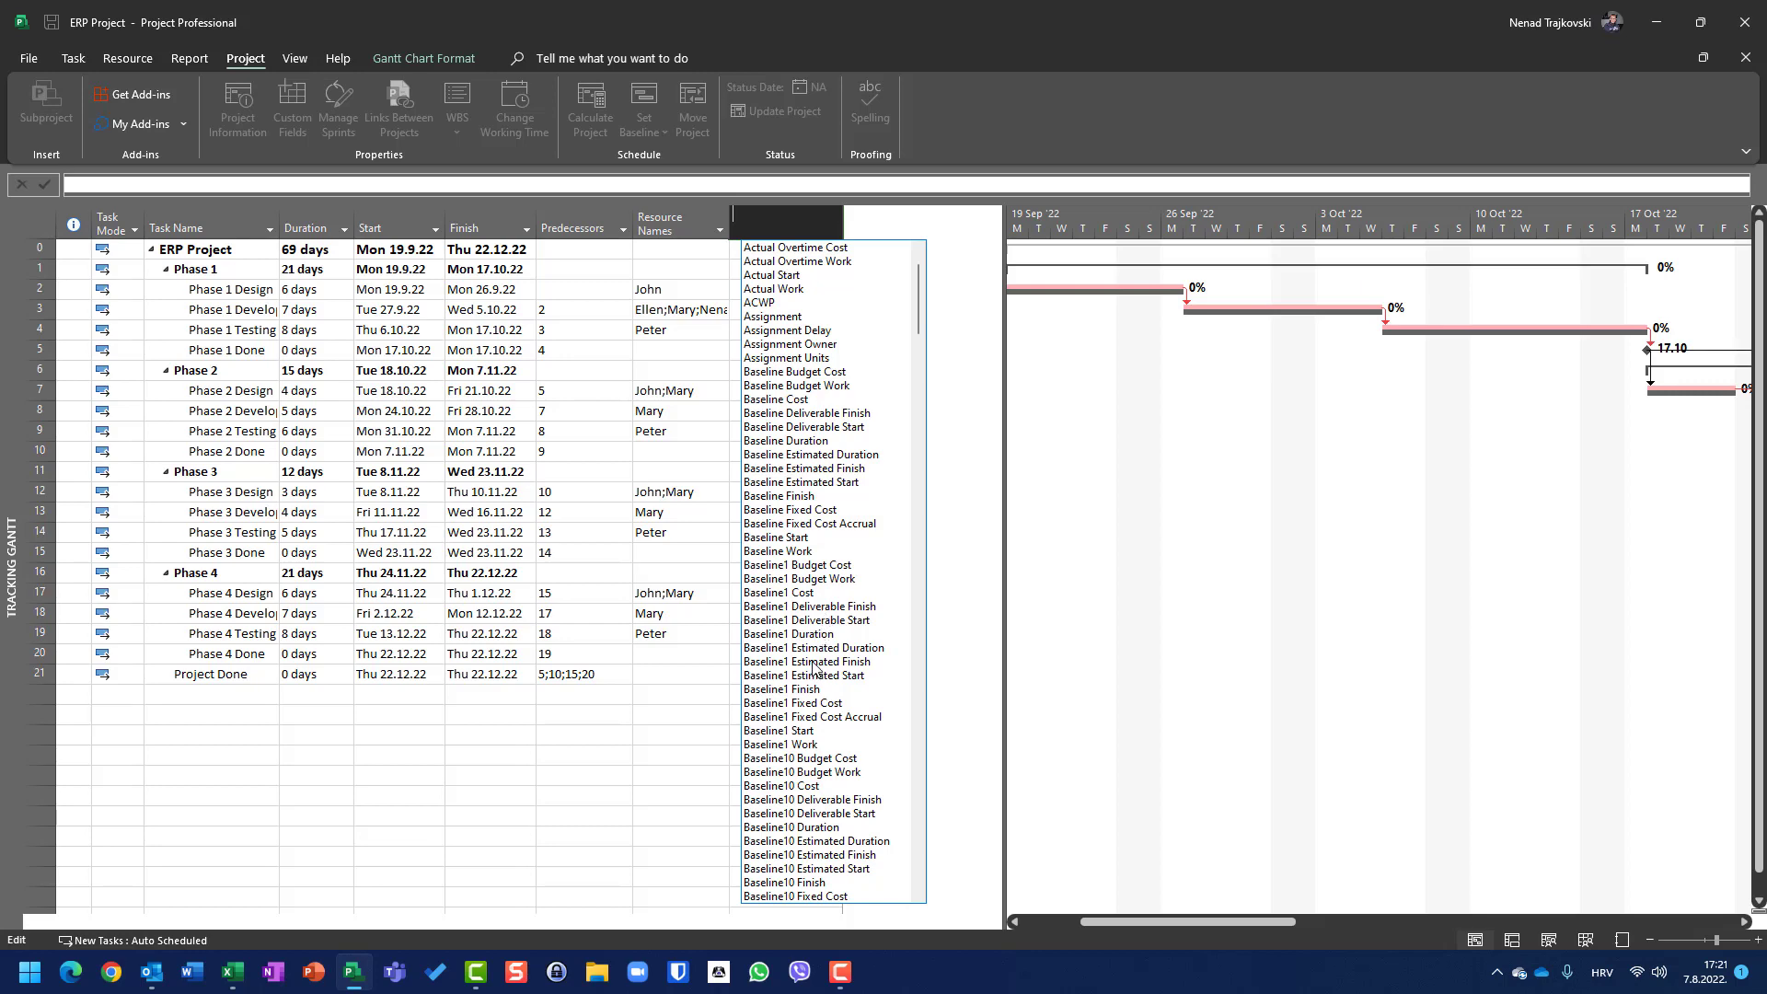
scroll(813, 669, down, 9)
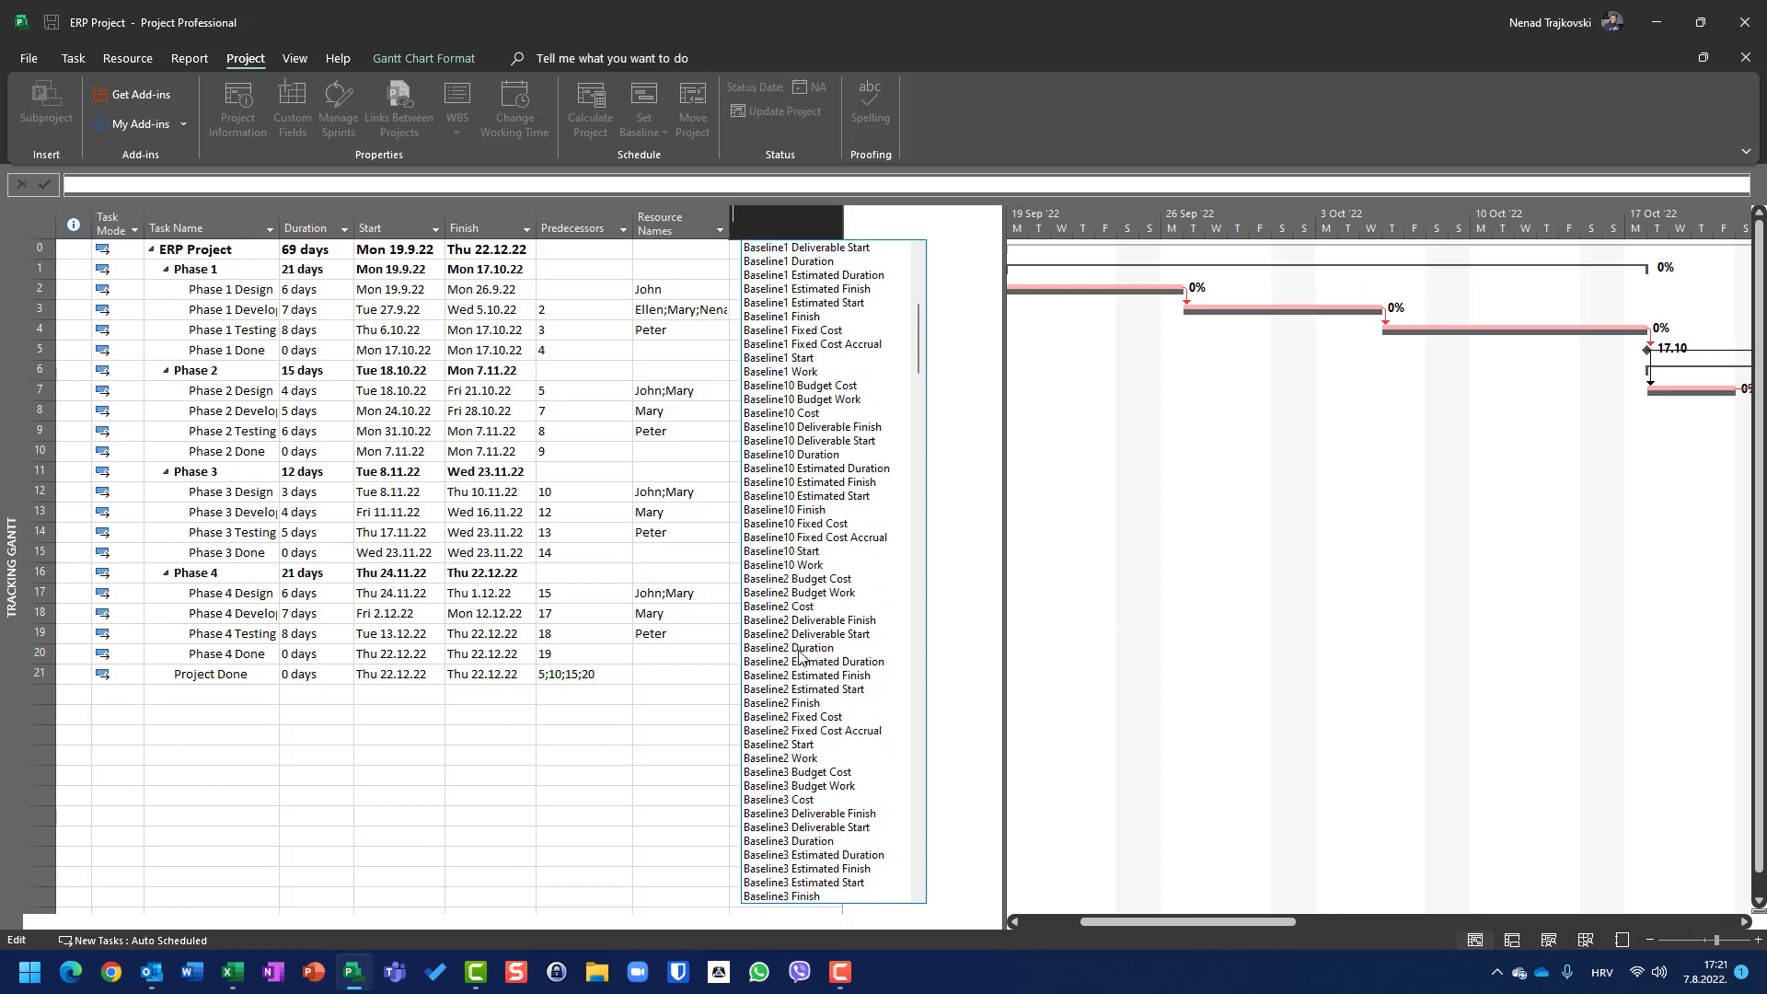
scroll(805, 649, down, 6)
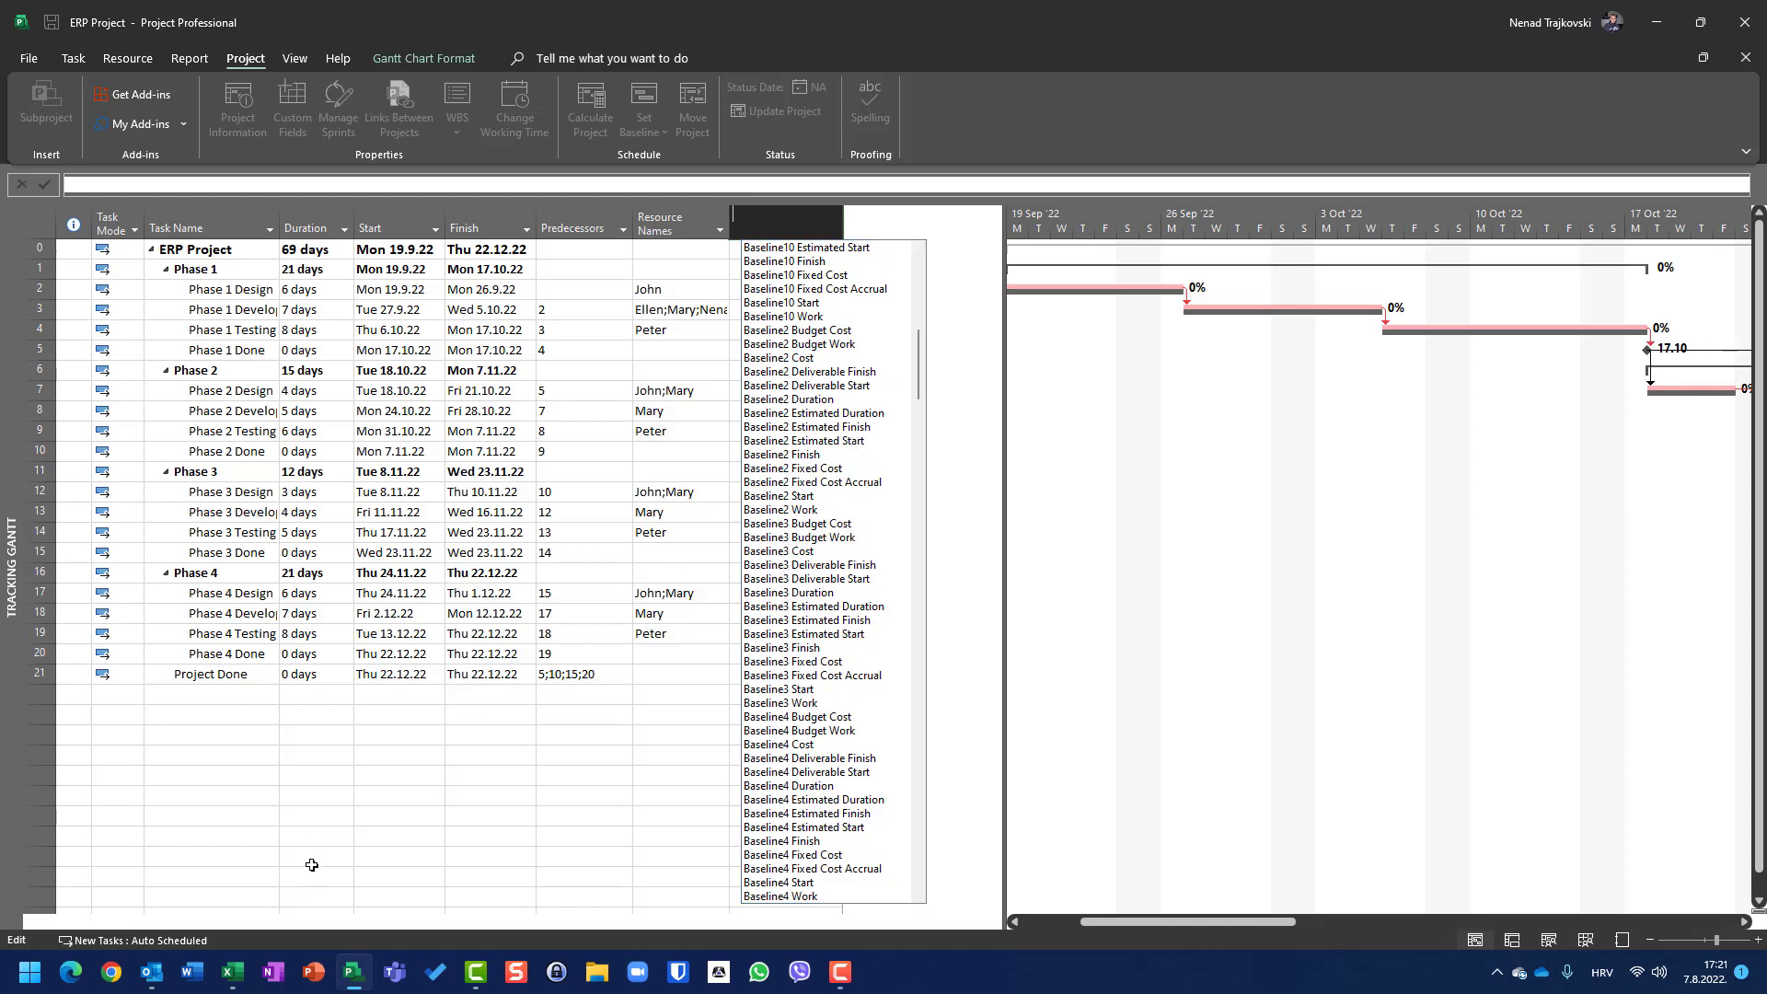
key(Escape)
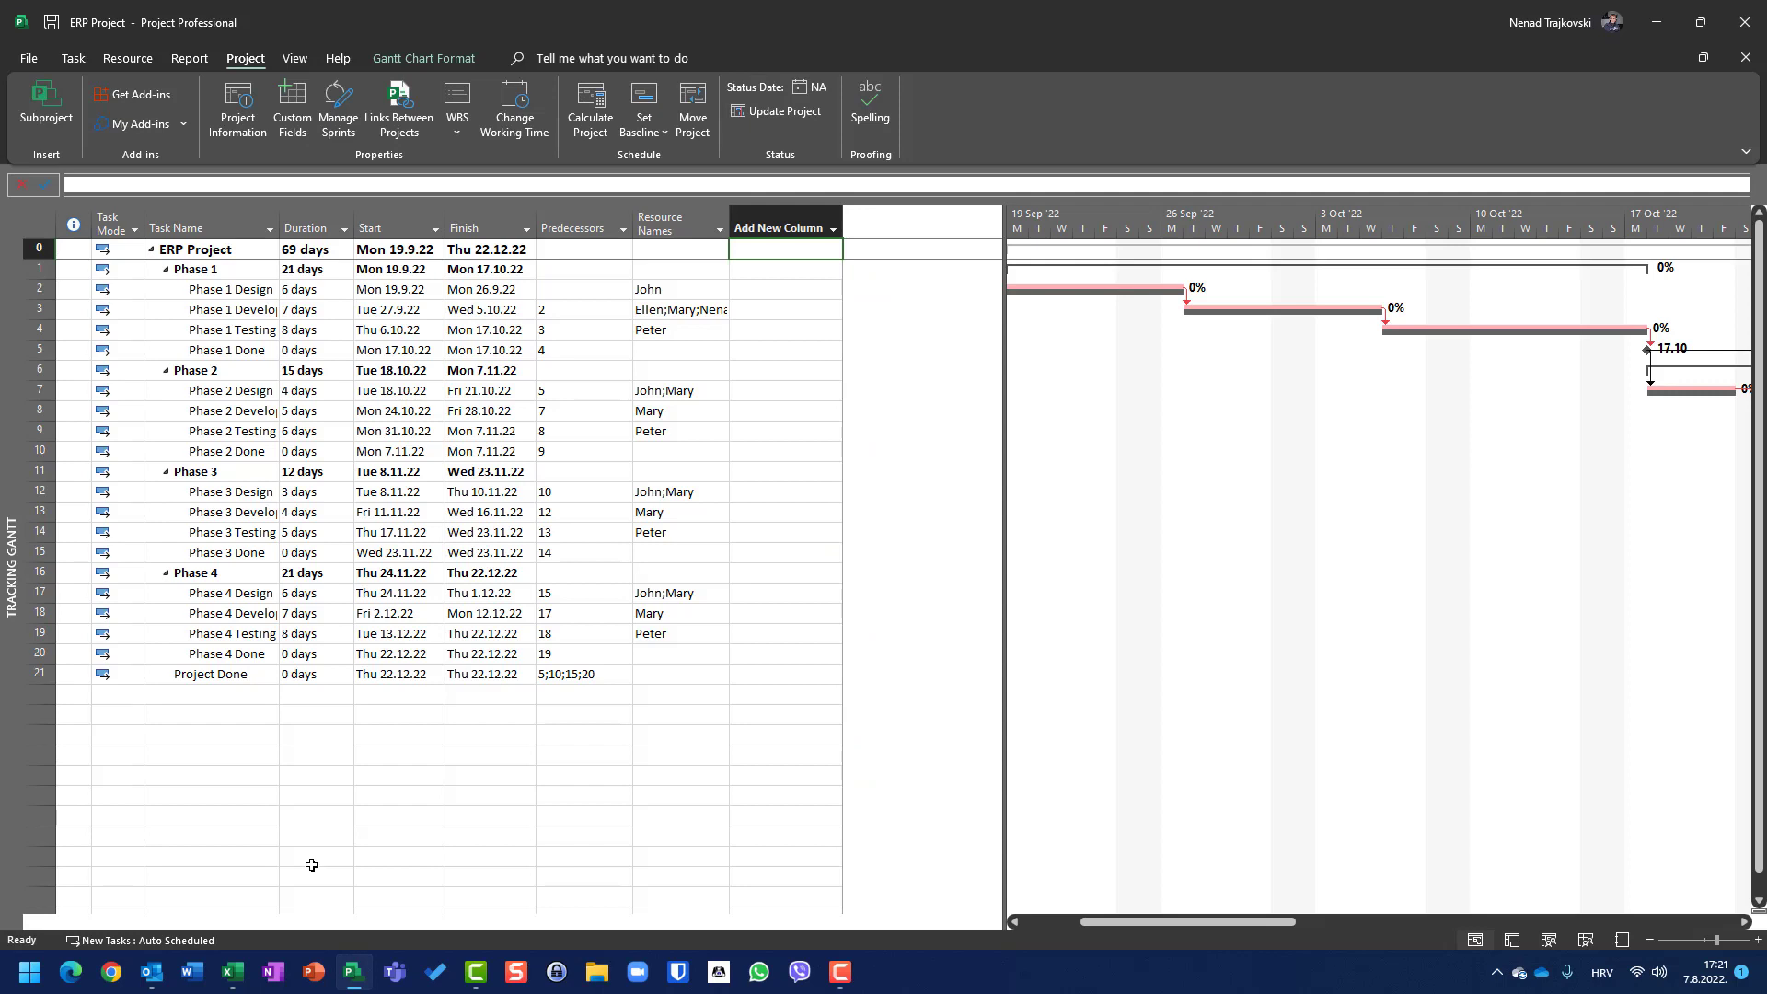